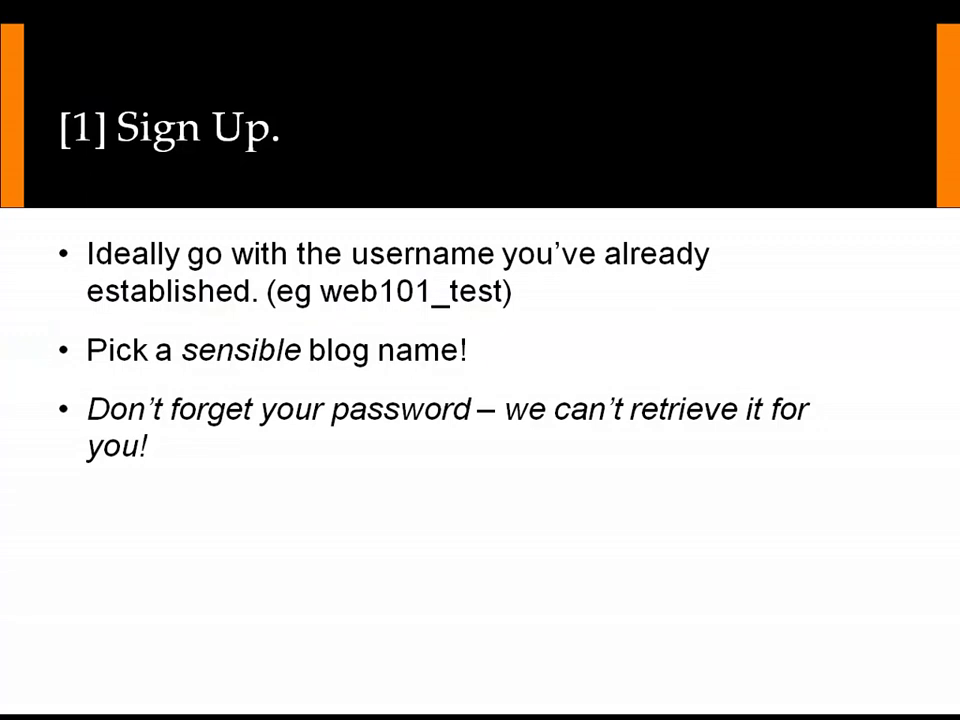
# Step: End the slideshow after the Sign Up tips slide
pyautogui.press('Escape')
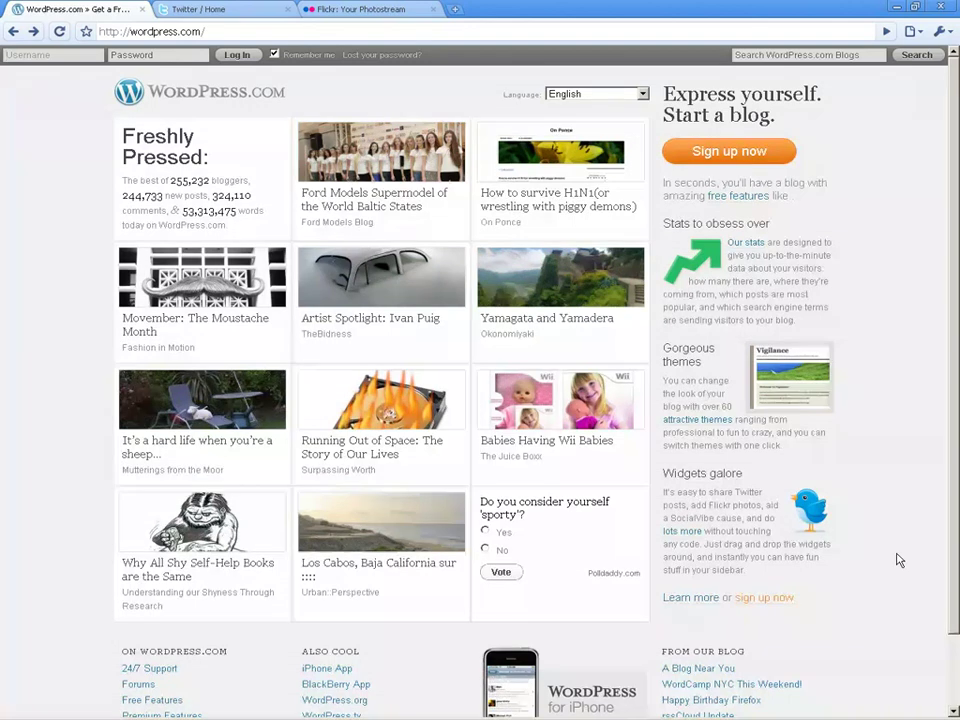
# Step: Open the WordPress.com sign-up form and enter a username
pyautogui.click(765, 158)
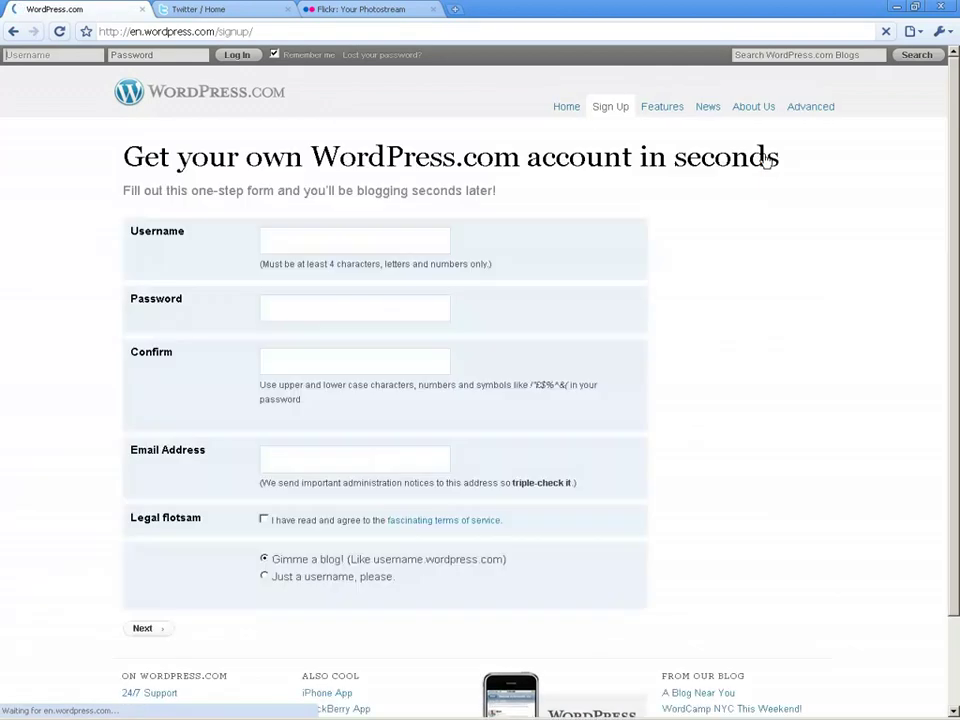
pyautogui.click(358, 231)
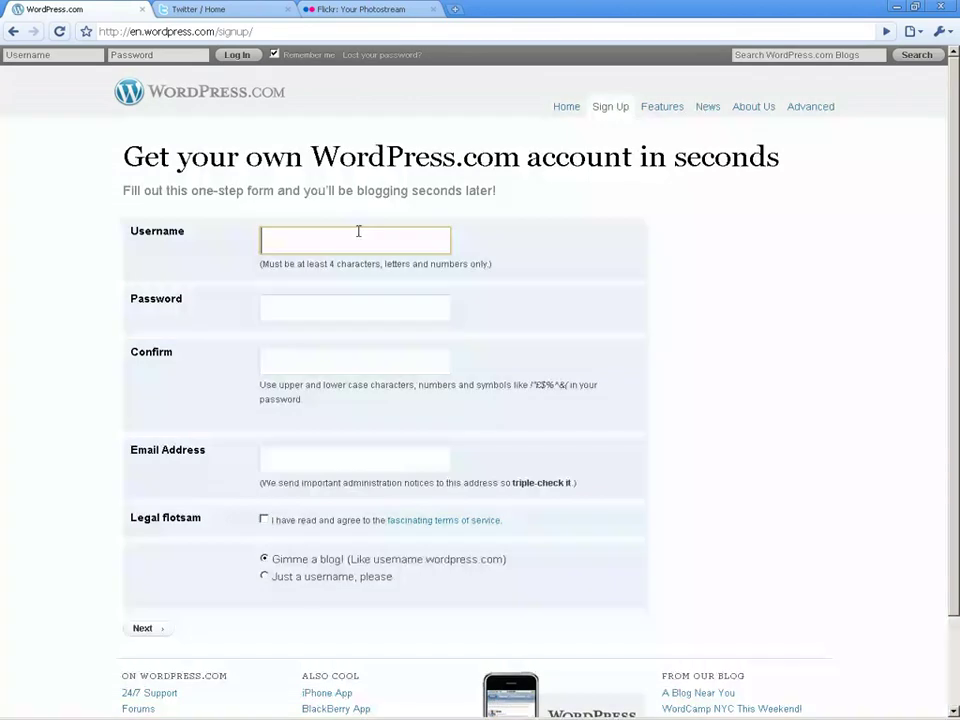
pyautogui.write('W')
pyautogui.press('BackSpace')
pyautogui.write('web')
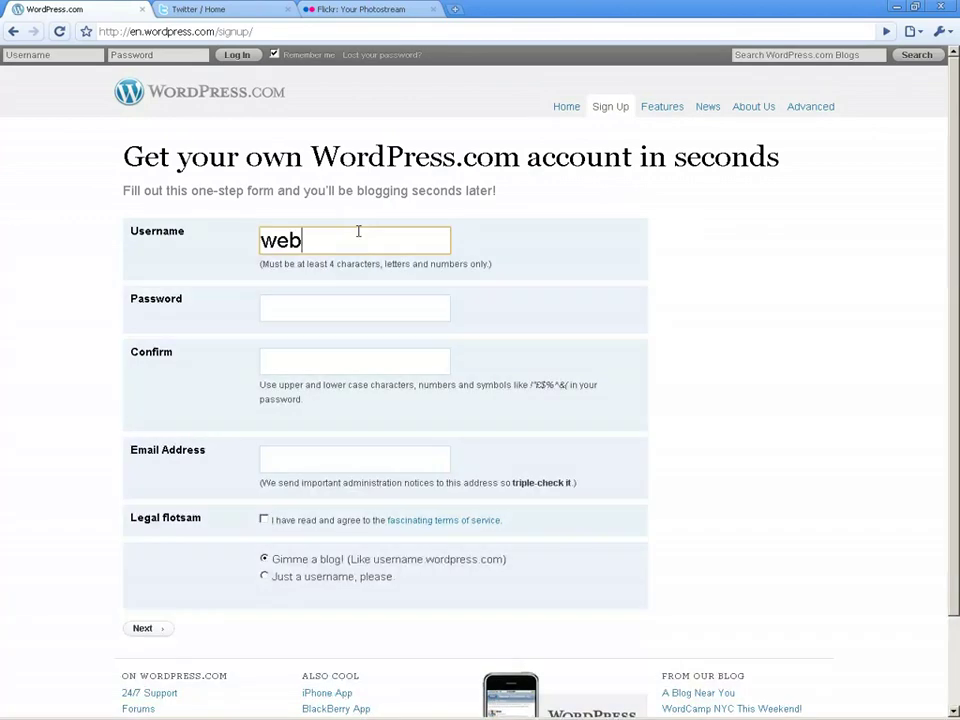
pyautogui.write('101_test')
# Step: Enter and confirm a strong password, add an e-mail address, and accept the terms of service
pyautogui.press('Tab')
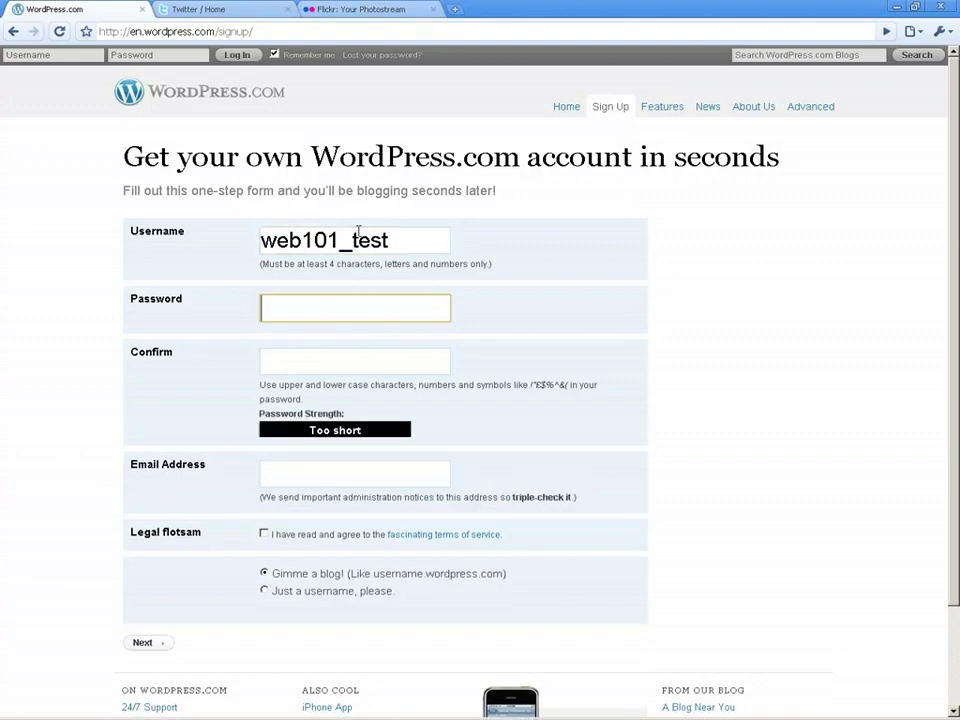
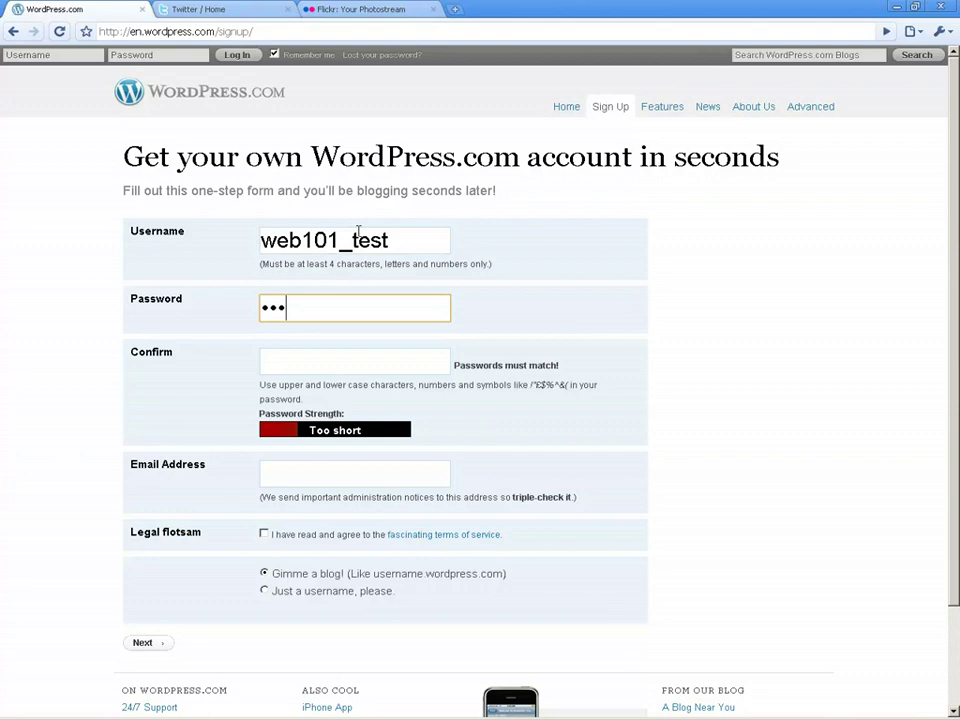
pyautogui.press('Tab')
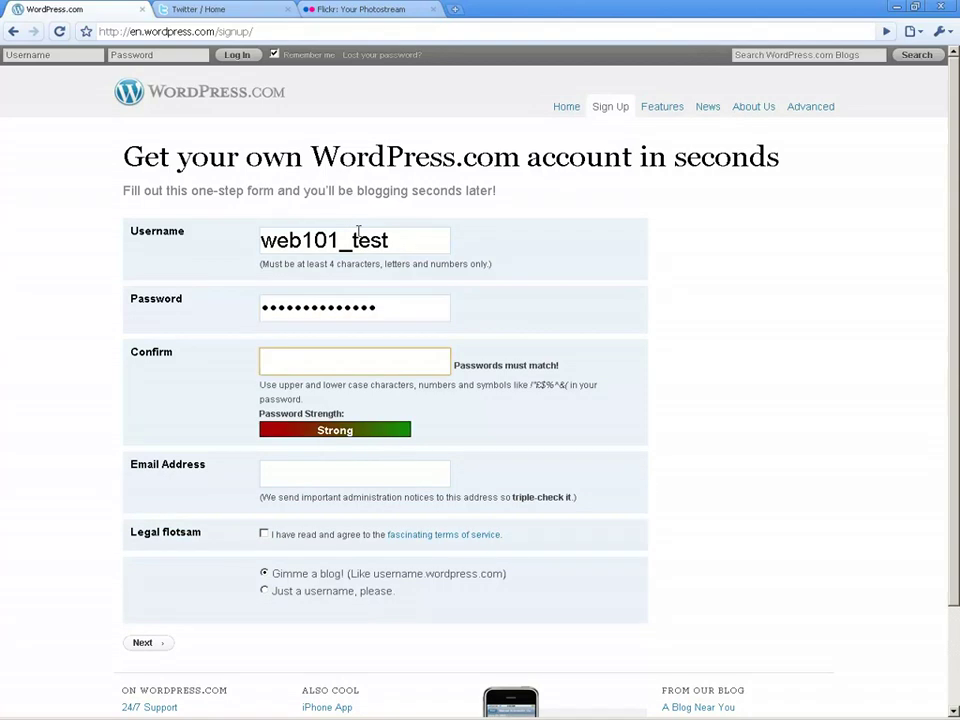
pyautogui.press('Tab')
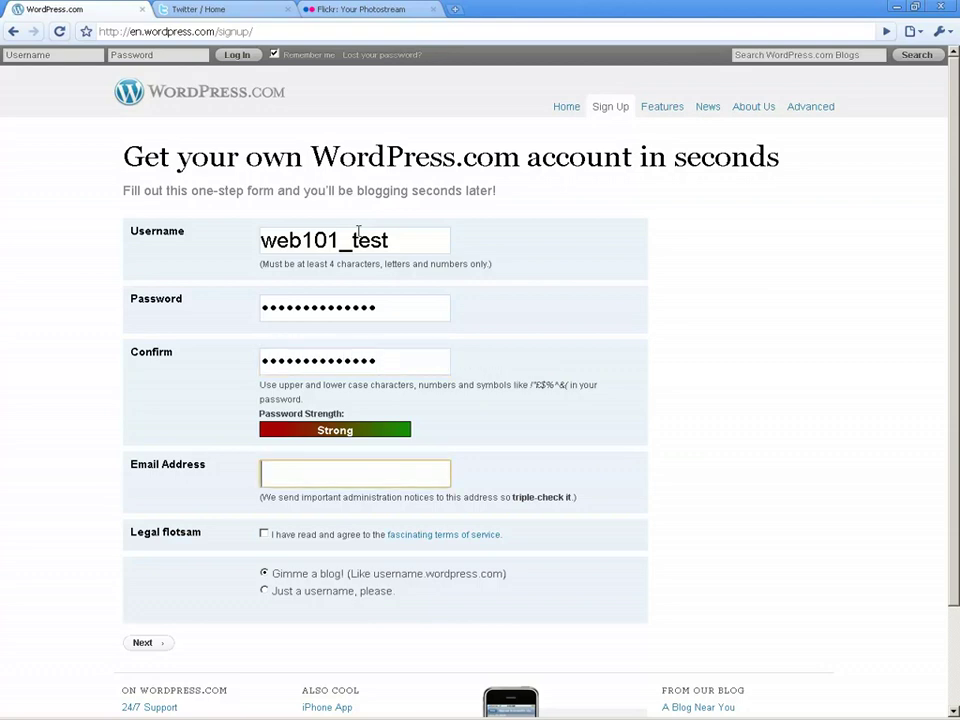
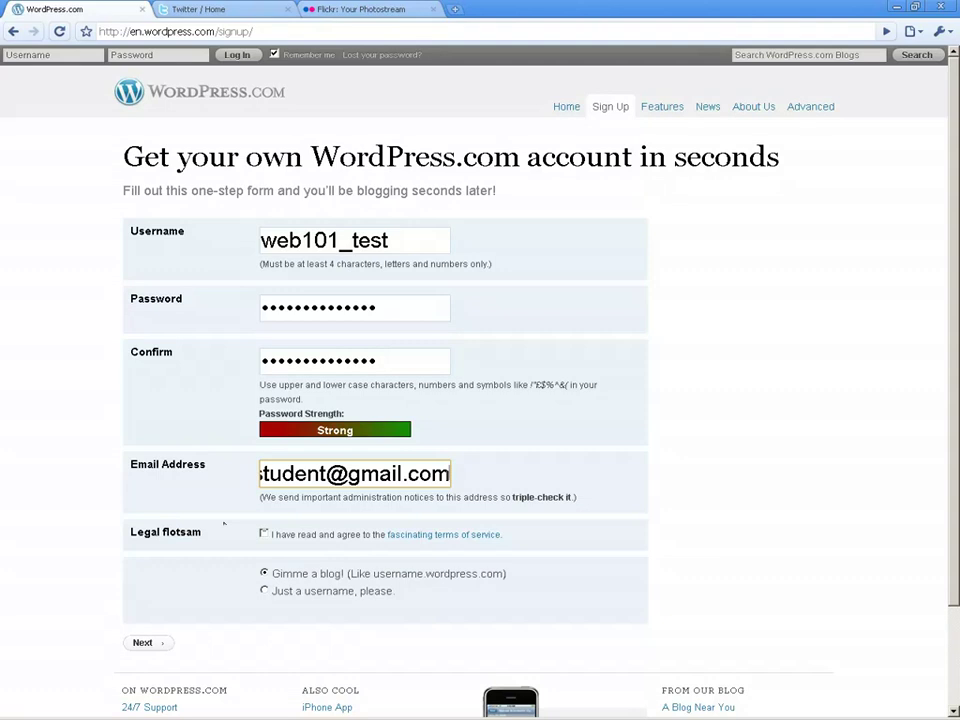
pyautogui.click(264, 534)
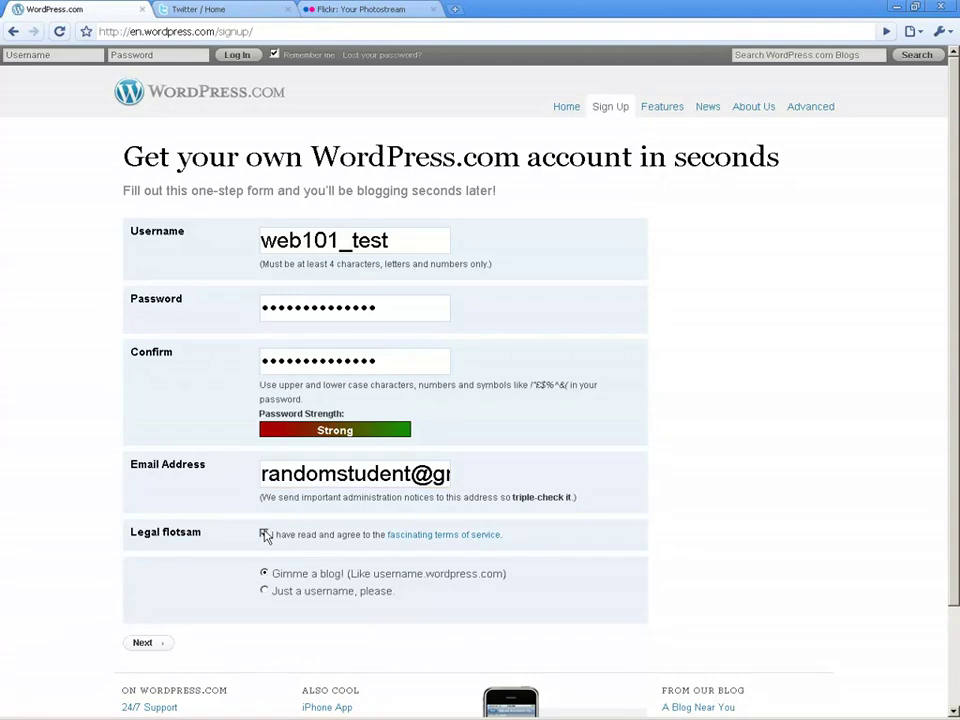
# Step: Open the Terms of Service in a new tab, read through it, then return to the sign-up form
pyautogui.rightClick(450, 540)
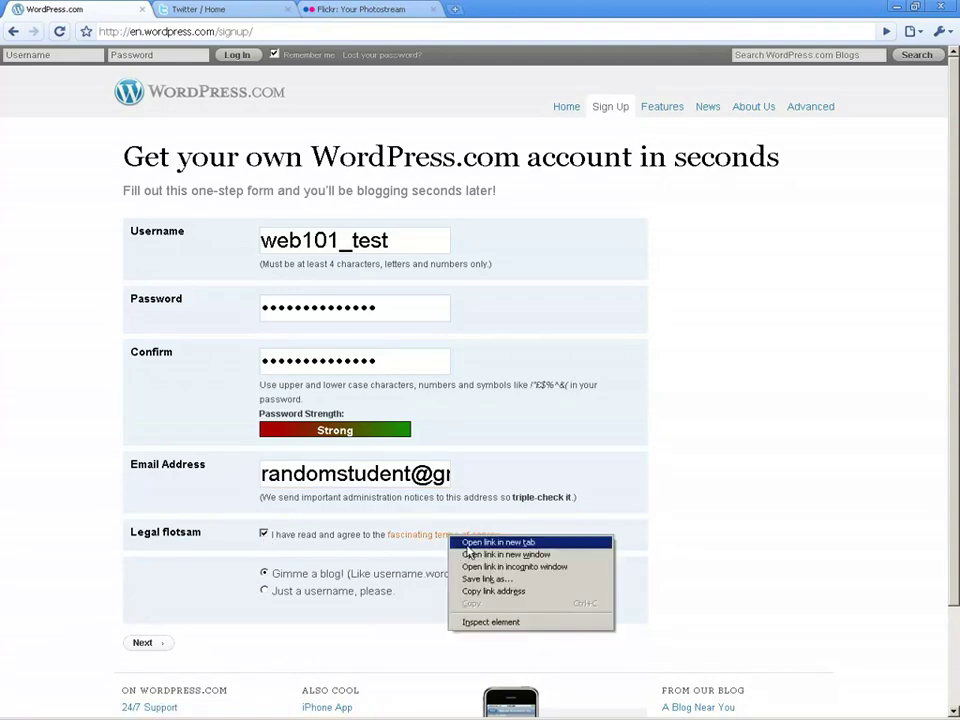
pyautogui.click(480, 545)
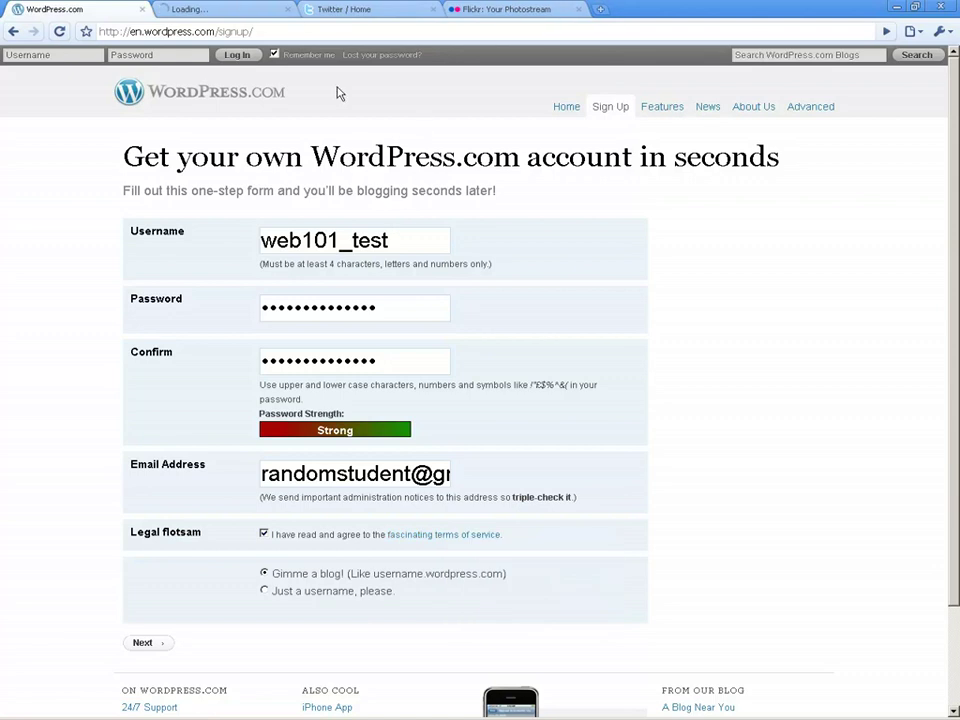
pyautogui.click(228, 10)
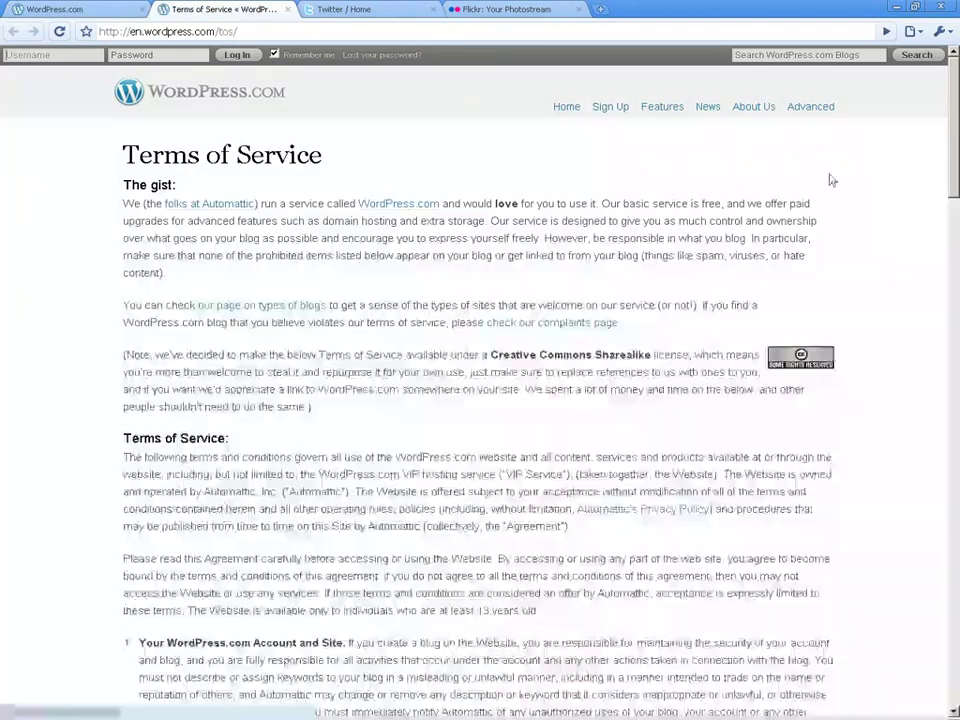
pyautogui.moveTo(951, 167); pyautogui.dragTo(955, 680)
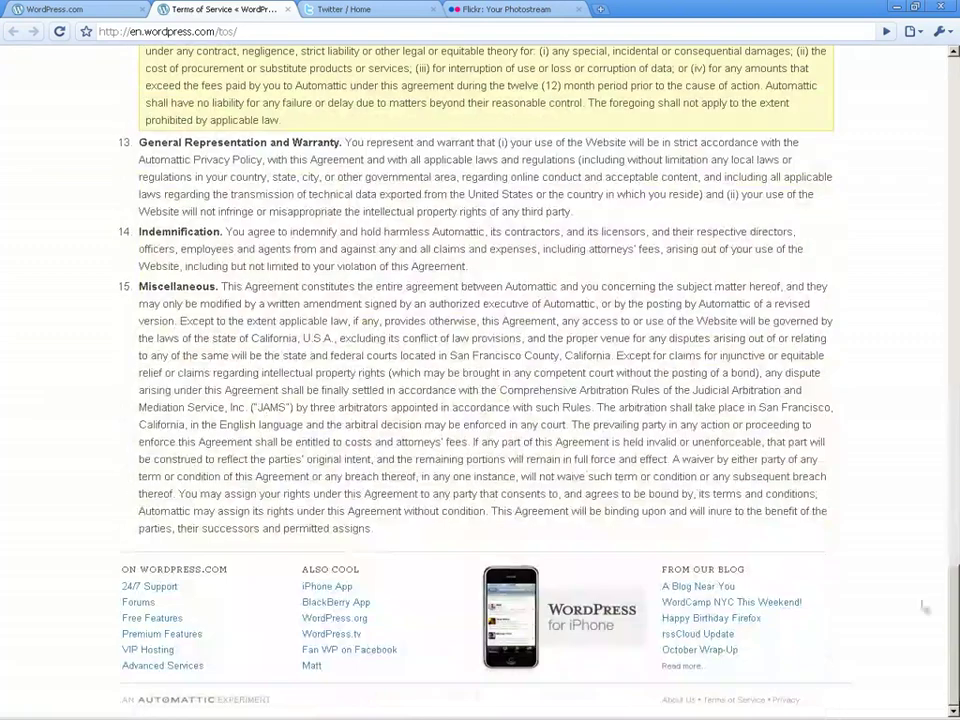
pyautogui.click(88, 12)
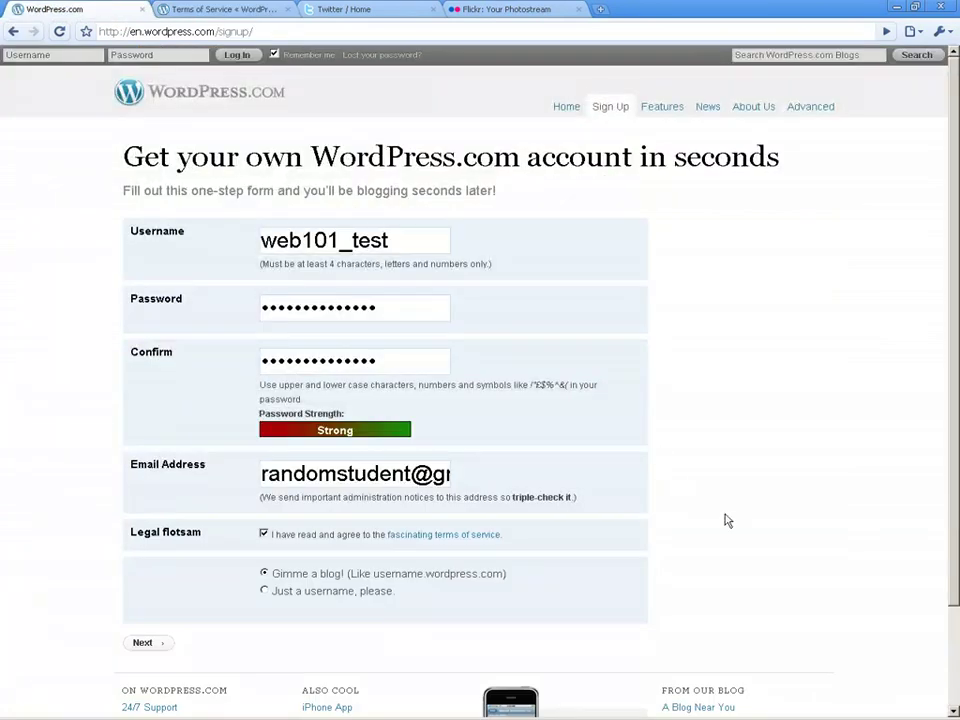
pyautogui.moveTo(955, 527); pyautogui.dragTo(957, 648)
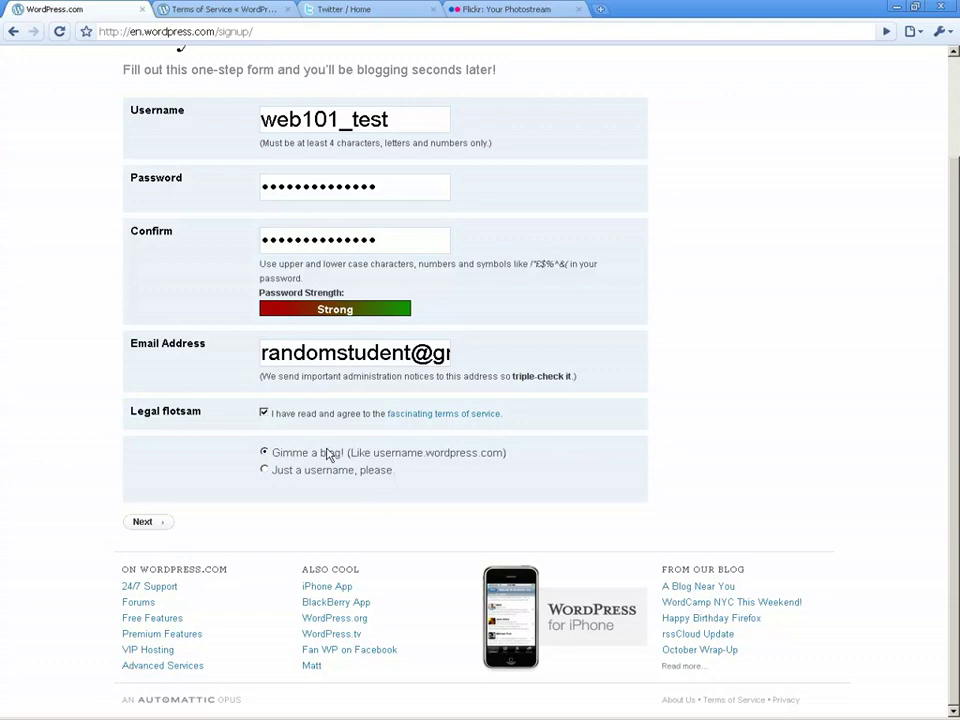
# Step: Submit the form and fix the rejected username by removing its underscore
pyautogui.click(145, 522)
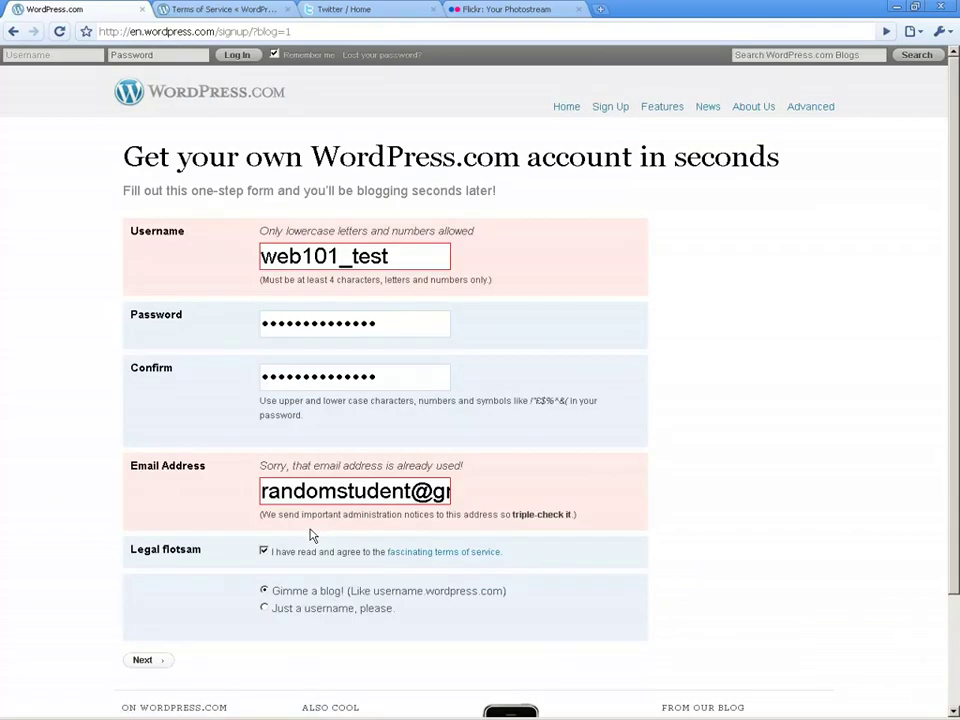
pyautogui.click(353, 262)
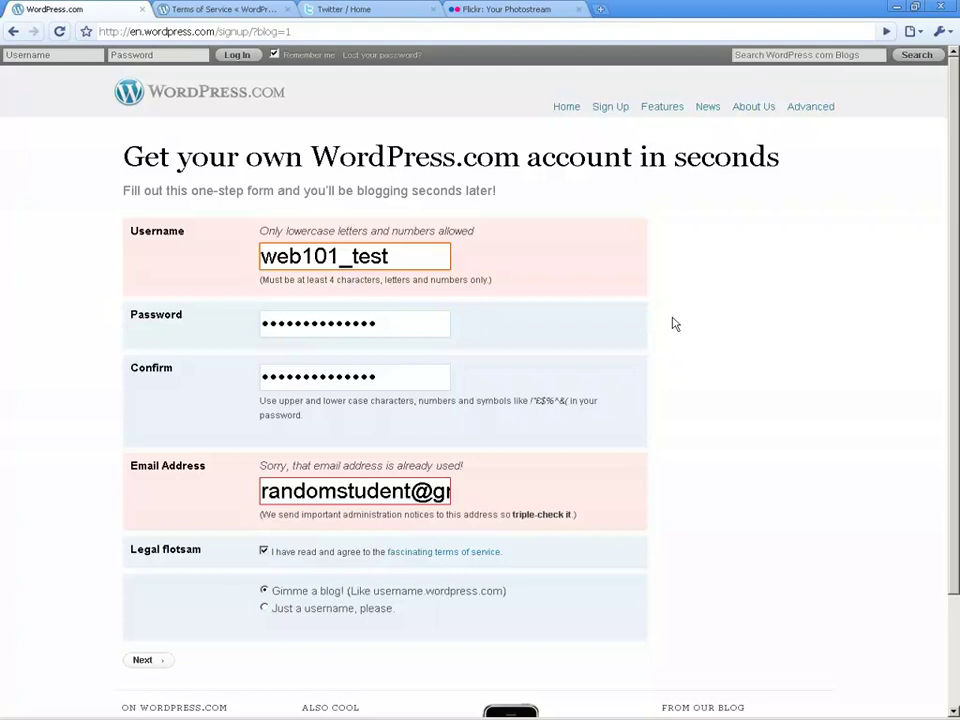
pyautogui.press('BackSpace')
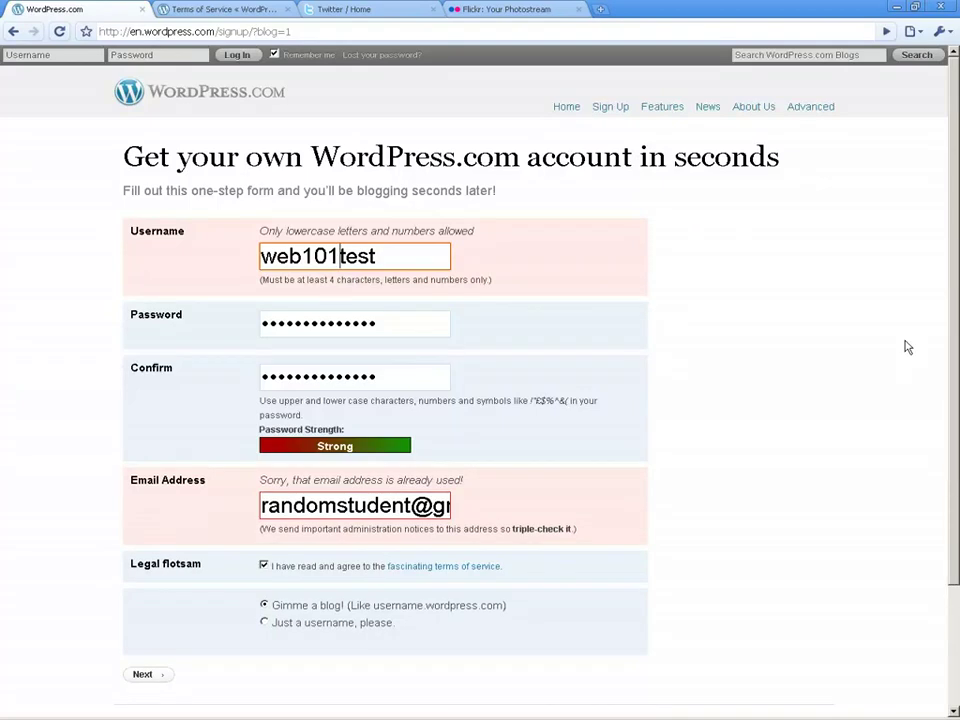
# Step: Replace the rejected e-mail with a valid .edu.au address and resubmit the account details
pyautogui.click(336, 505)
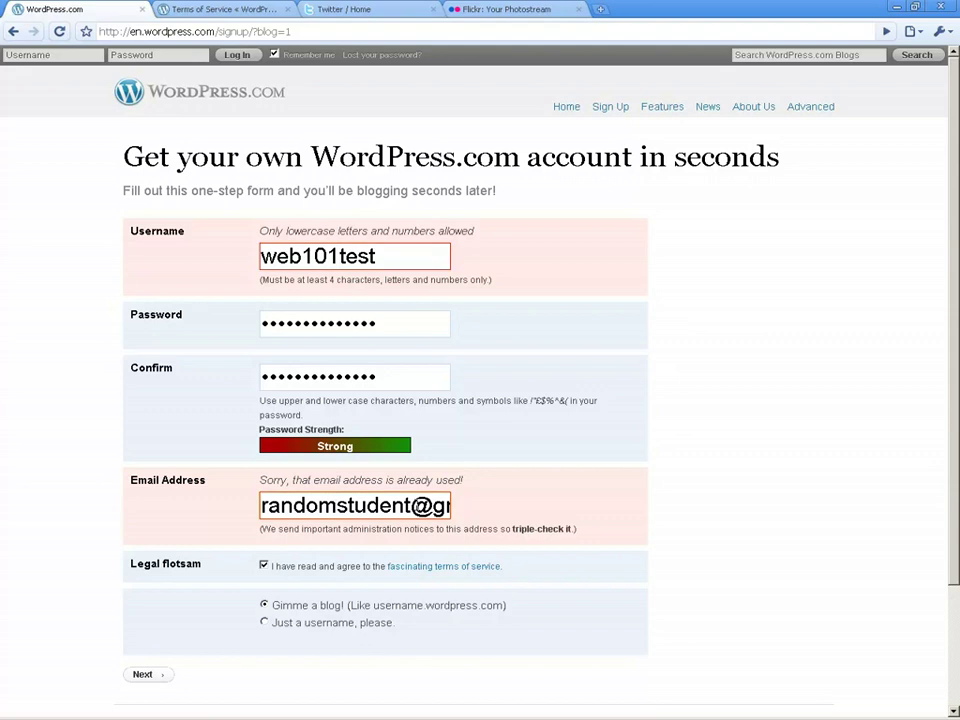
pyautogui.click(408, 505)
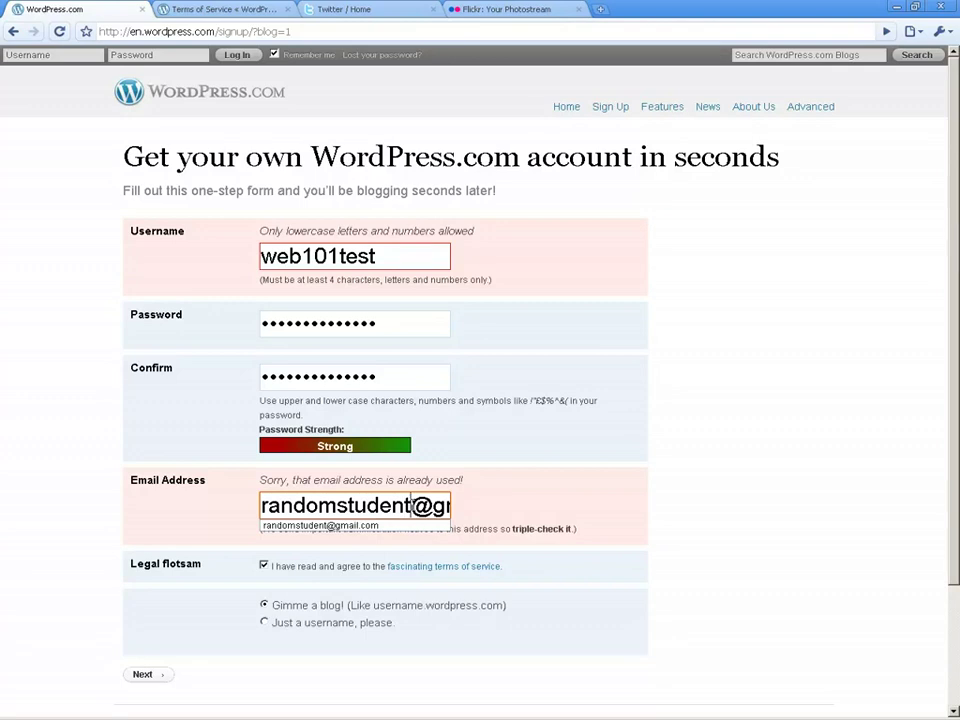
pyautogui.moveTo(404, 505); pyautogui.dragTo(228, 503)
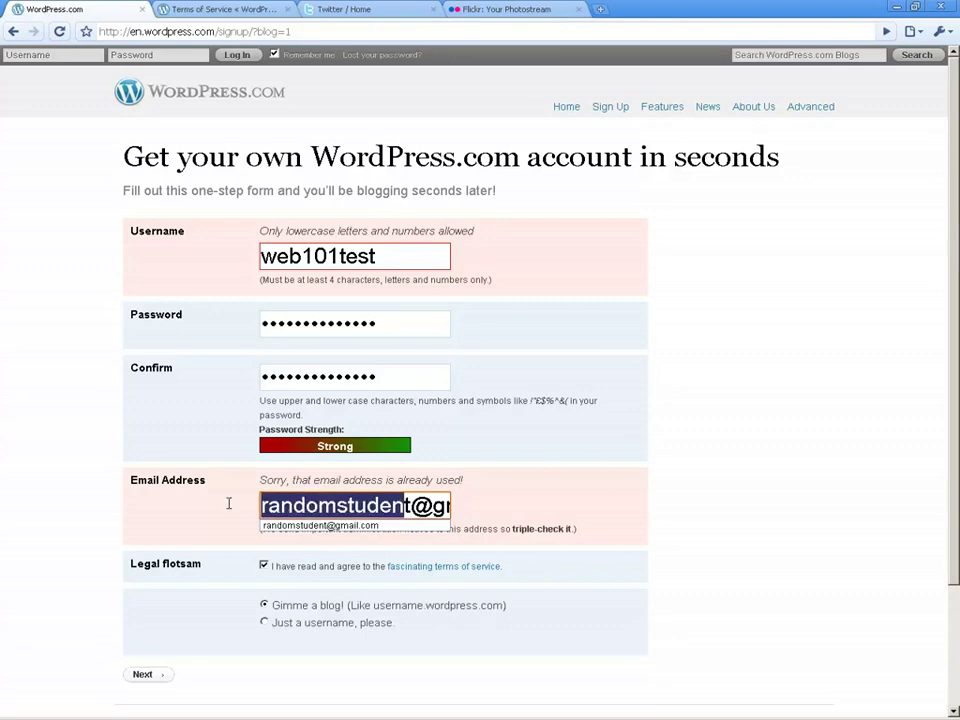
pyautogui.press('Delete')
pyautogui.press('Delete')
pyautogui.press('Delete')
pyautogui.press('Delete')
pyautogui.press('Delete')
pyautogui.press('Delete')
pyautogui.press('Delete')
pyautogui.press('Delete')
pyautogui.press('Delete')
pyautogui.press('Delete')
pyautogui.press('Delete')
pyautogui.press('Delete')
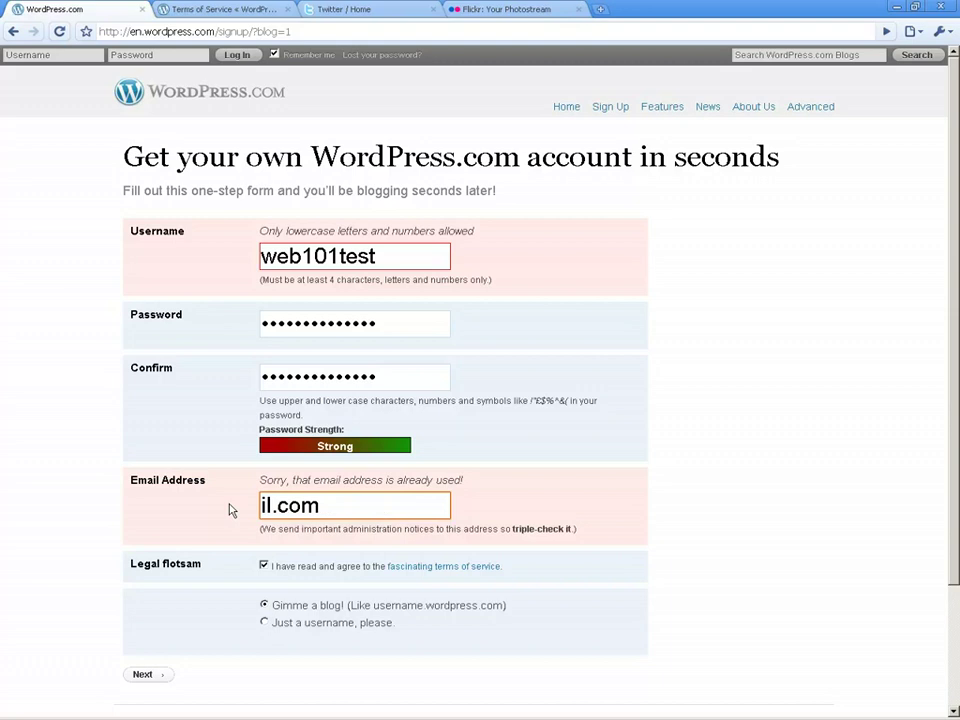
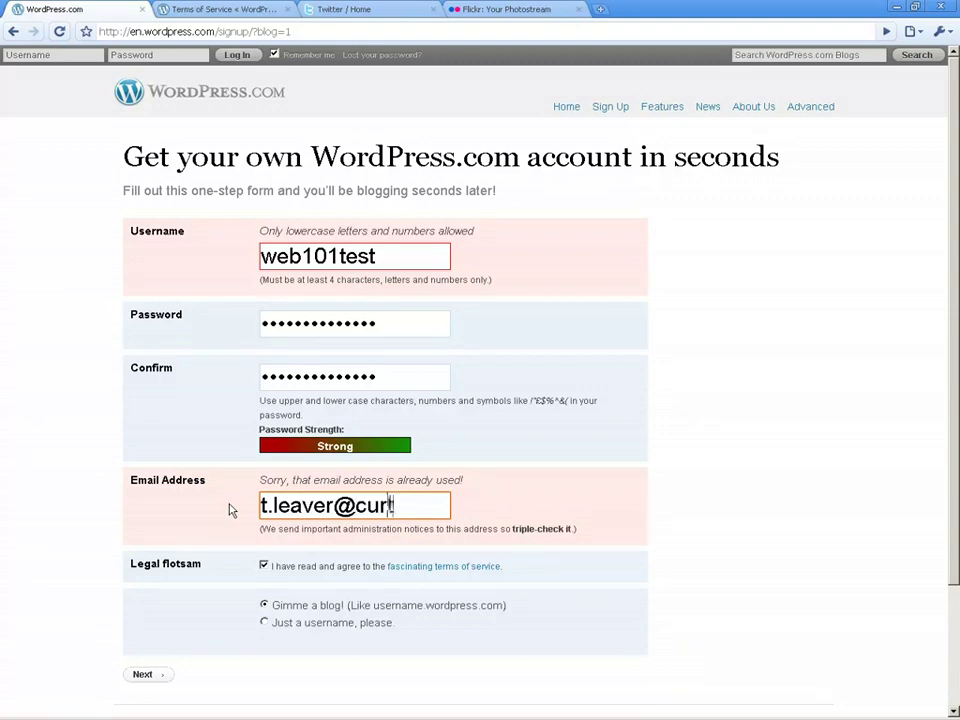
pyautogui.click(150, 676)
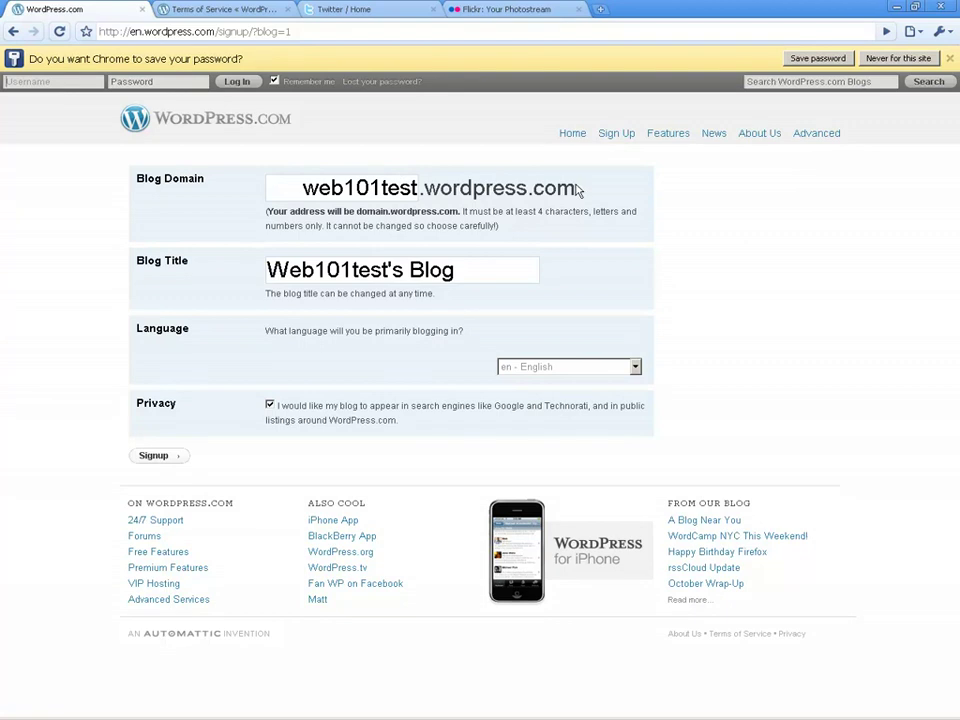
# Step: Rename the blog title to 'Web 101', dismiss the save-password offer, and complete signup
pyautogui.click(318, 270)
pyautogui.click(357, 270)
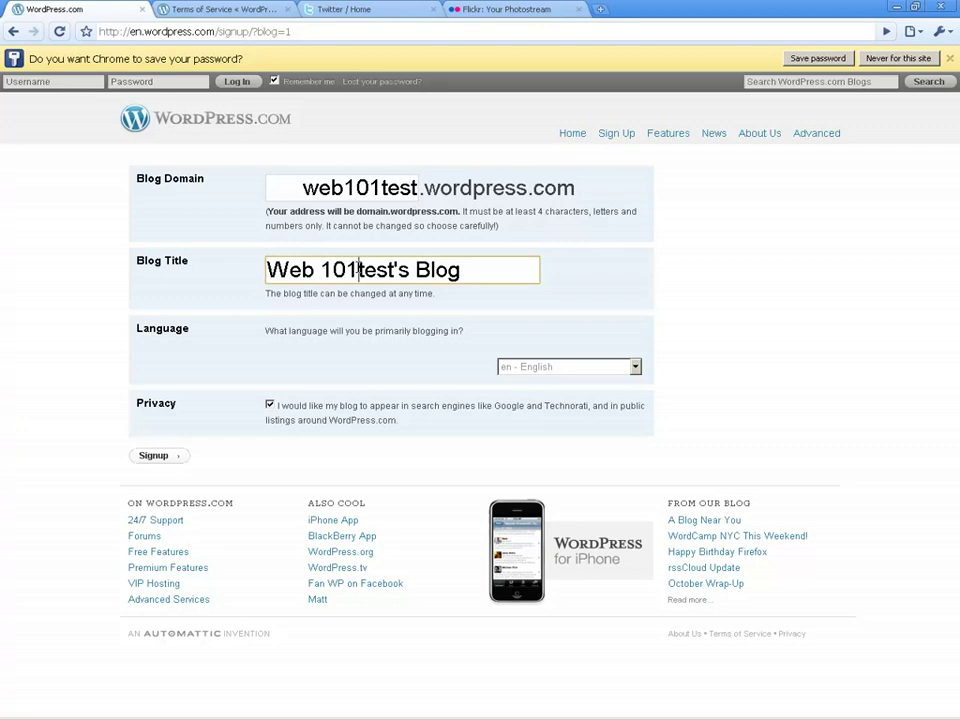
pyautogui.moveTo(415, 270); pyautogui.dragTo(505, 264)
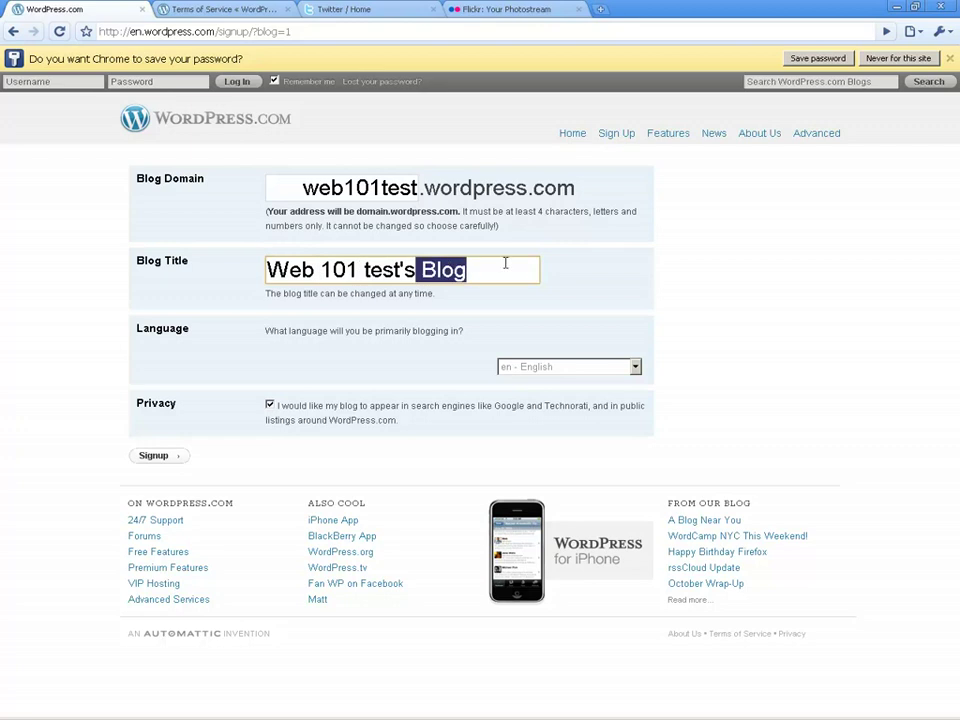
pyautogui.press('BackSpace')
pyautogui.press('BackSpace')
pyautogui.press('BackSpace')
pyautogui.press('BackSpace')
pyautogui.press('BackSpace')
pyautogui.press('BackSpace')
pyautogui.press('BackSpace')
pyautogui.press('BackSpace')
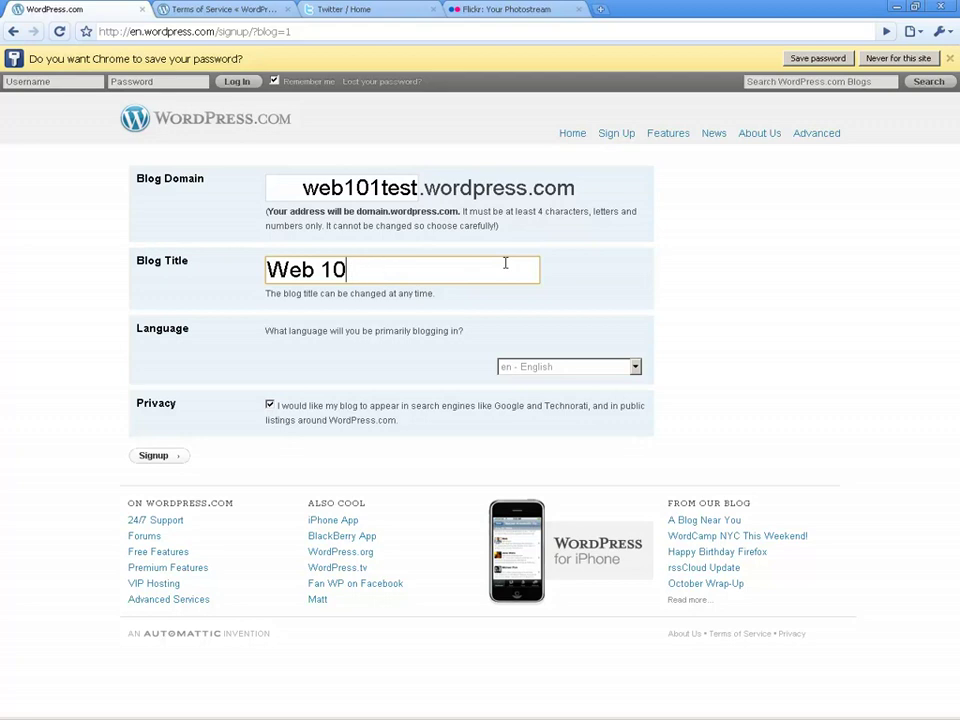
pyautogui.write('1')
pyautogui.click(950, 59)
pyautogui.click(189, 430)
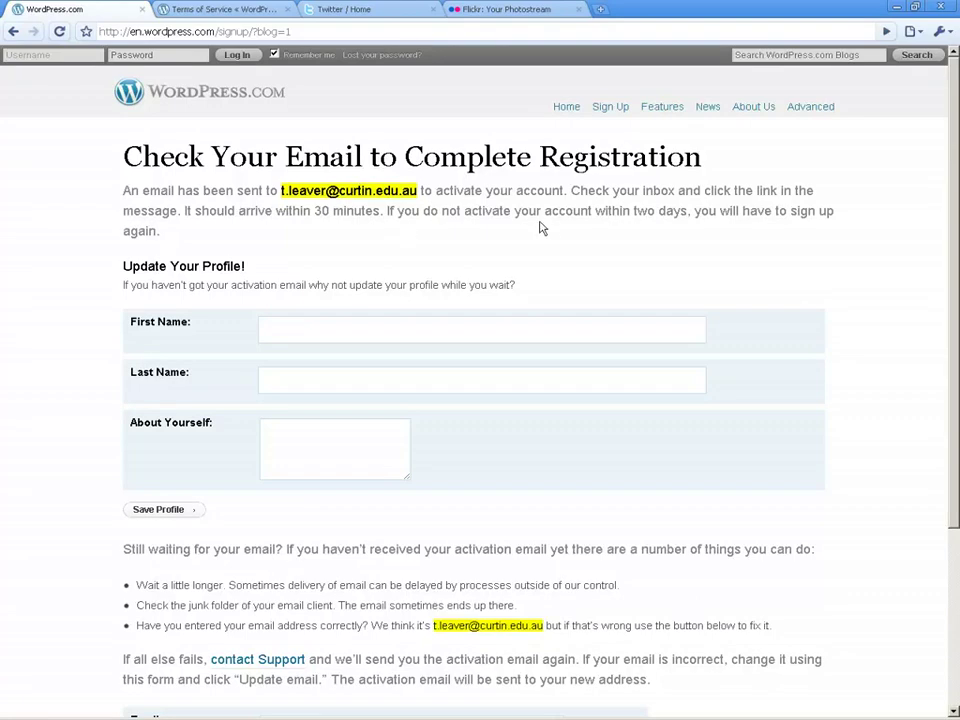
# Step: Fill in the profile's first name and last name
pyautogui.click(426, 328)
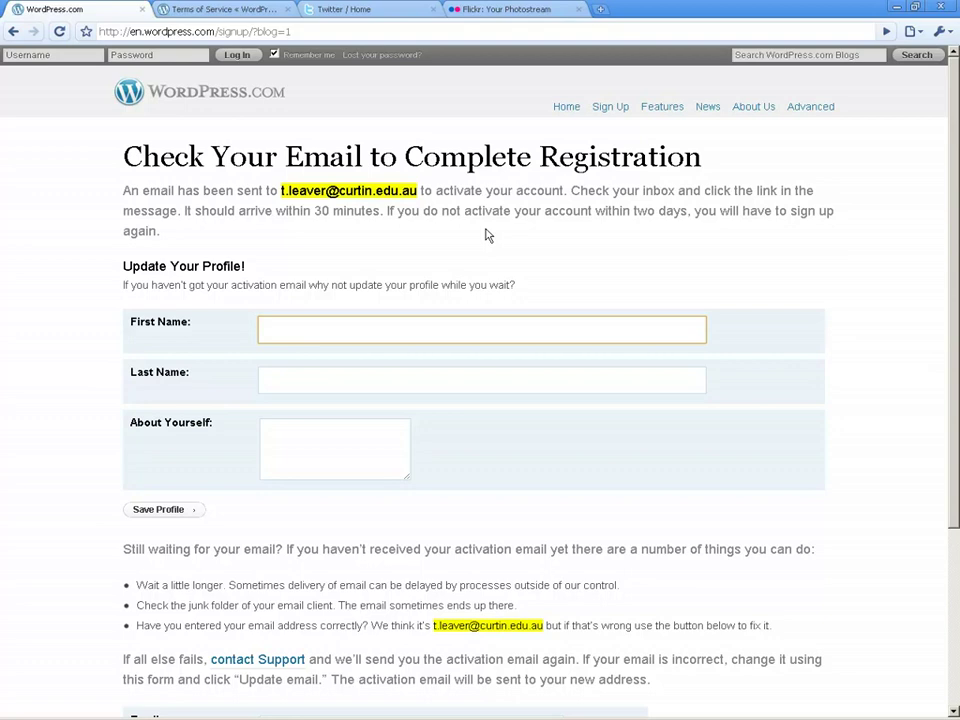
pyautogui.write('Web')
pyautogui.press('BackSpace')
pyautogui.press('BackSpace')
pyautogui.press('BackSpace')
pyautogui.write('Web')
pyautogui.press('Tab')
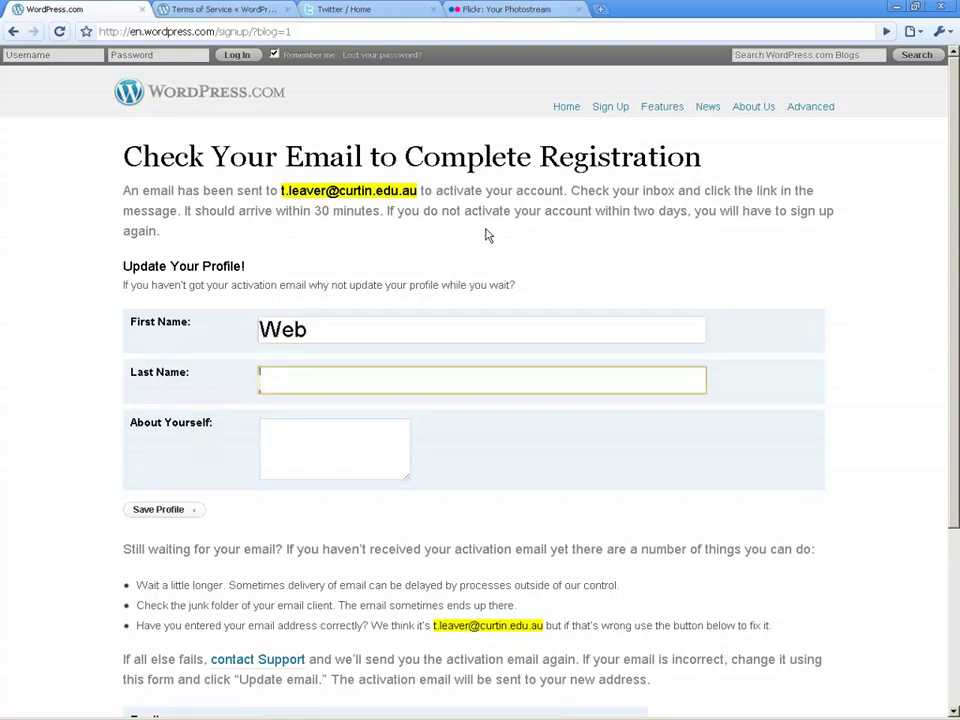
pyautogui.write('Test')
# Step: Add the 'This is a test of a Web101 web presence' description and save the profile
pyautogui.click(345, 456)
pyautogui.write('This is a')
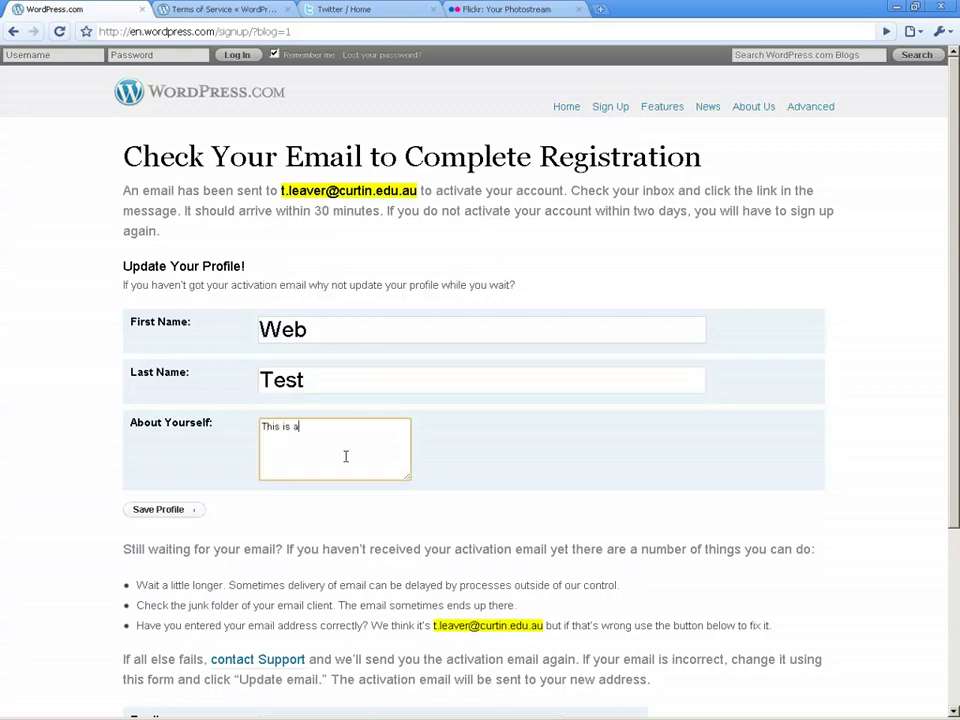
pyautogui.write(' test of a Web101 web presence')
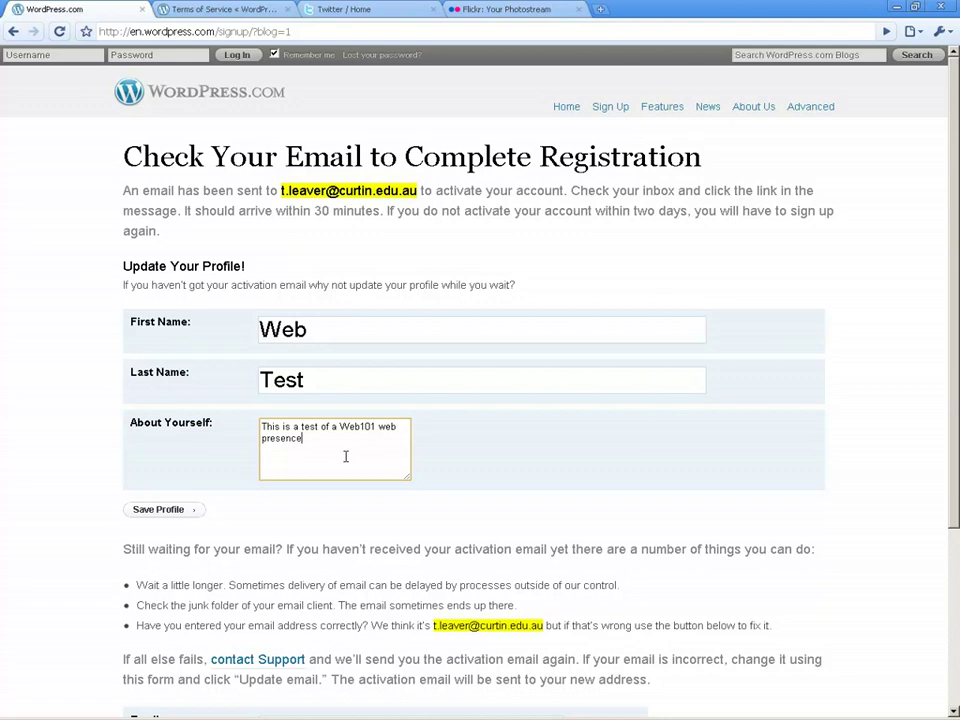
pyautogui.write(' ...')
pyautogui.click(190, 508)
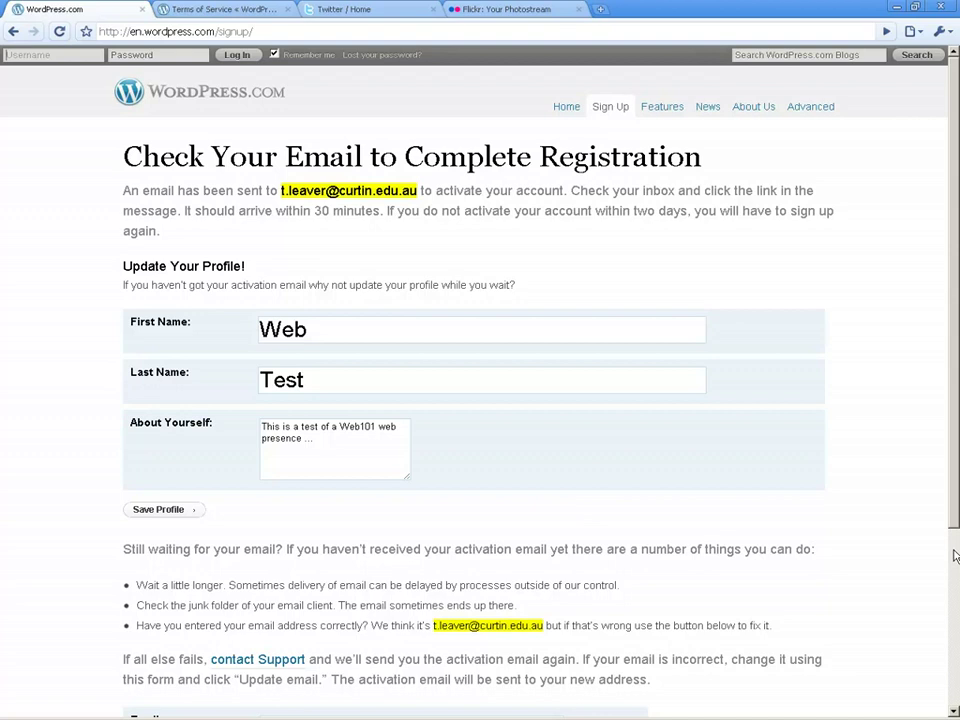
pyautogui.scroll(-3, 578, 516)
pyautogui.scroll(2, 195, 515)
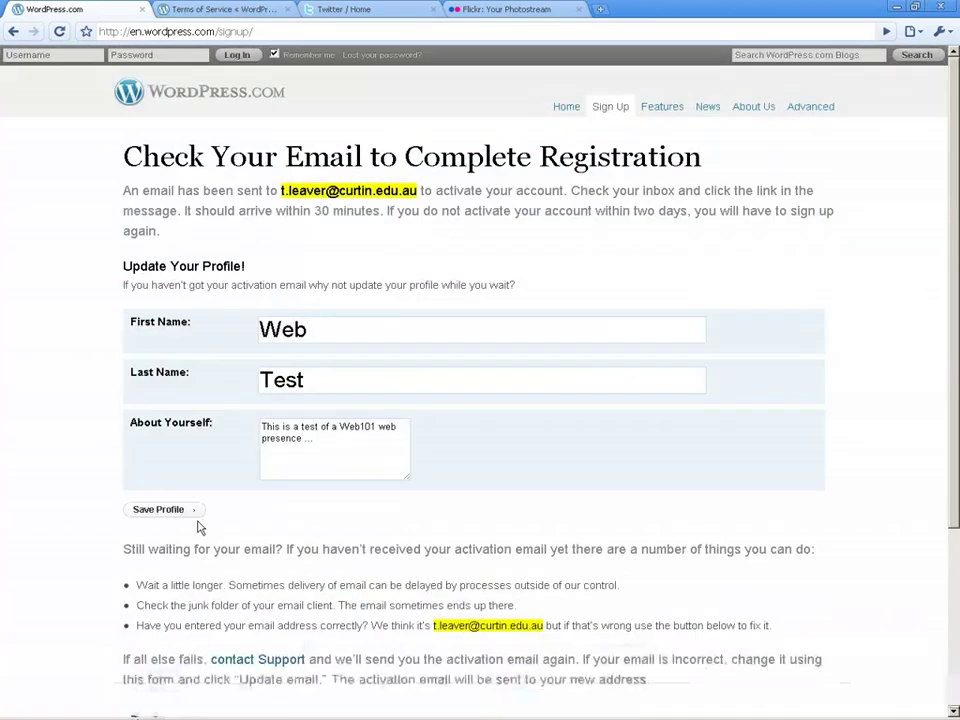
pyautogui.click(195, 513)
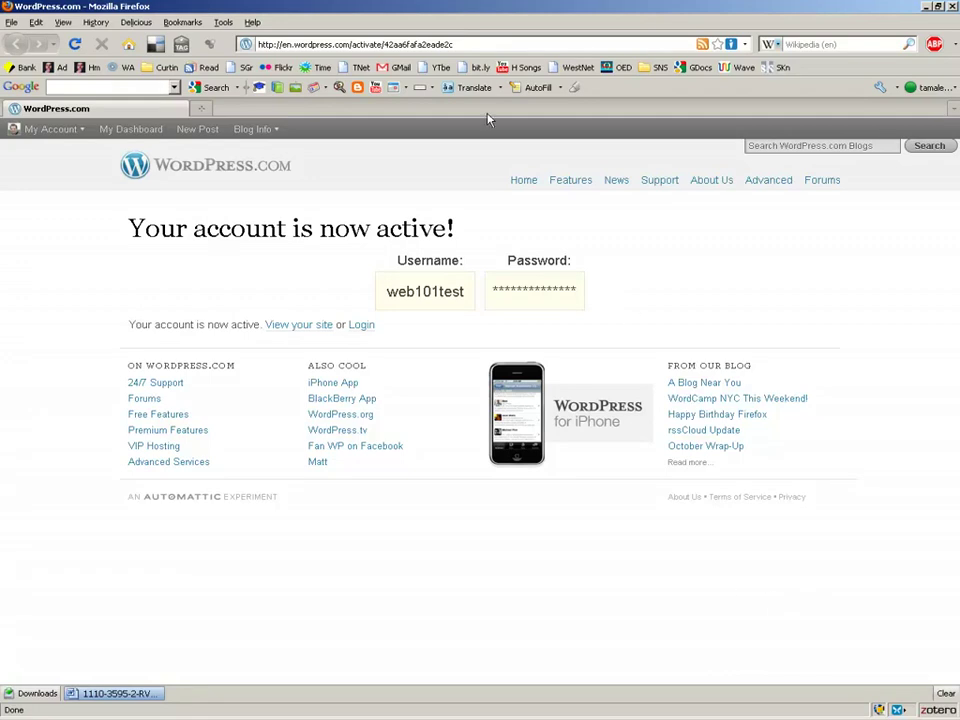
# Step: Close the activation confirmation window and return to the registration page in the original browser
pyautogui.click(954, 7)
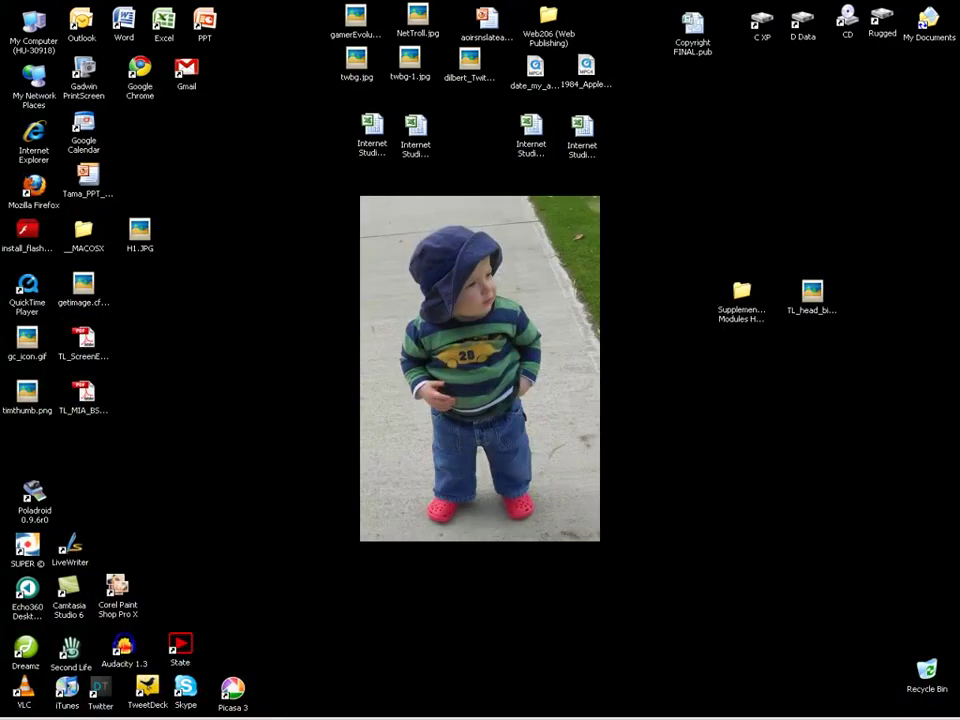
pyautogui.click(500, 715)
pyautogui.click(196, 527)
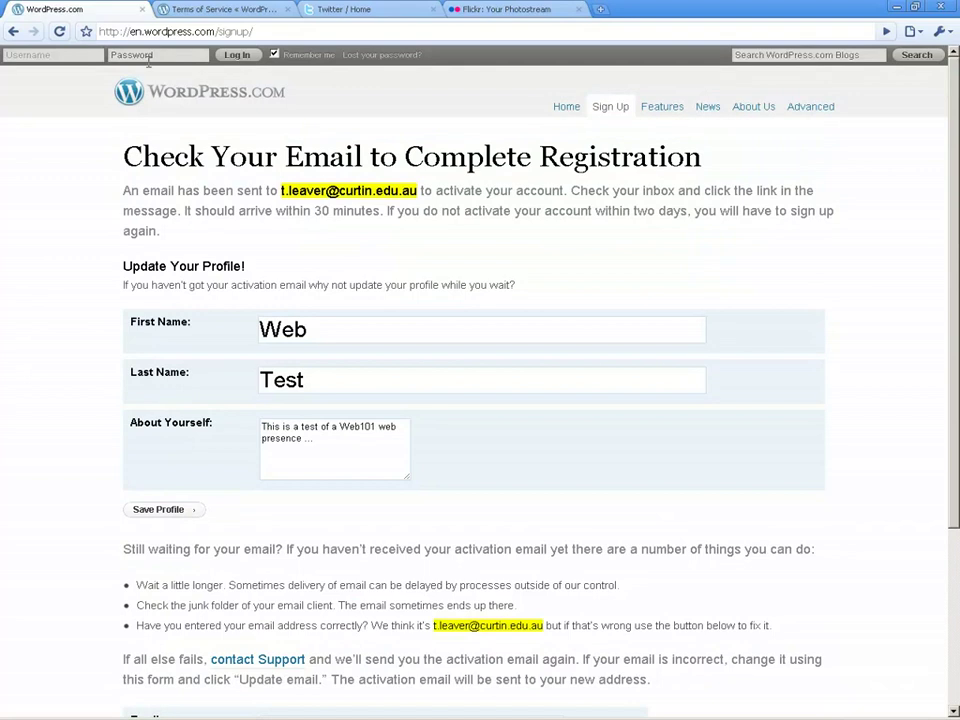
# Step: Log in to the new account from the WordPress.com home page with its username and password
pyautogui.click(197, 100)
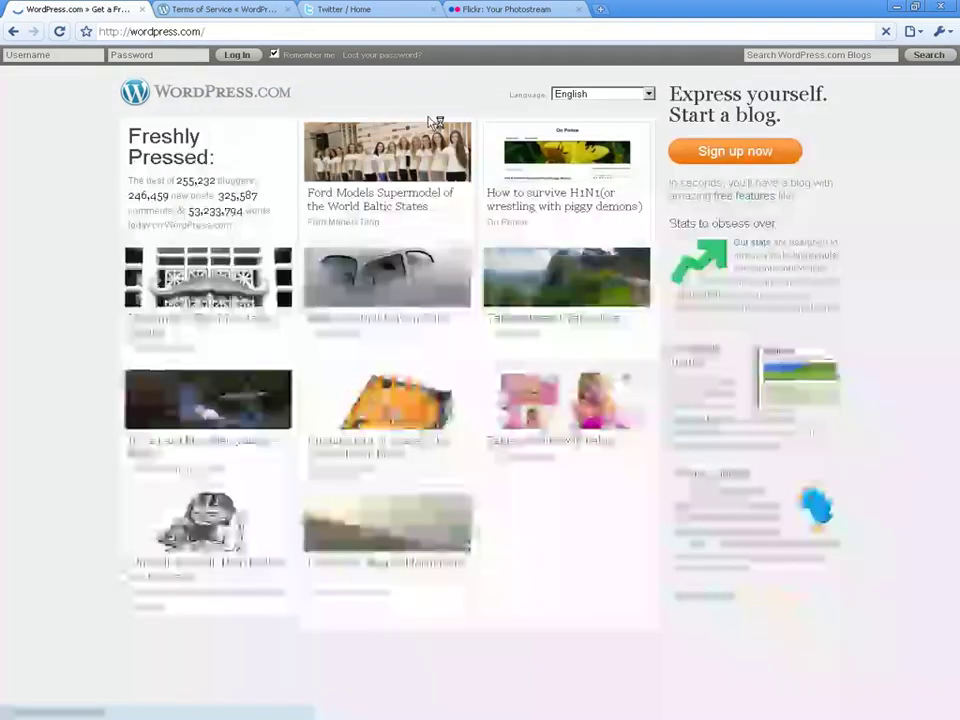
pyautogui.click(75, 54)
pyautogui.write('web101test')
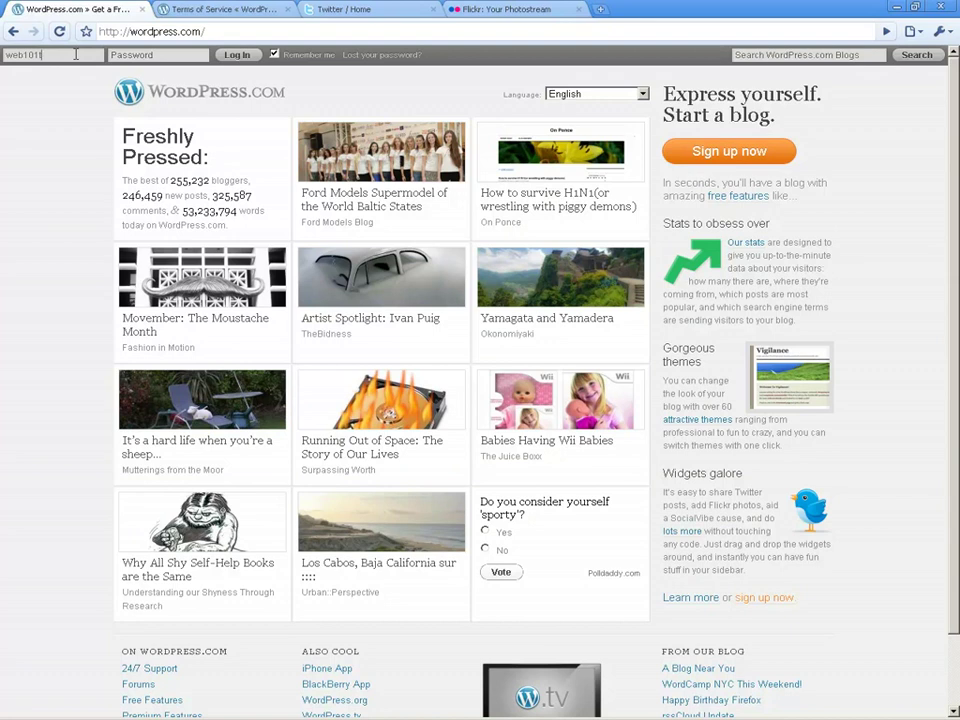
pyautogui.press('Tab')
pyautogui.write('••')
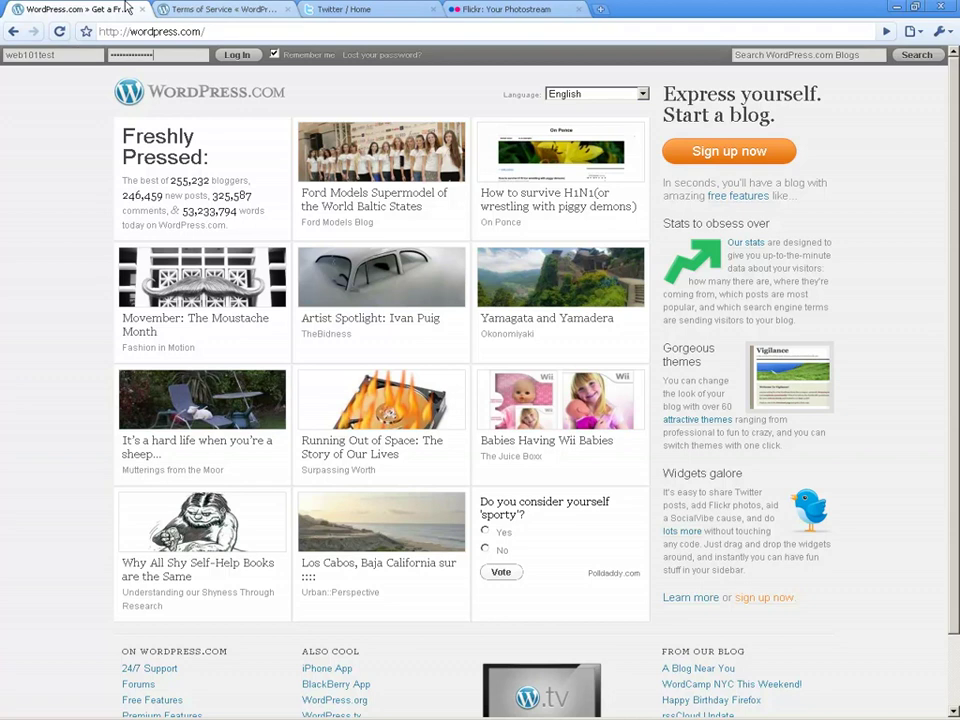
pyautogui.click(236, 57)
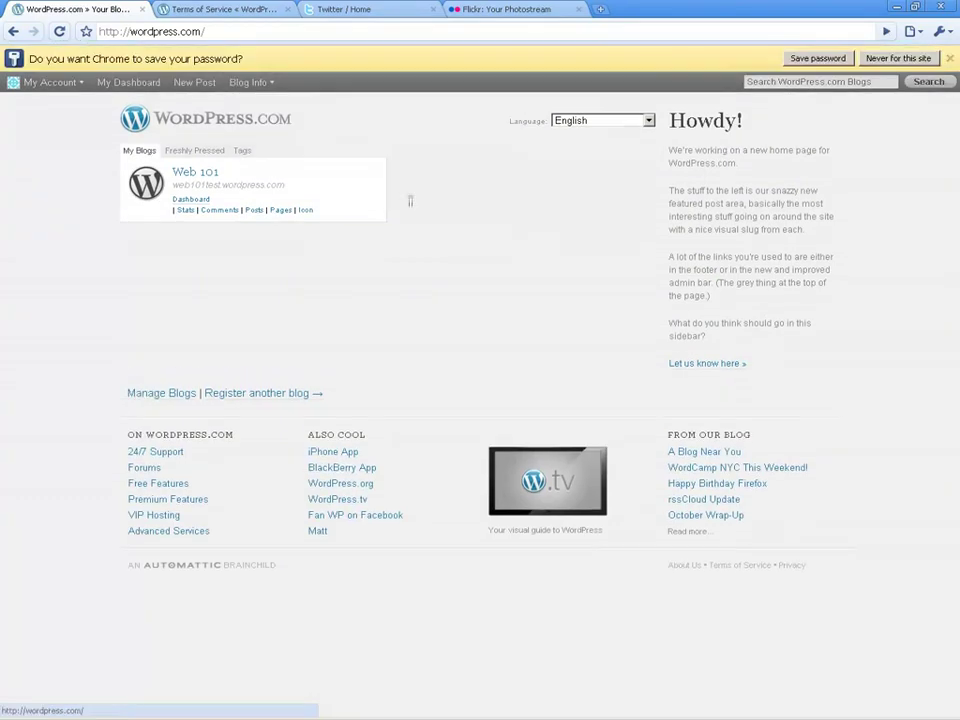
# Step: Decline saving the password, then open the Web 101 blog in a new tab to view it
pyautogui.click(930, 58)
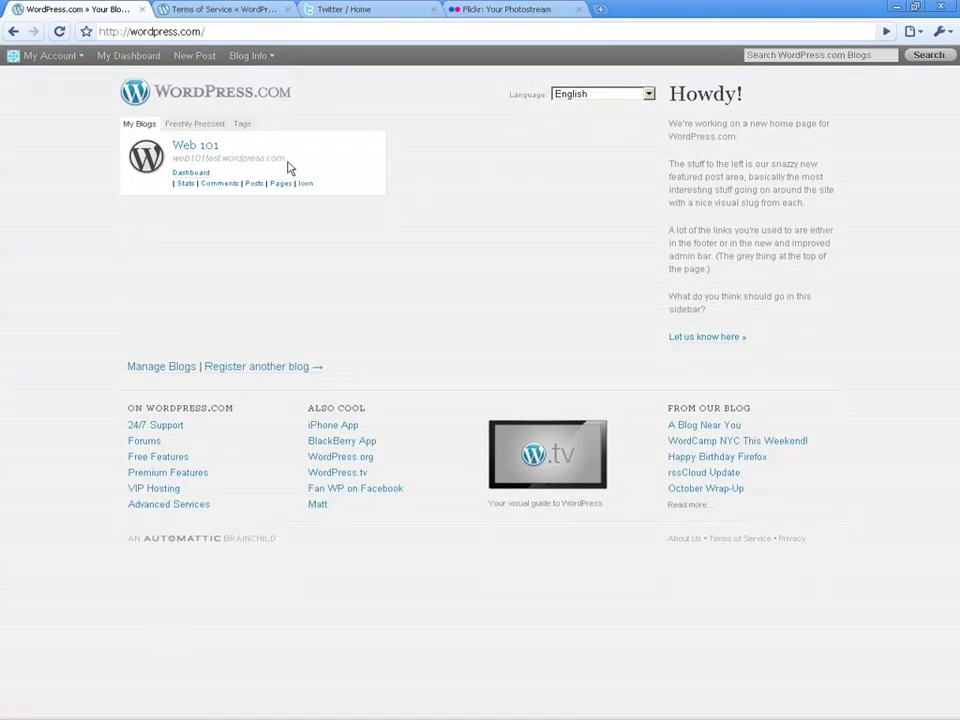
pyautogui.rightClick(193, 146)
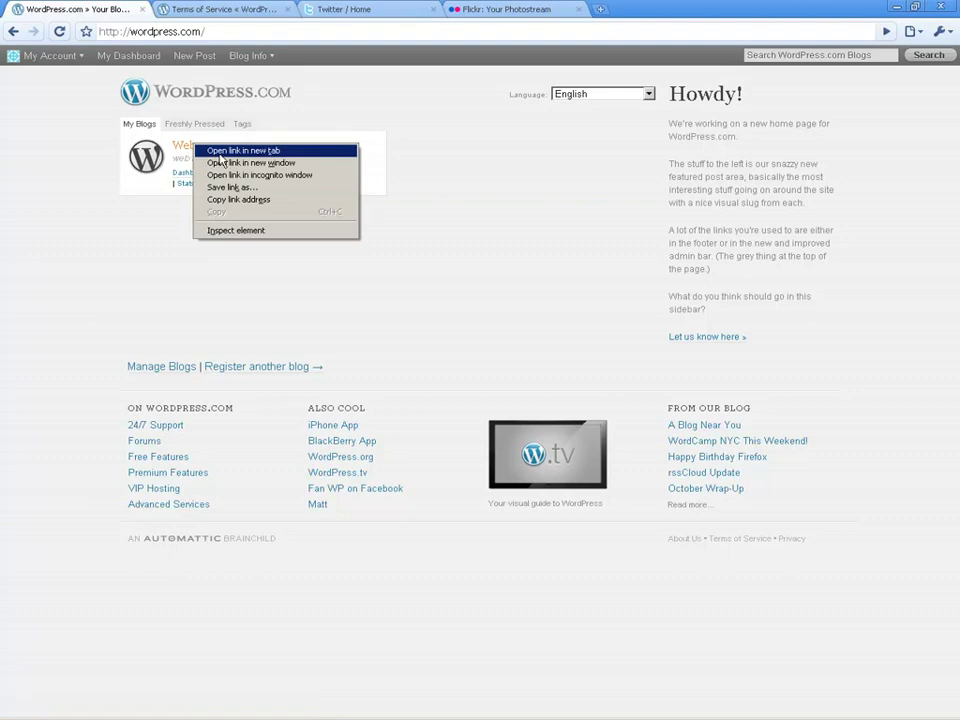
pyautogui.click(222, 160)
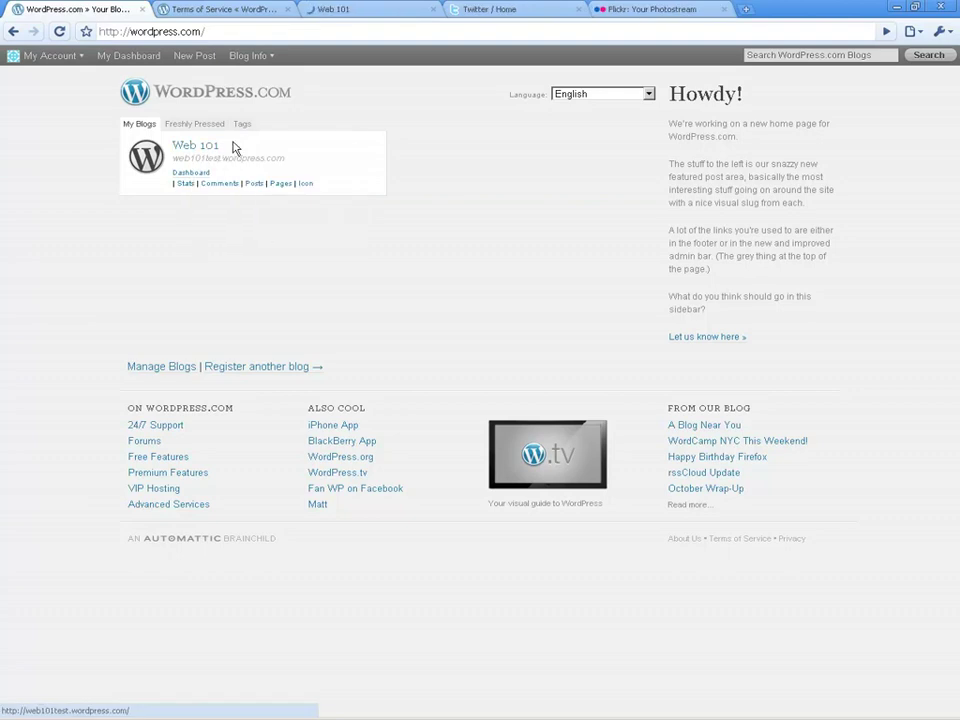
pyautogui.click(361, 12)
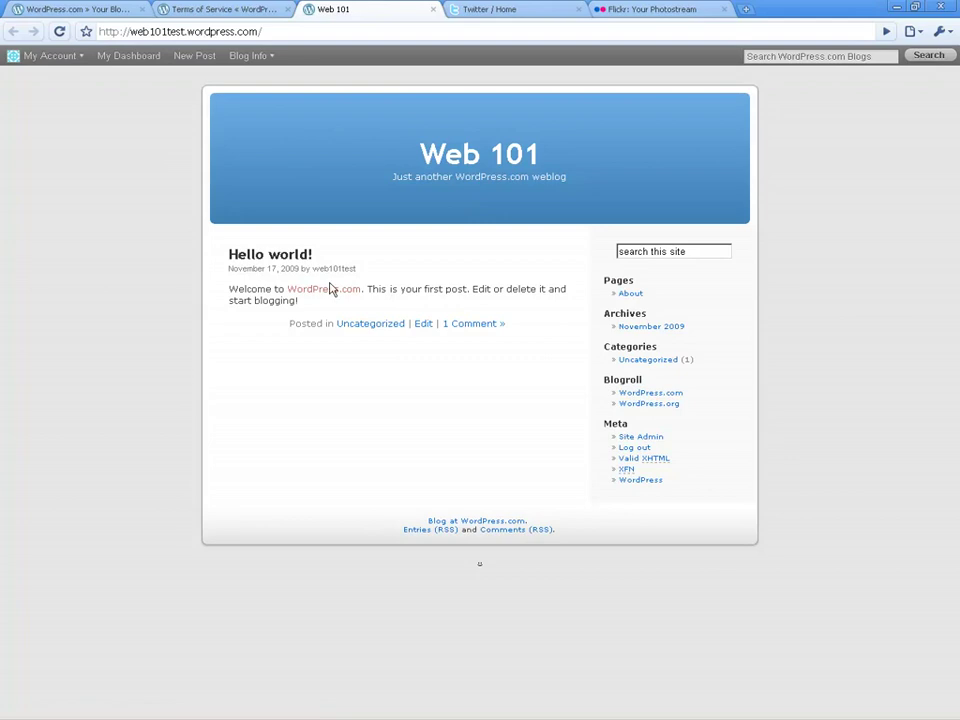
pyautogui.moveTo(336, 295)
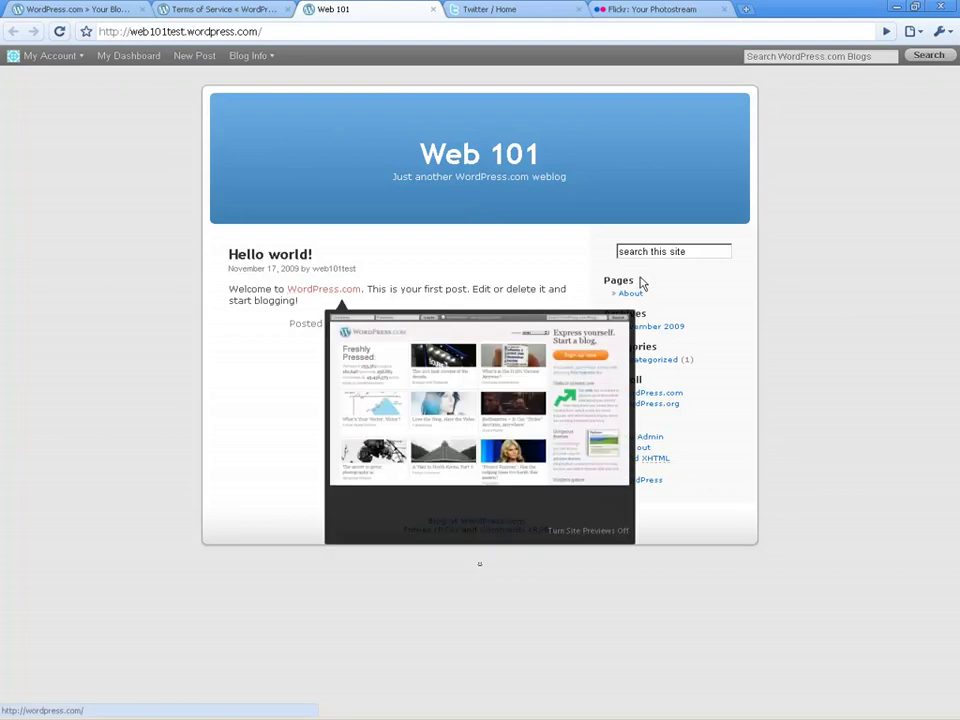
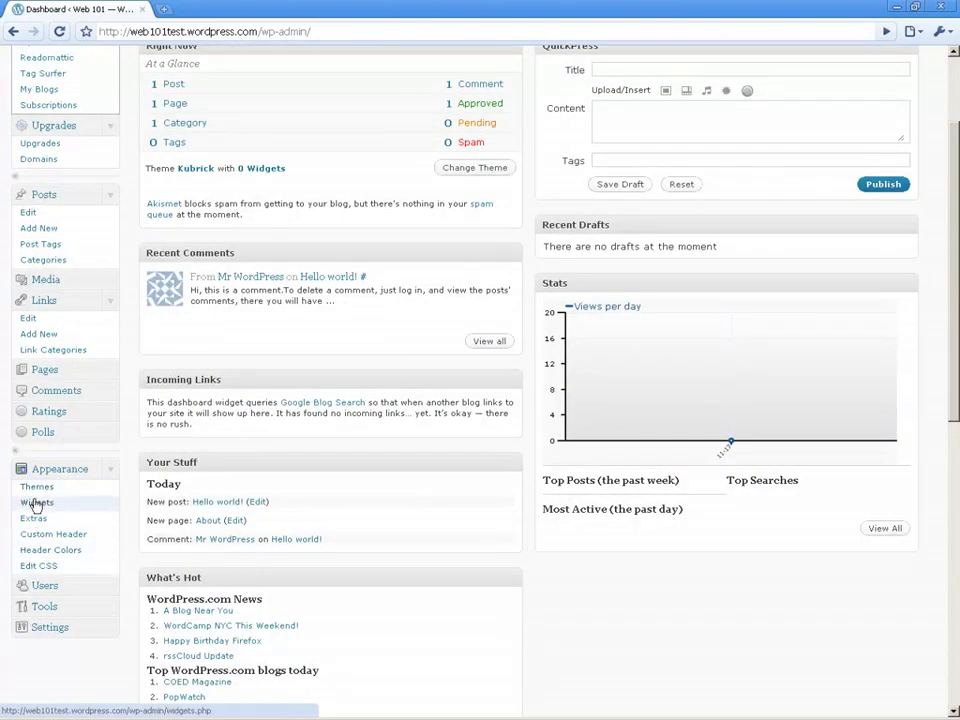
# Step: Go to Appearance > Themes, scroll the Browse Themes grid, and preview the Ambiru theme
pyautogui.click(37, 490)
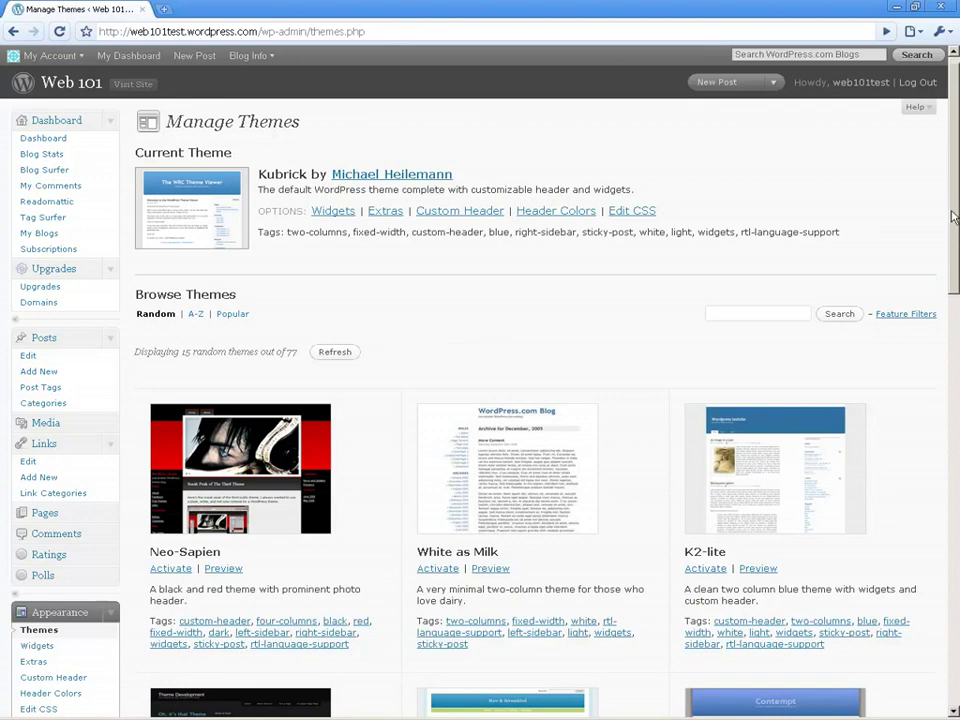
pyautogui.moveTo(953, 210); pyautogui.dragTo(953, 308)
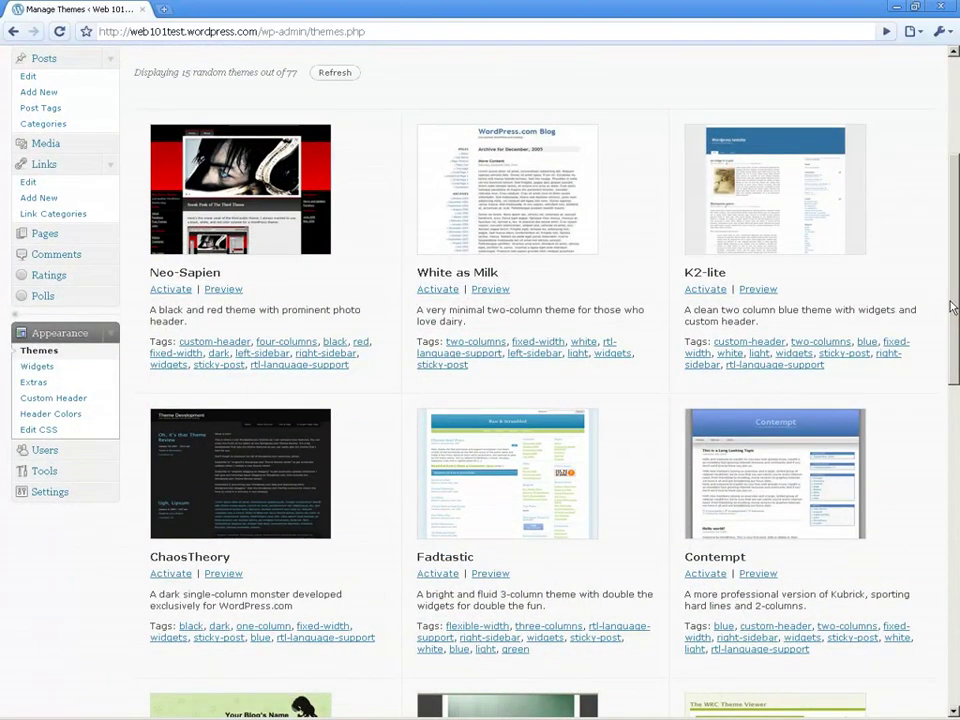
pyautogui.moveTo(953, 308); pyautogui.dragTo(943, 521)
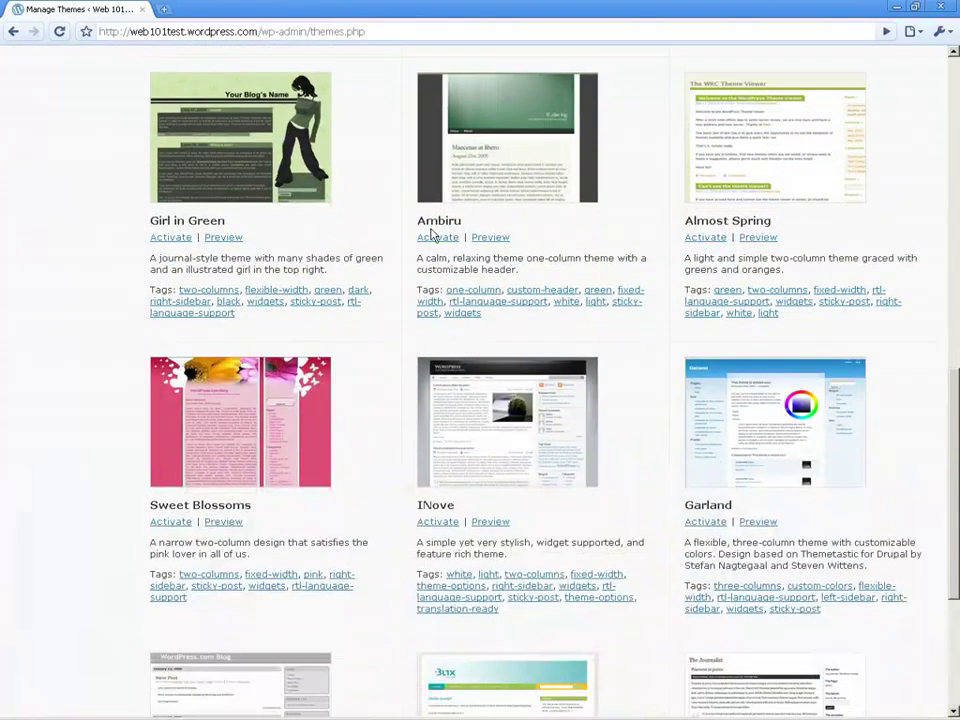
pyautogui.click(488, 238)
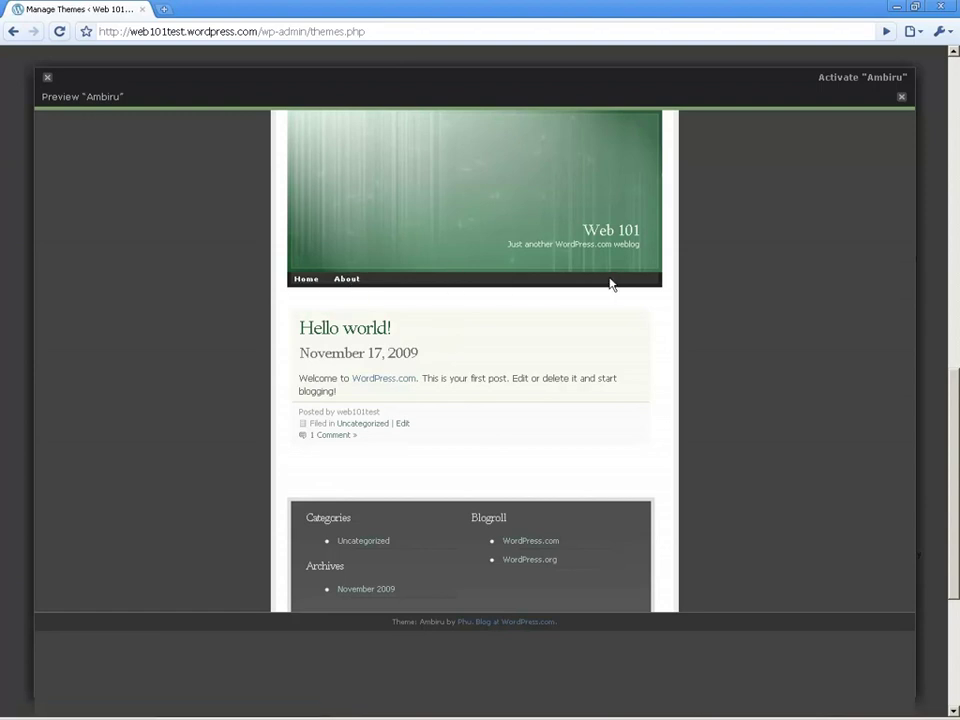
# Step: Close the Ambiru preview and preview The Journalist v1.3 theme instead
pyautogui.click(47, 82)
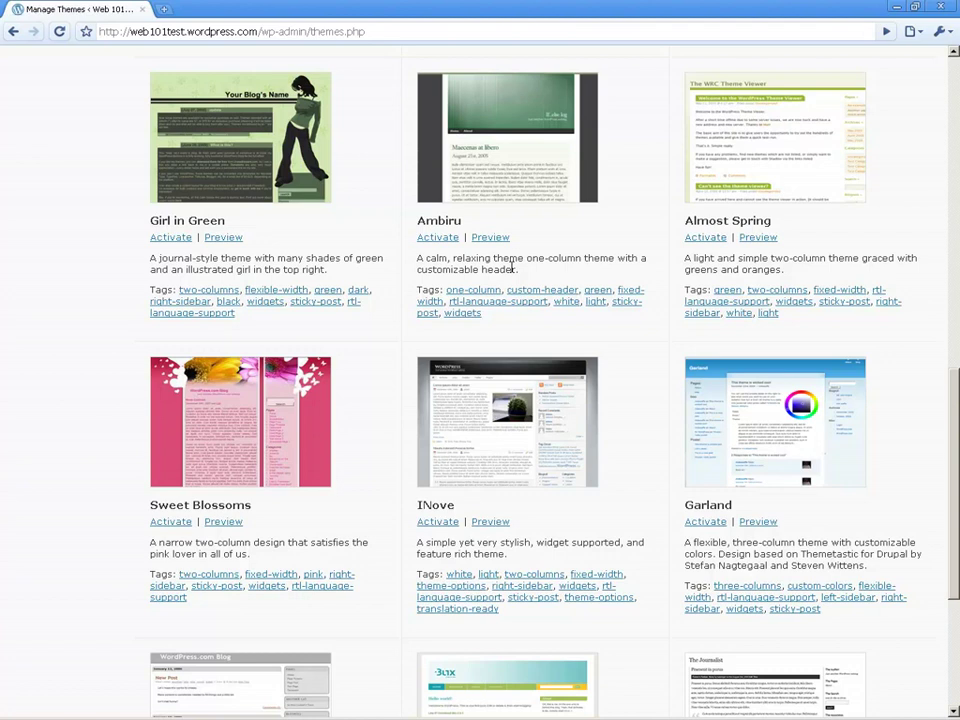
pyautogui.scroll(-3, 553, 274)
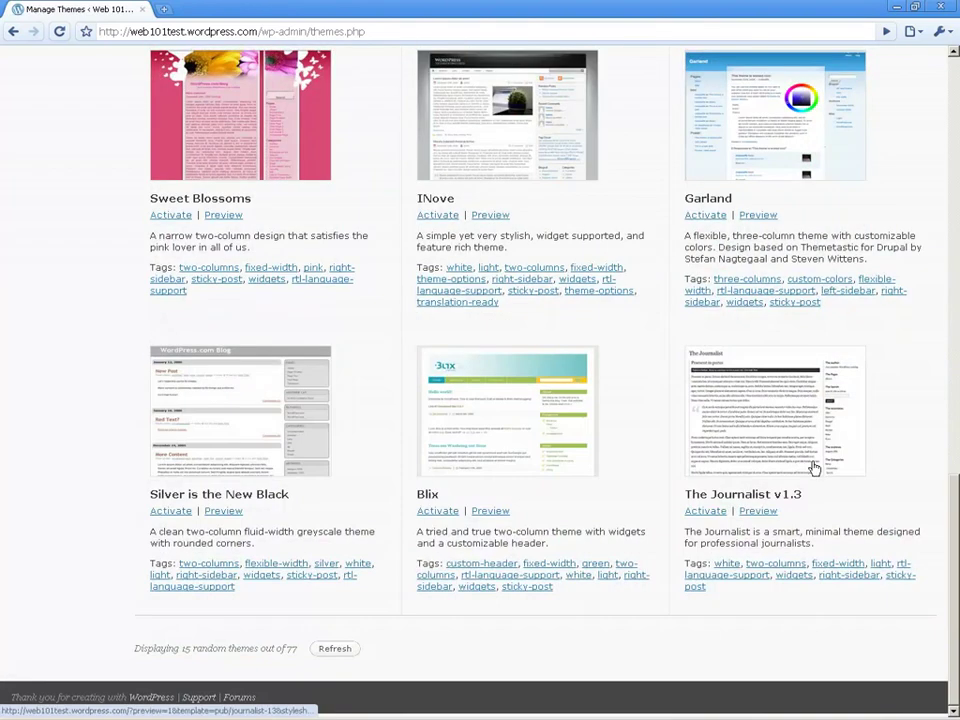
pyautogui.click(776, 516)
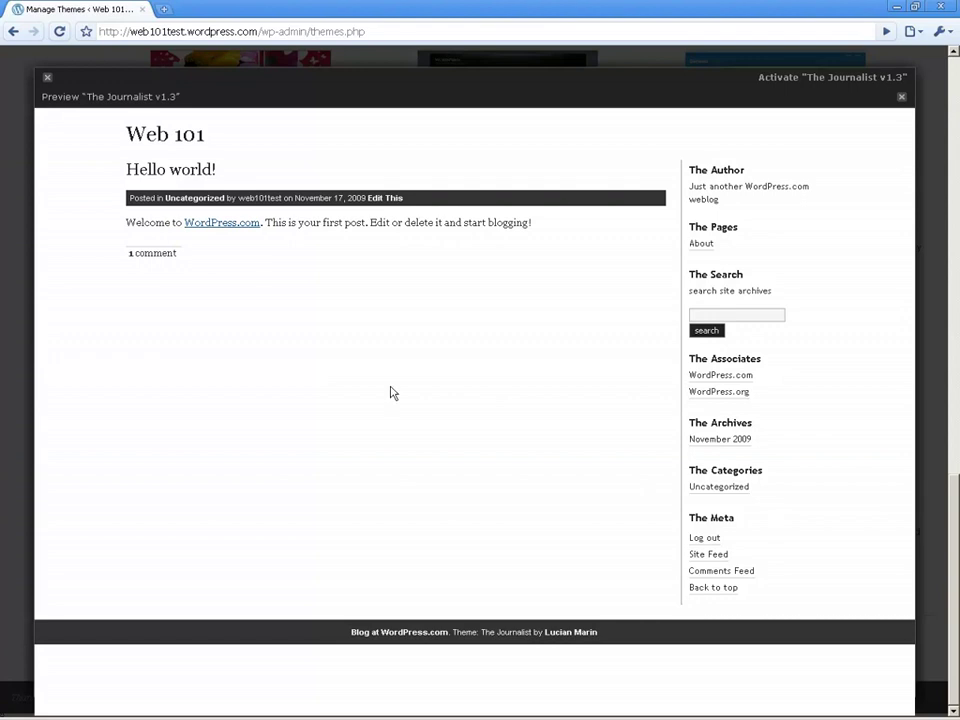
# Step: Close The Journalist v1.3 preview and scroll back up to Ambiru in the Manage Themes list
pyautogui.click(46, 78)
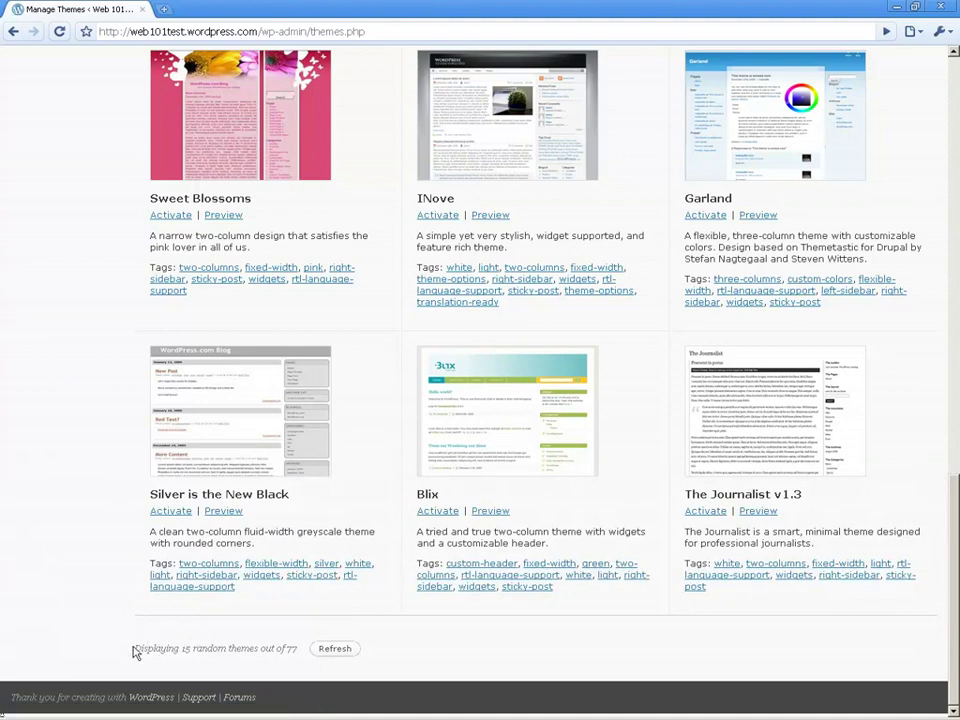
pyautogui.moveTo(134, 649); pyautogui.dragTo(300, 652)
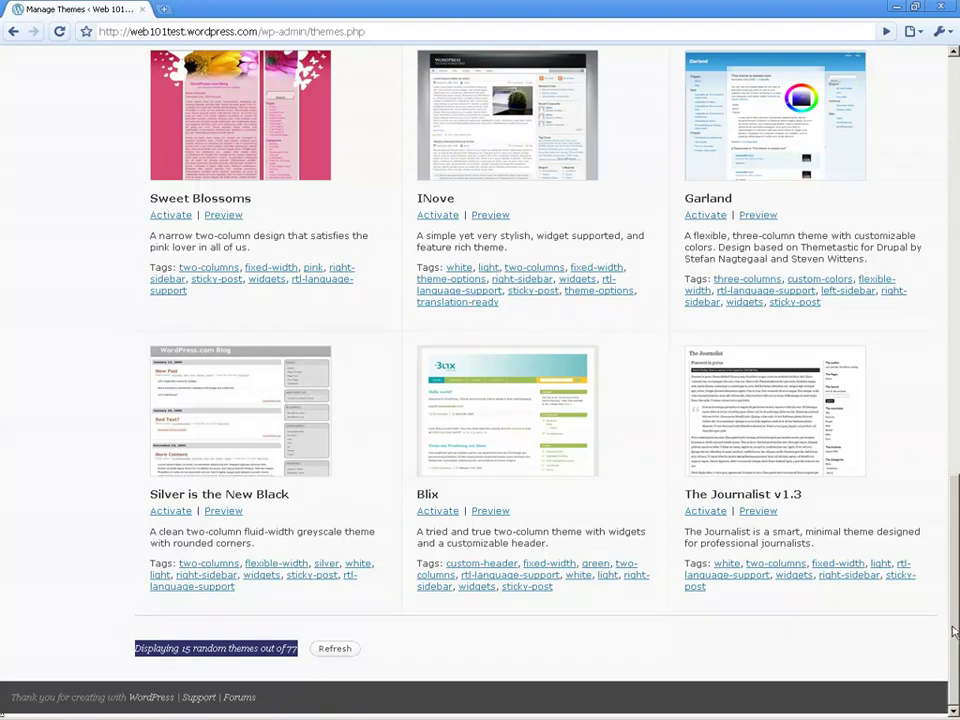
pyautogui.scroll(5, 848, 489)
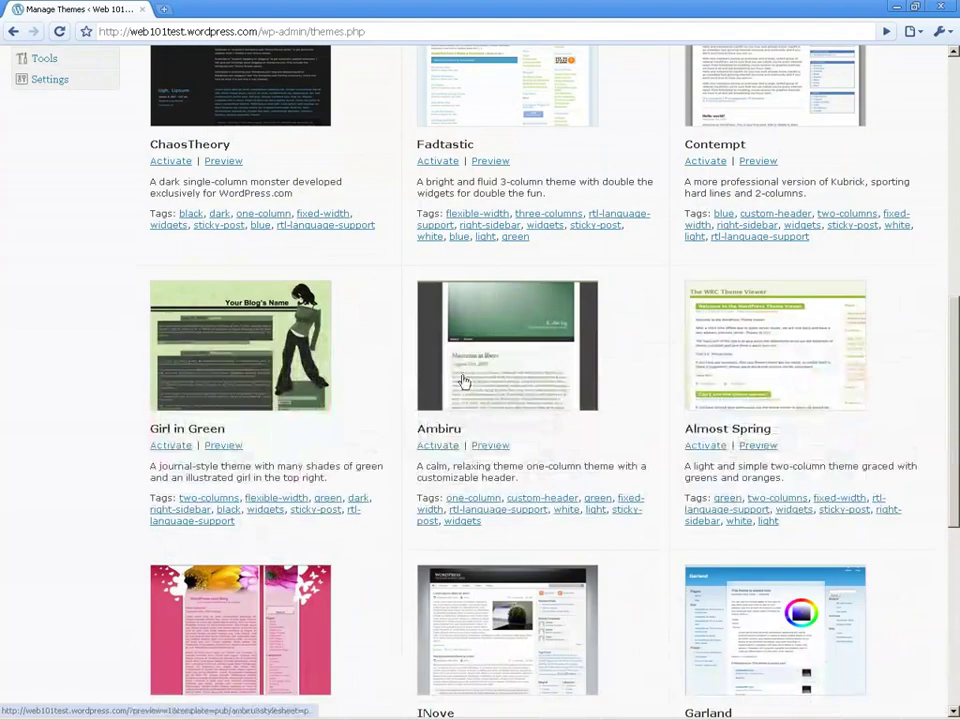
# Step: Activate Ambiru, then open its Custom Header page and choose a header image file to upload
pyautogui.click(450, 445)
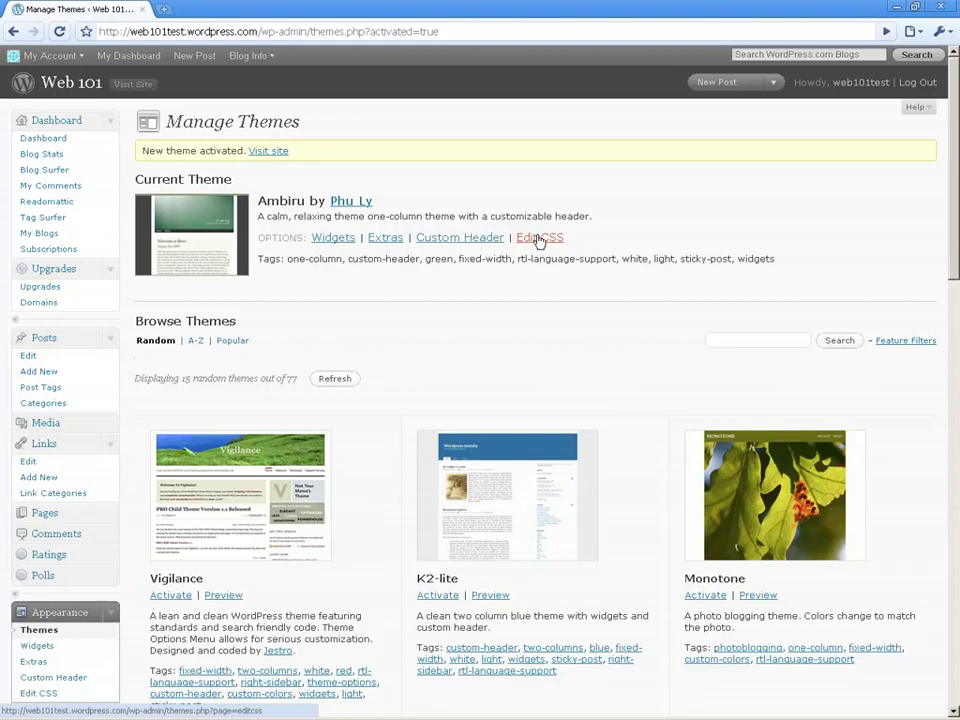
pyautogui.scroll(-1, 536, 300)
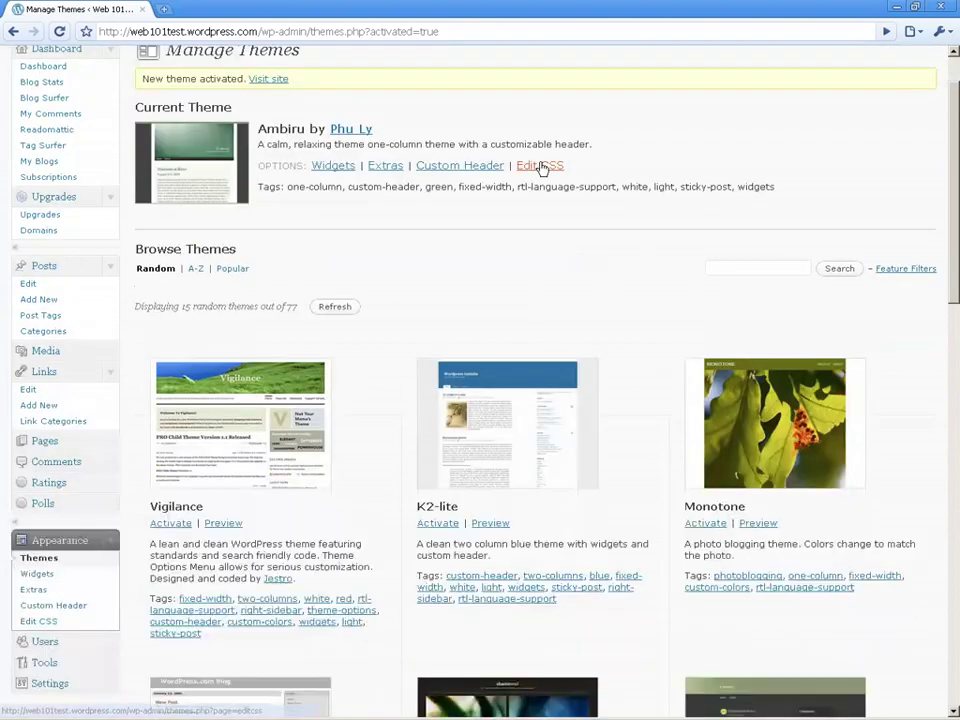
pyautogui.click(450, 167)
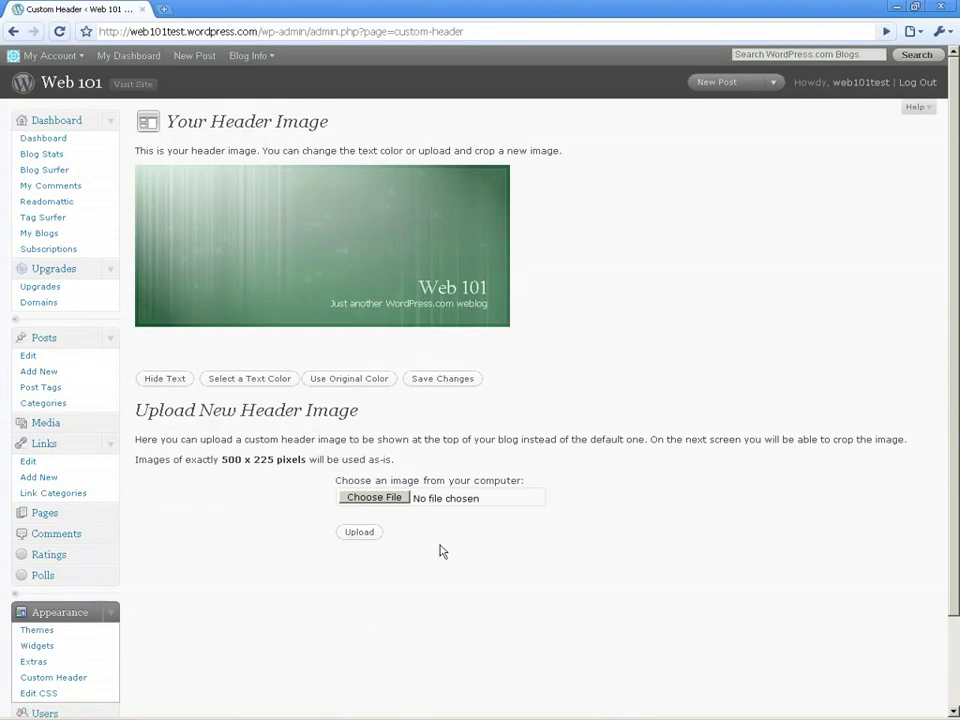
pyautogui.click(391, 499)
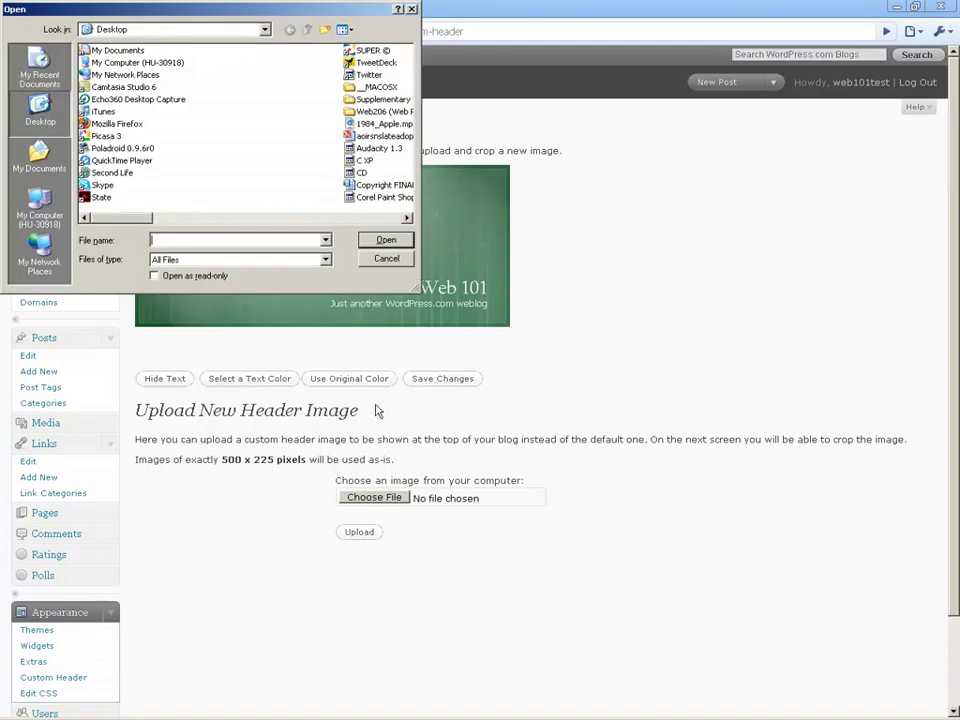
# Step: Switch the file picker to thumbnail view and enlarge it to see more files
pyautogui.click(344, 30)
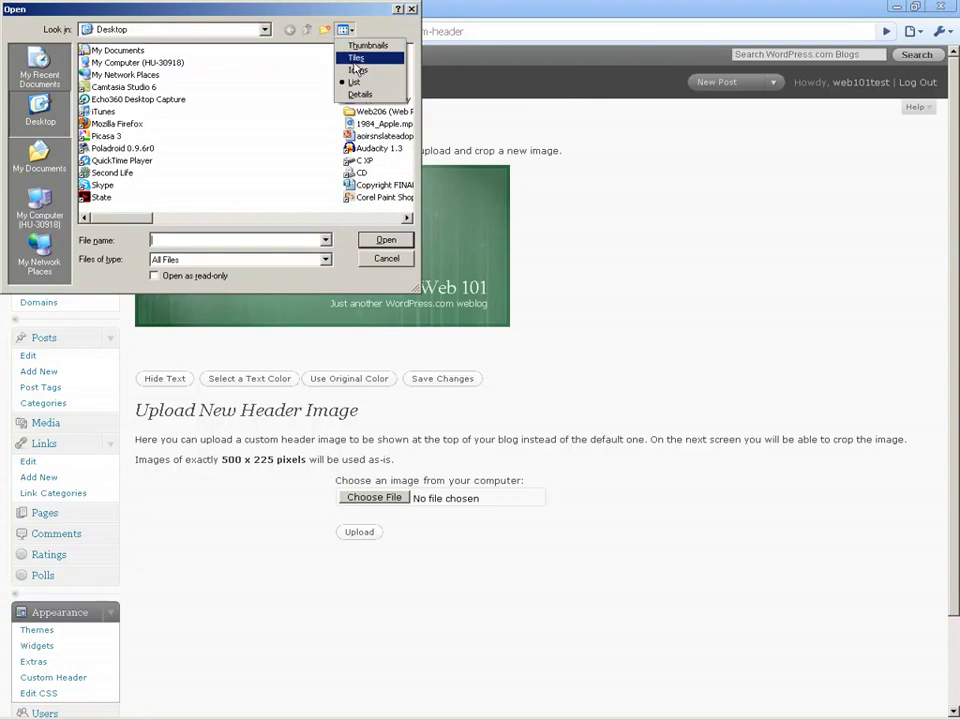
pyautogui.click(358, 47)
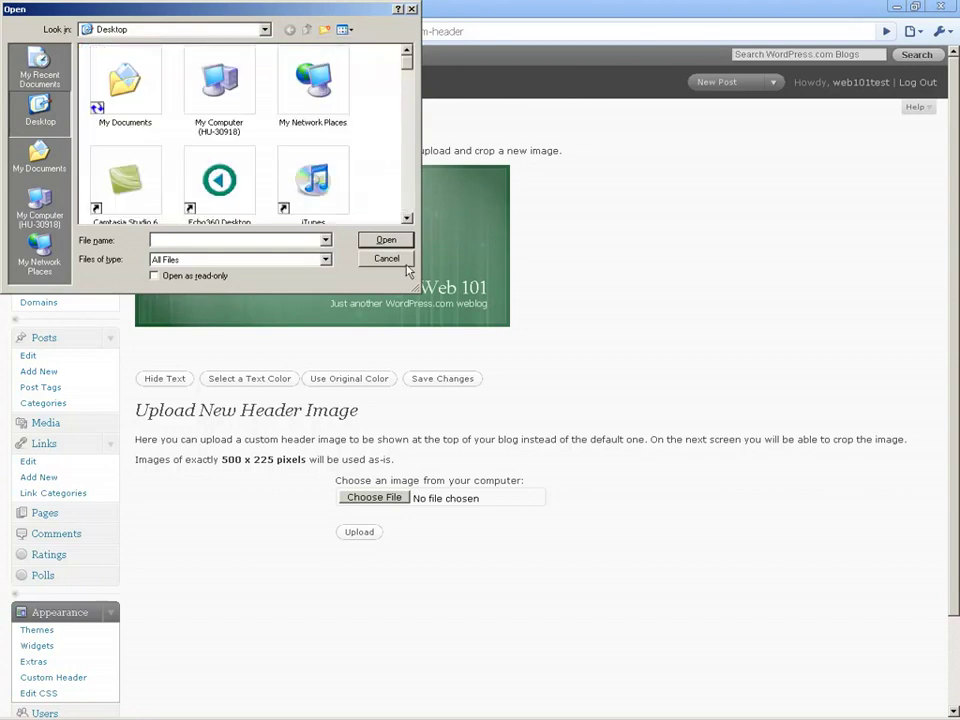
pyautogui.moveTo(414, 287); pyautogui.dragTo(777, 535)
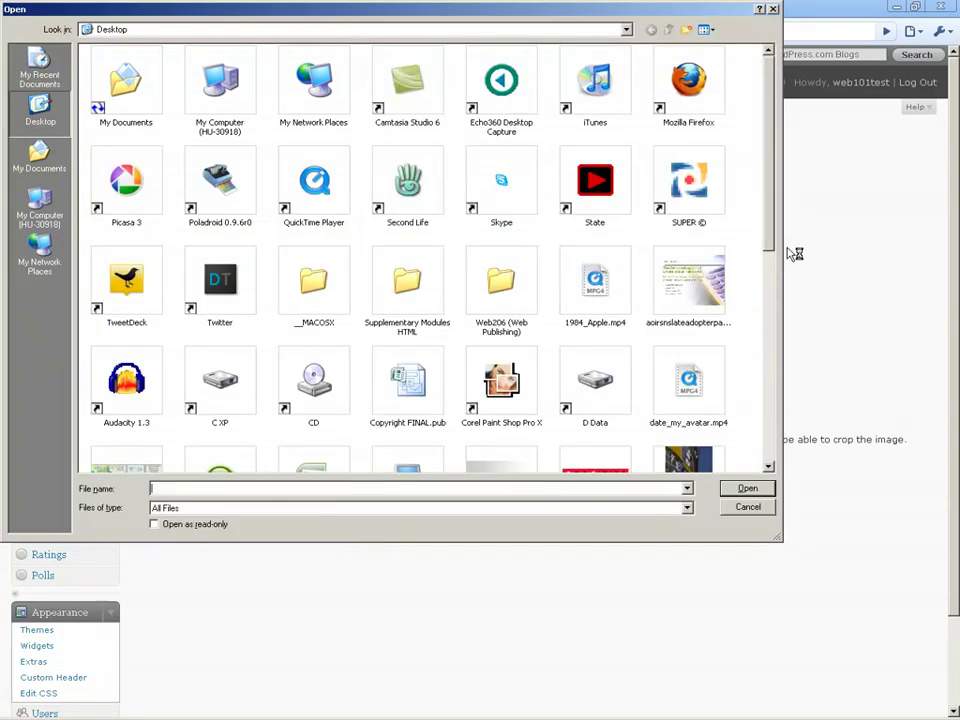
pyautogui.scroll(-1, 767, 279)
pyautogui.moveTo(769, 283); pyautogui.dragTo(772, 408)
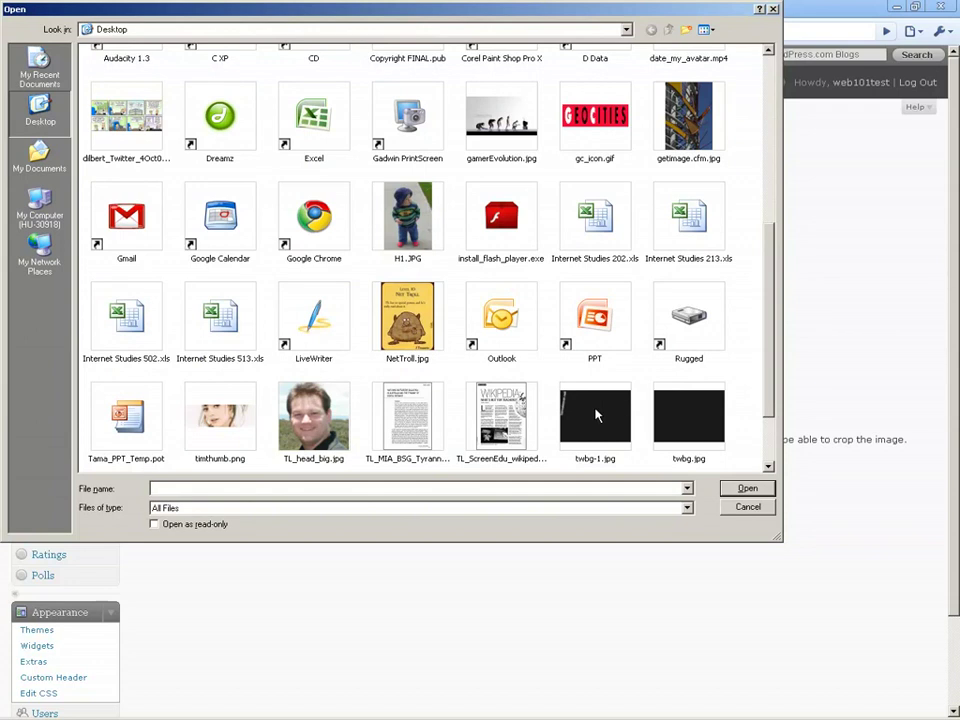
# Step: Select the SUBMIT ON TIME crab JPG from My Documents as the file to upload
pyautogui.click(36, 156)
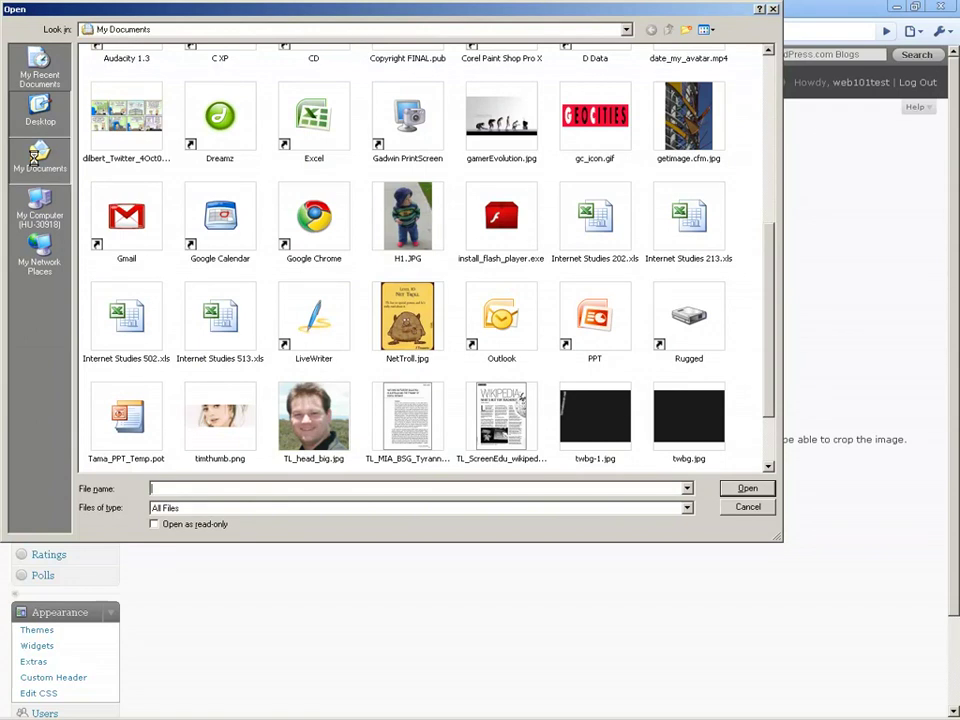
pyautogui.click(766, 453)
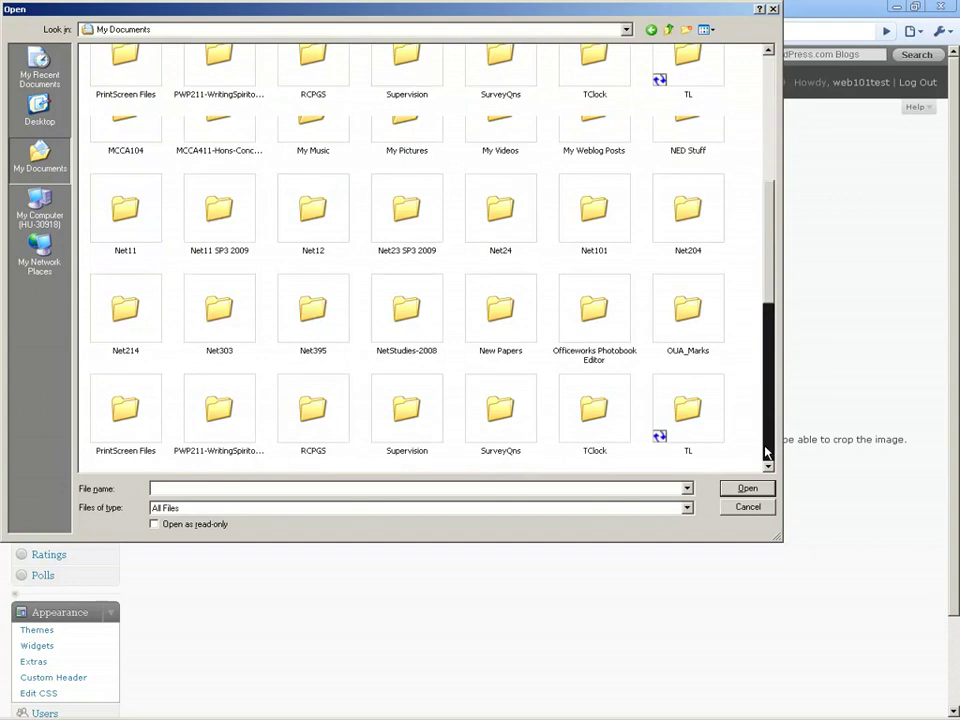
pyautogui.click(767, 453)
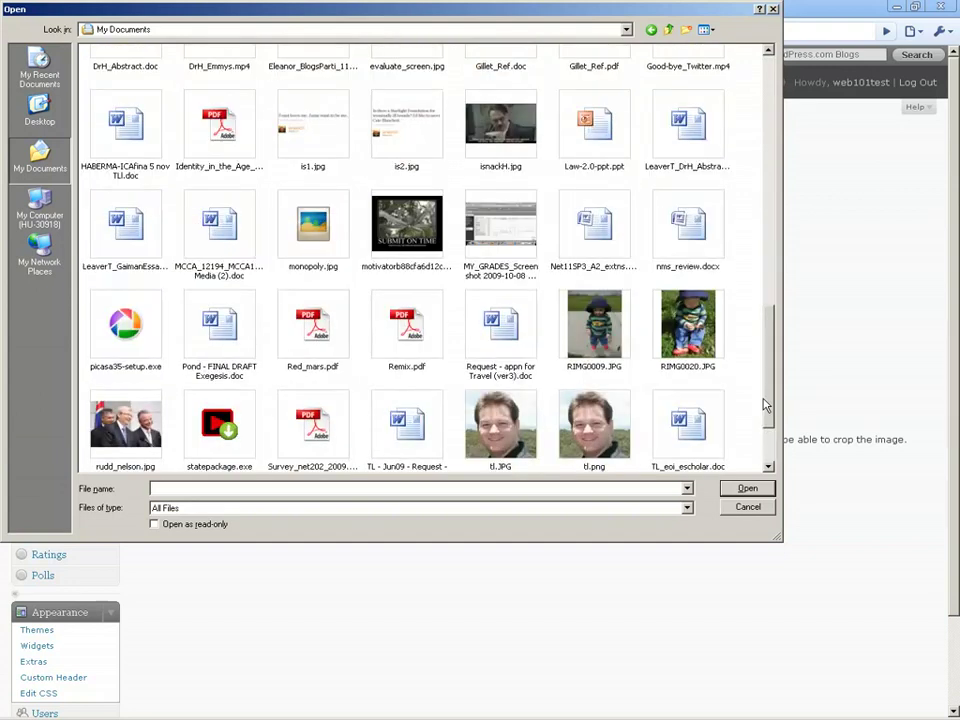
pyautogui.click(406, 225)
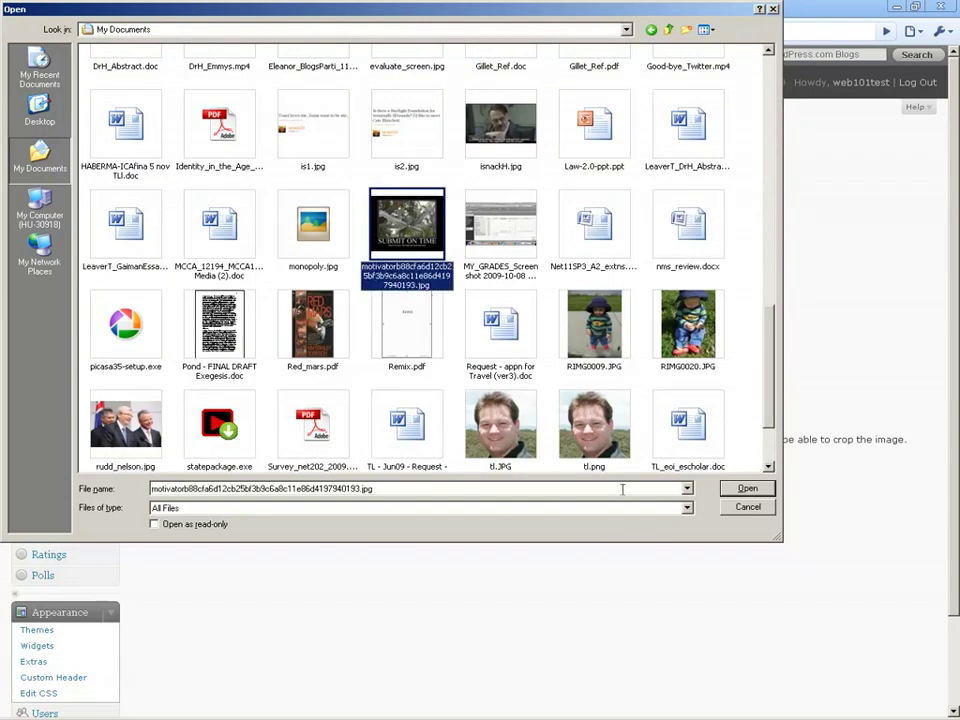
pyautogui.click(748, 488)
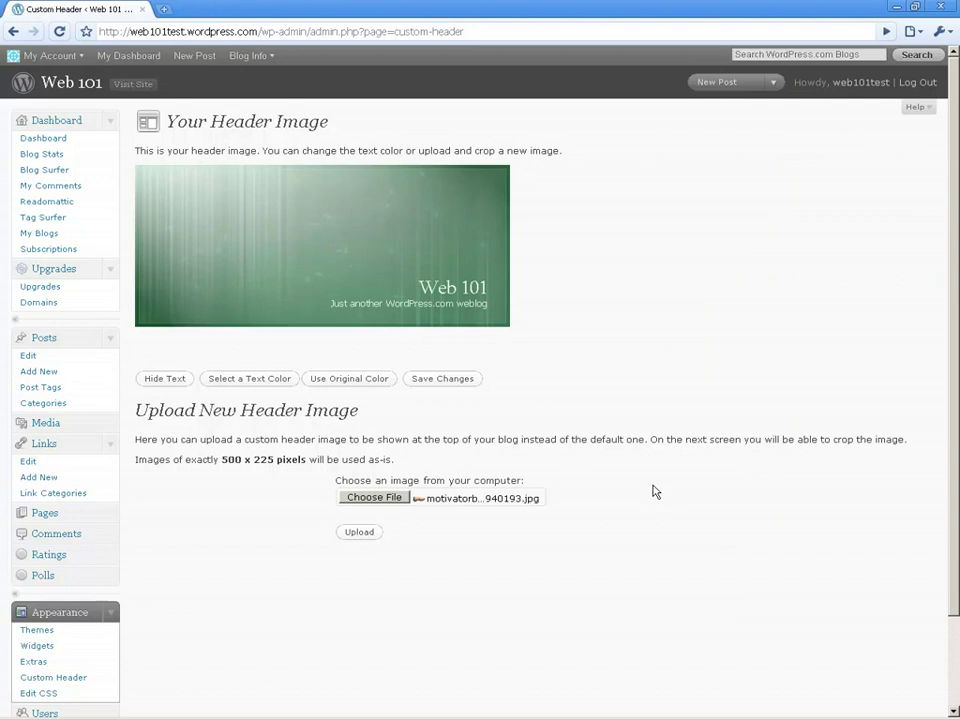
# Step: Upload the crab image, fit the crop box around the crab's body, and apply Crop Header
pyautogui.click(369, 534)
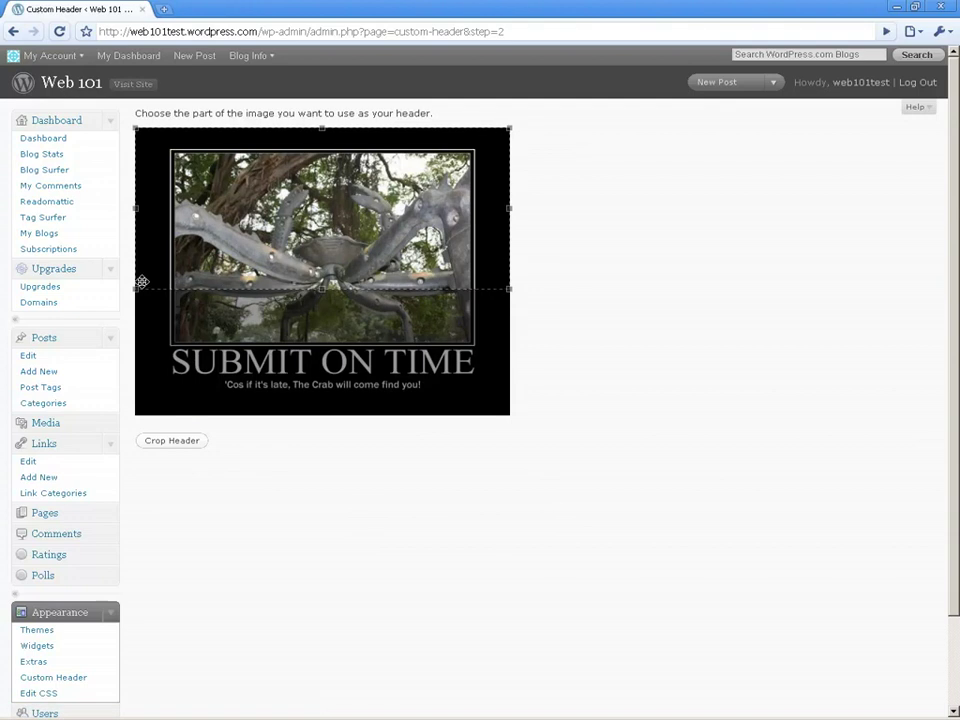
pyautogui.moveTo(137, 289); pyautogui.dragTo(440, 244)
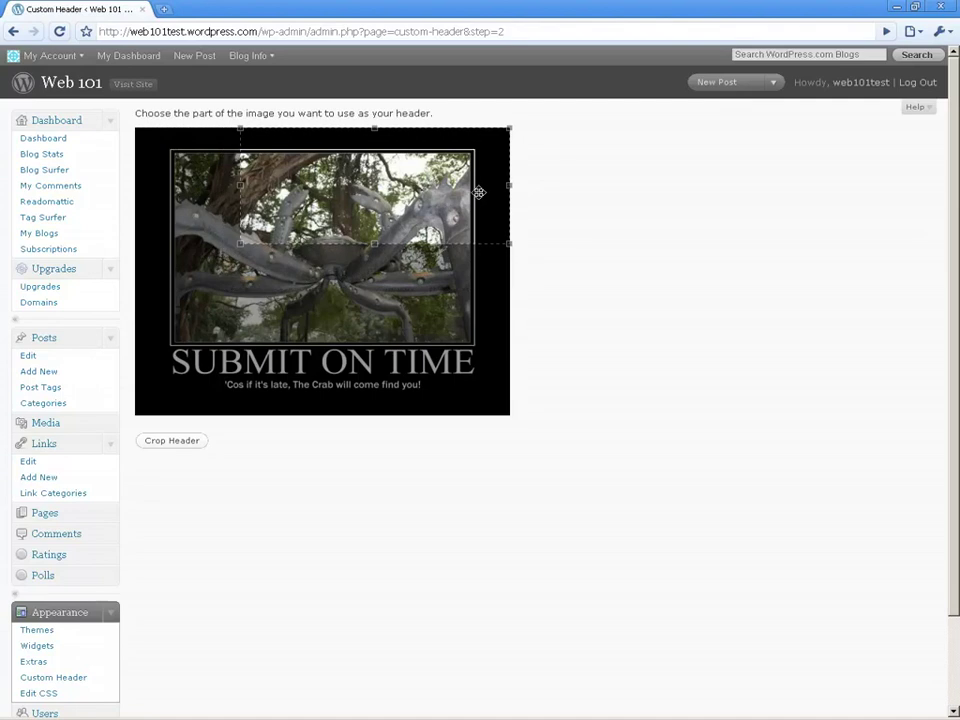
pyautogui.moveTo(477, 195); pyautogui.dragTo(411, 214)
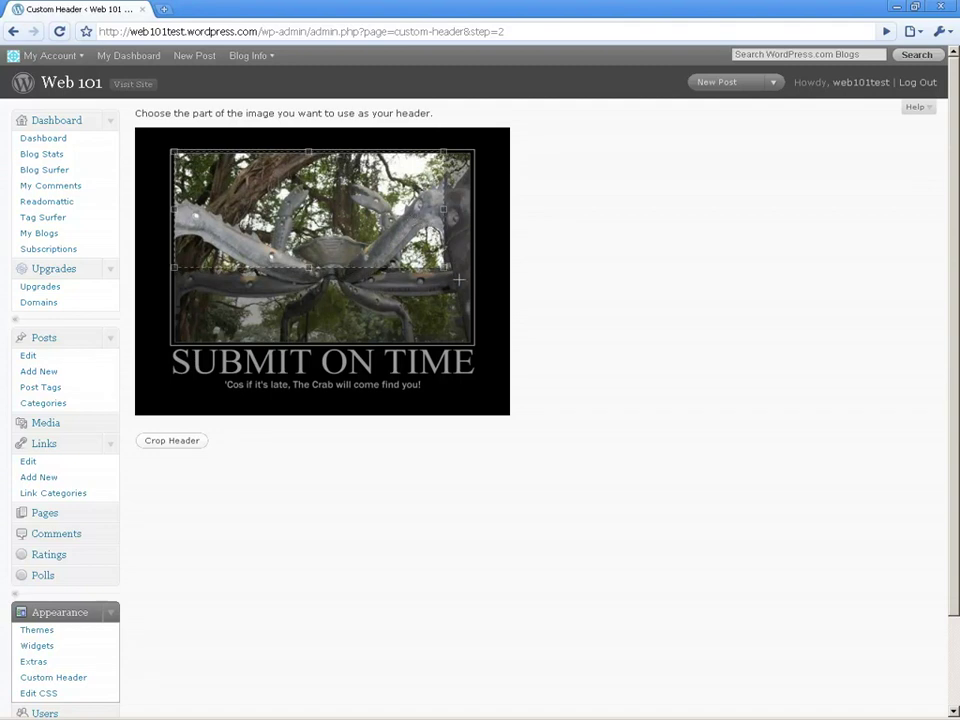
pyautogui.moveTo(444, 268); pyautogui.dragTo(456, 274)
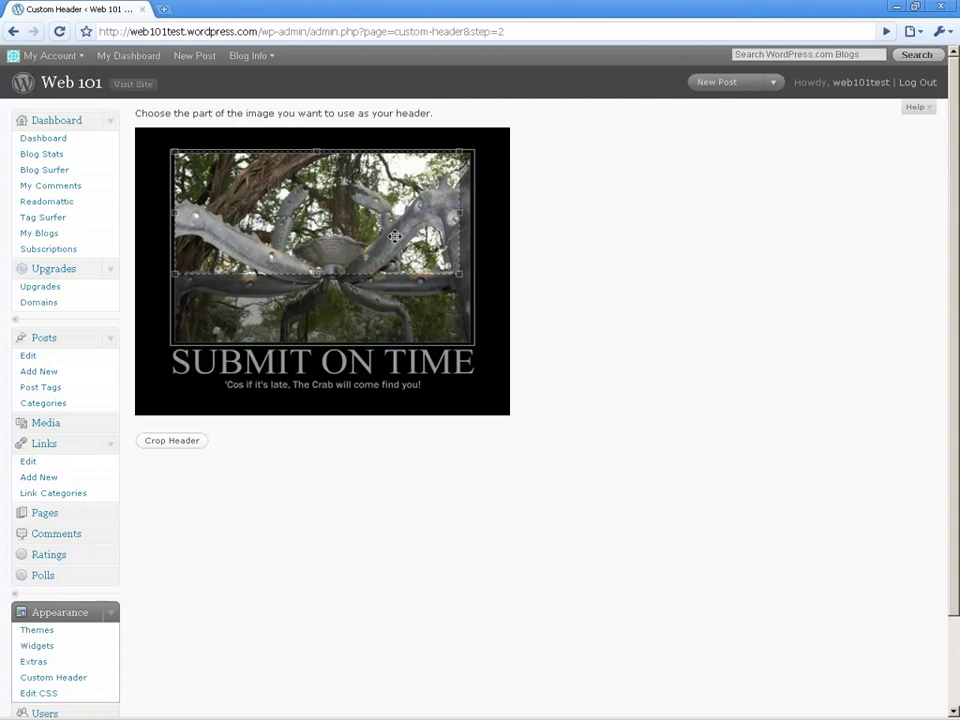
pyautogui.moveTo(394, 226); pyautogui.dragTo(399, 248)
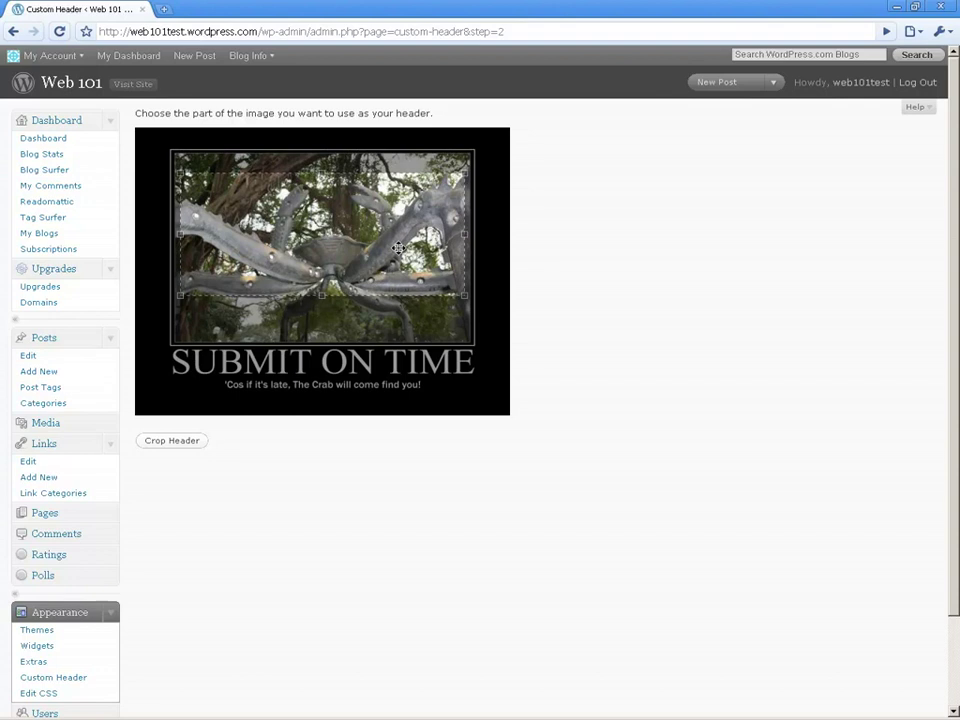
pyautogui.click(200, 447)
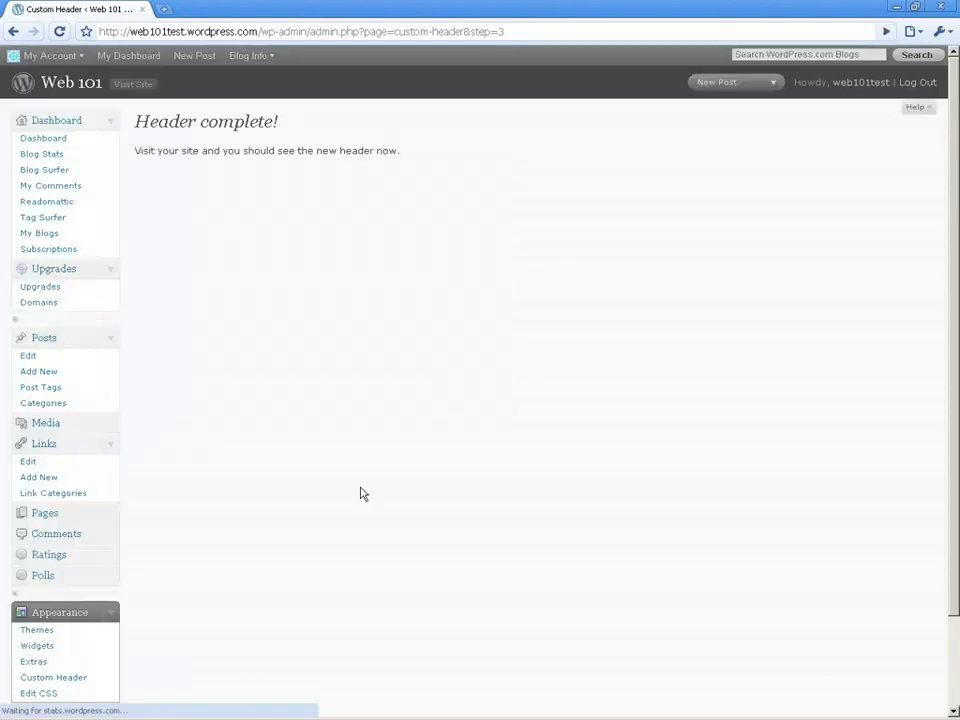
pyautogui.rightClick(127, 91)
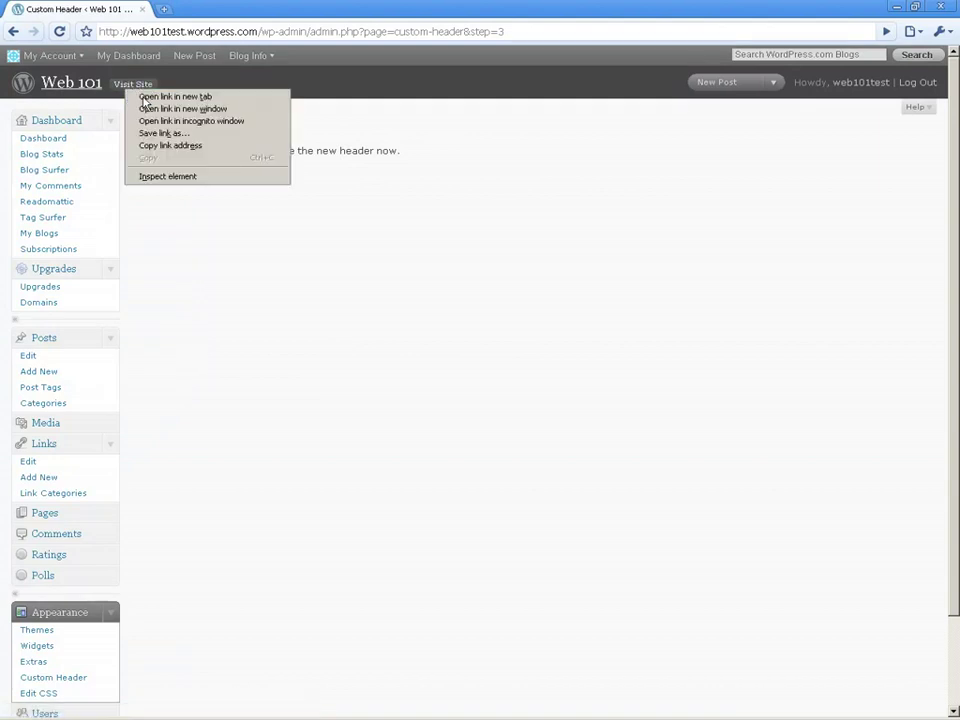
# Step: Open the live blog in a new tab to check the crab header, close it, and end recording
pyautogui.click(150, 96)
pyautogui.click(202, 10)
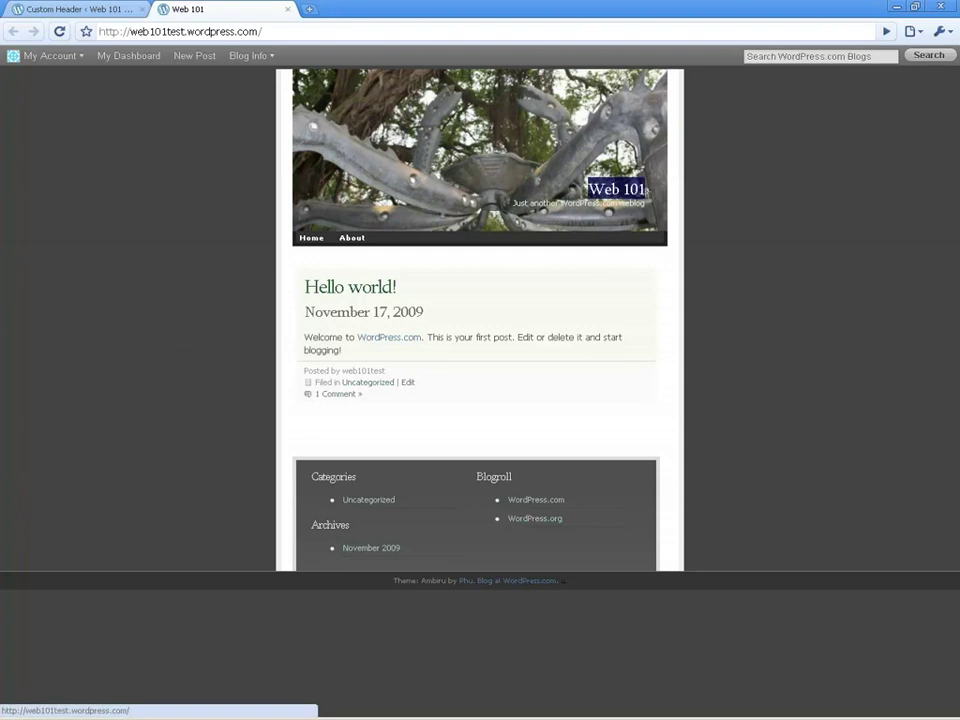
pyautogui.click(704, 213)
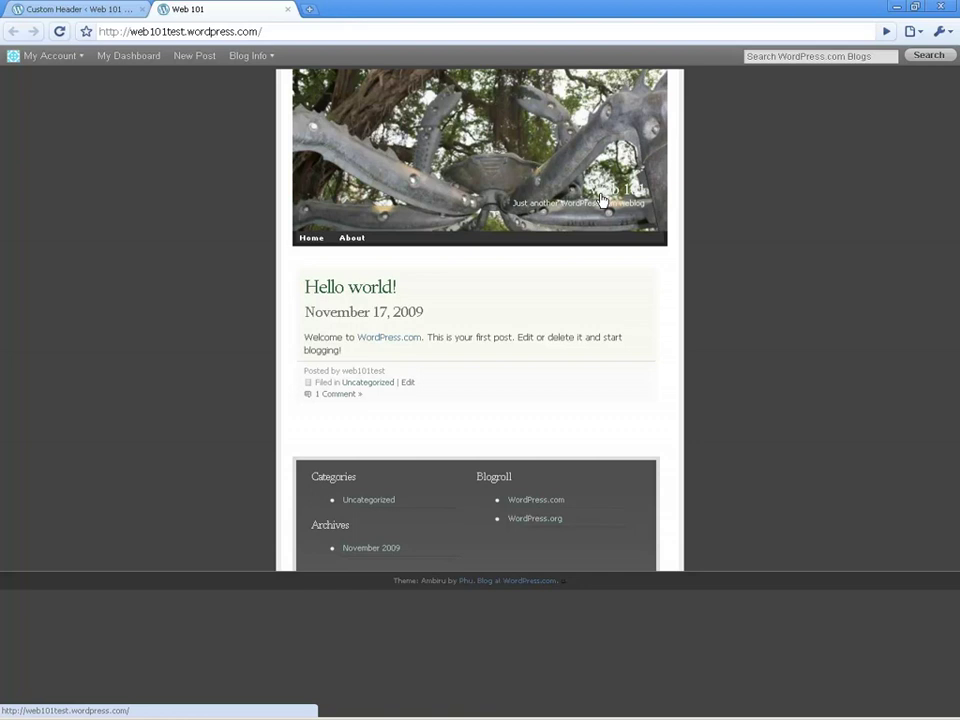
pyautogui.click(288, 10)
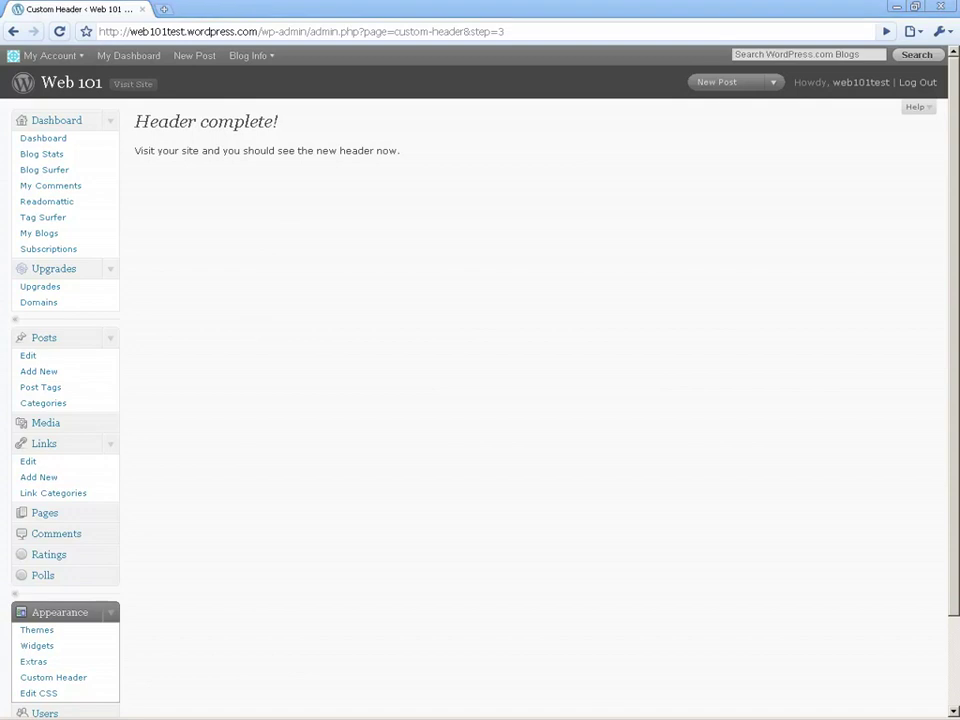
pyautogui.click(888, 664)
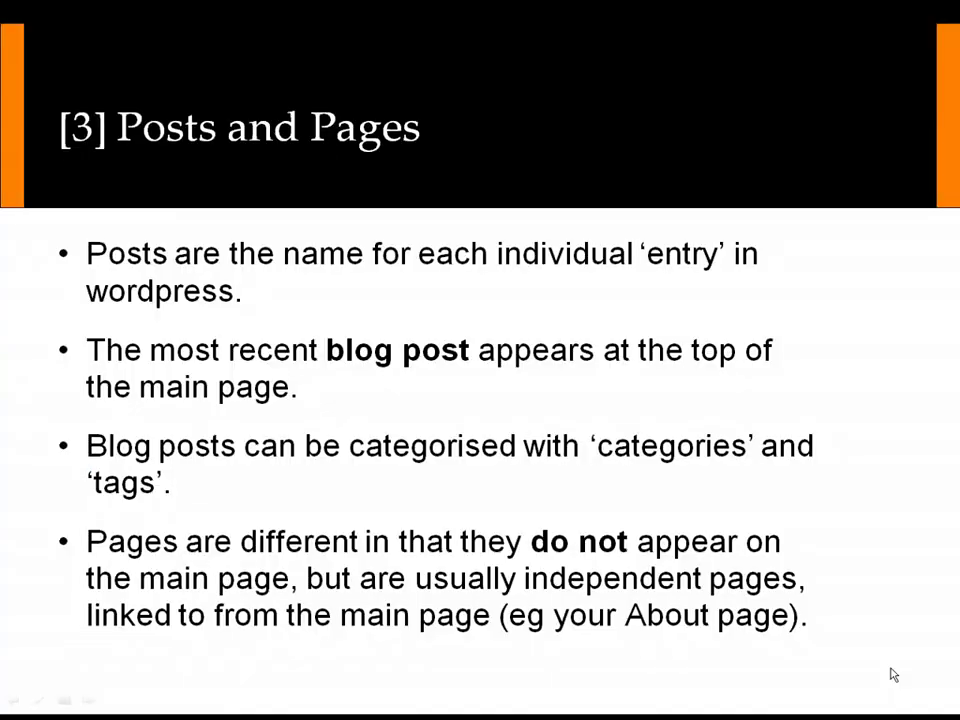
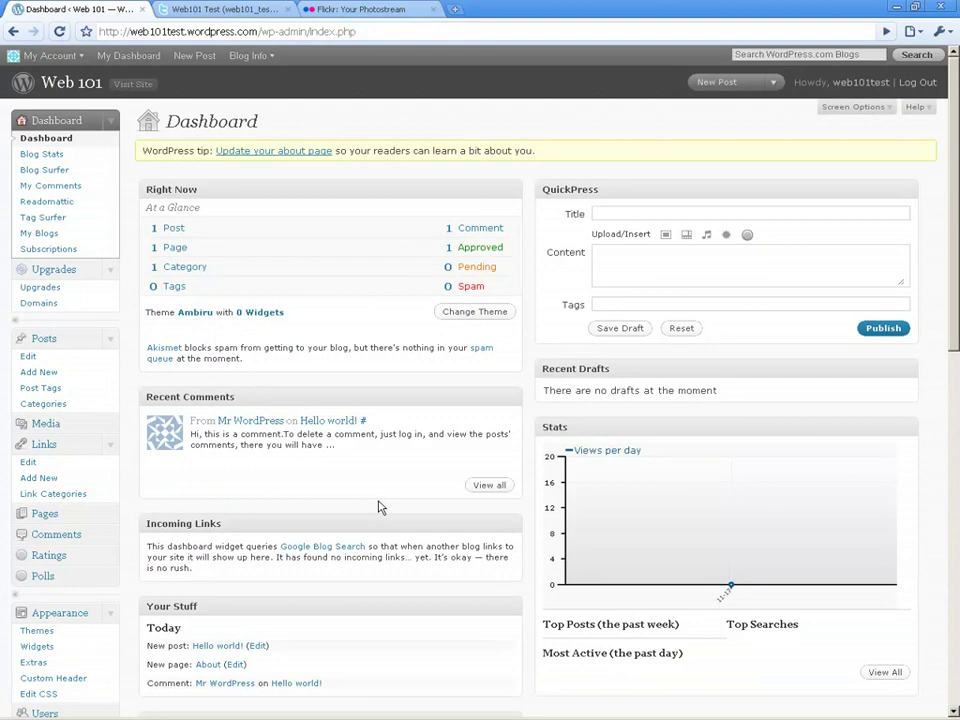
# Step: Start a blank new post for the Web 101 blog from the Posts menu
pyautogui.click(45, 340)
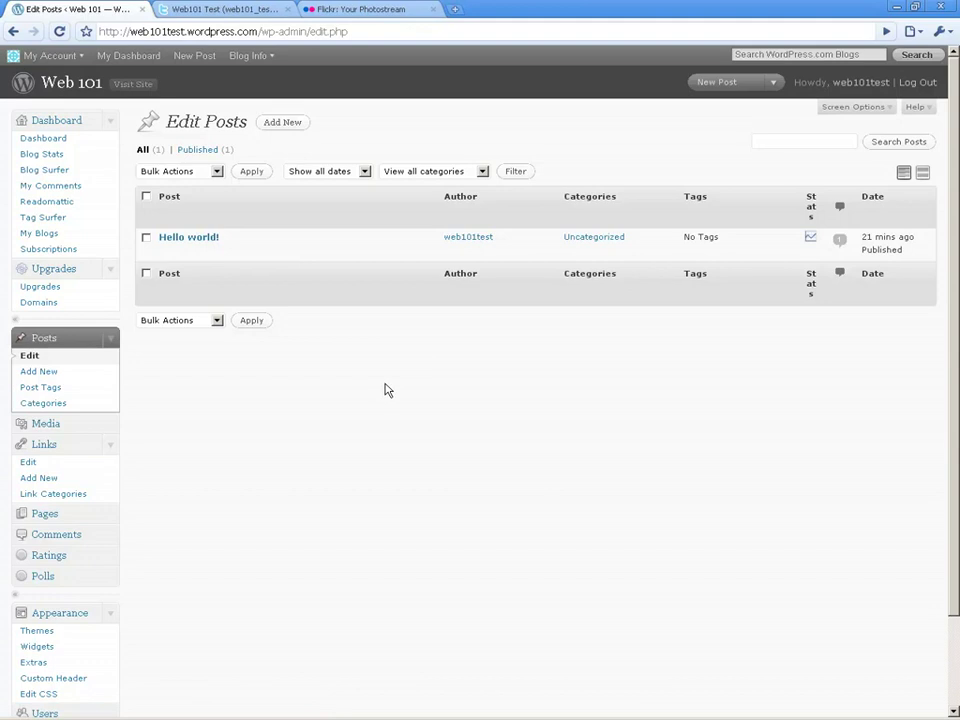
pyautogui.click(55, 371)
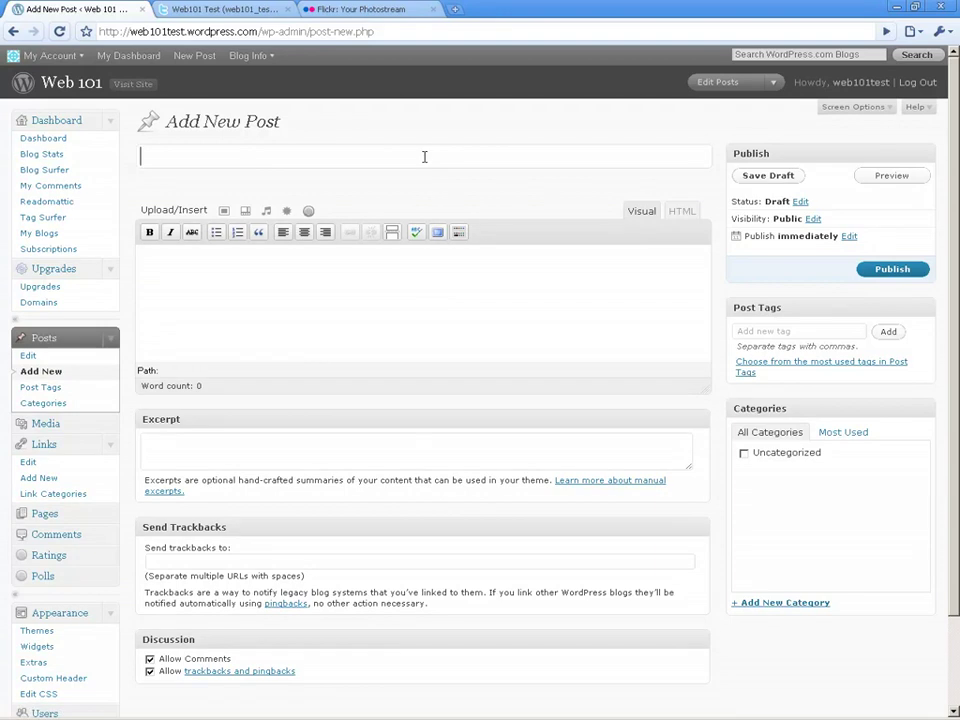
# Step: Enter the title 'Web 101 Demo Post' and begin the body 'This is very exciting, I'm writing…'
pyautogui.write('Web 101 Demo')
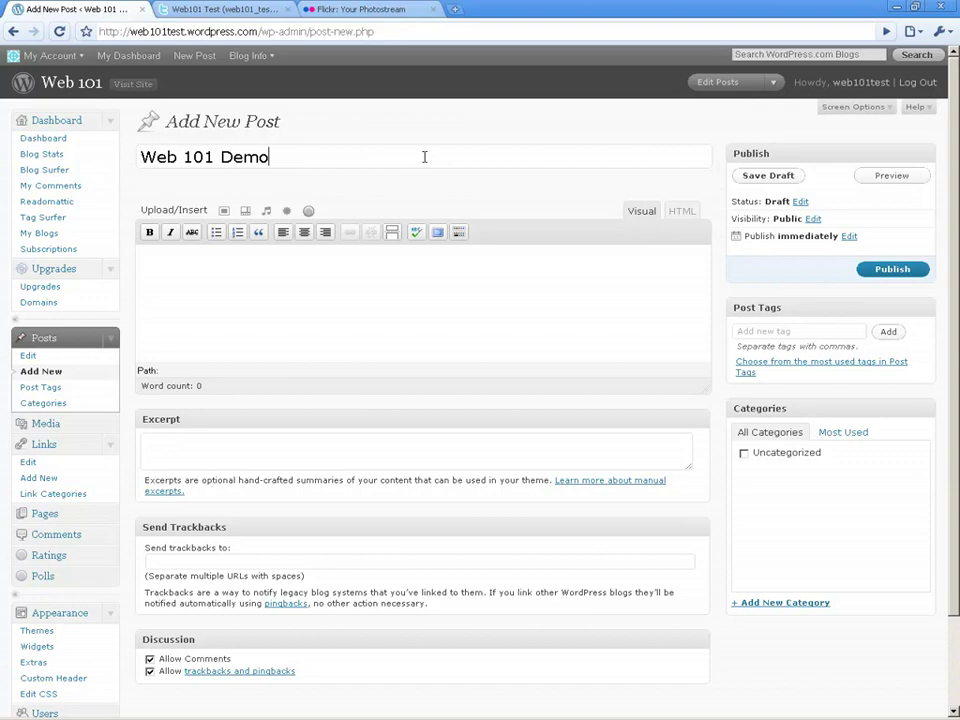
pyautogui.write(' PostThis is')
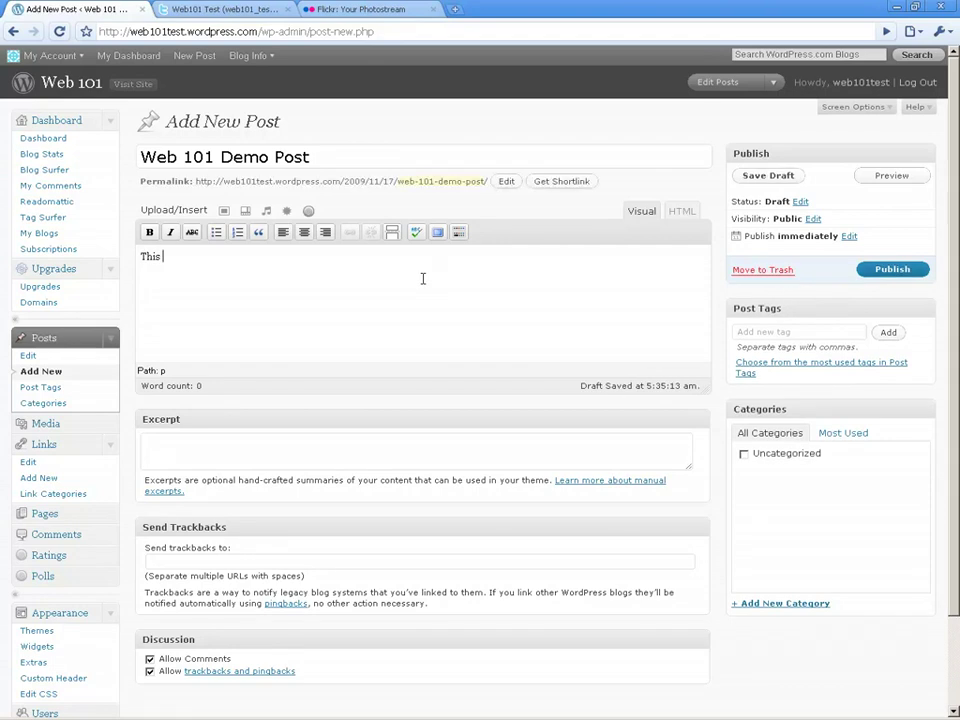
pyautogui.write(" very exciting. I'm wir")
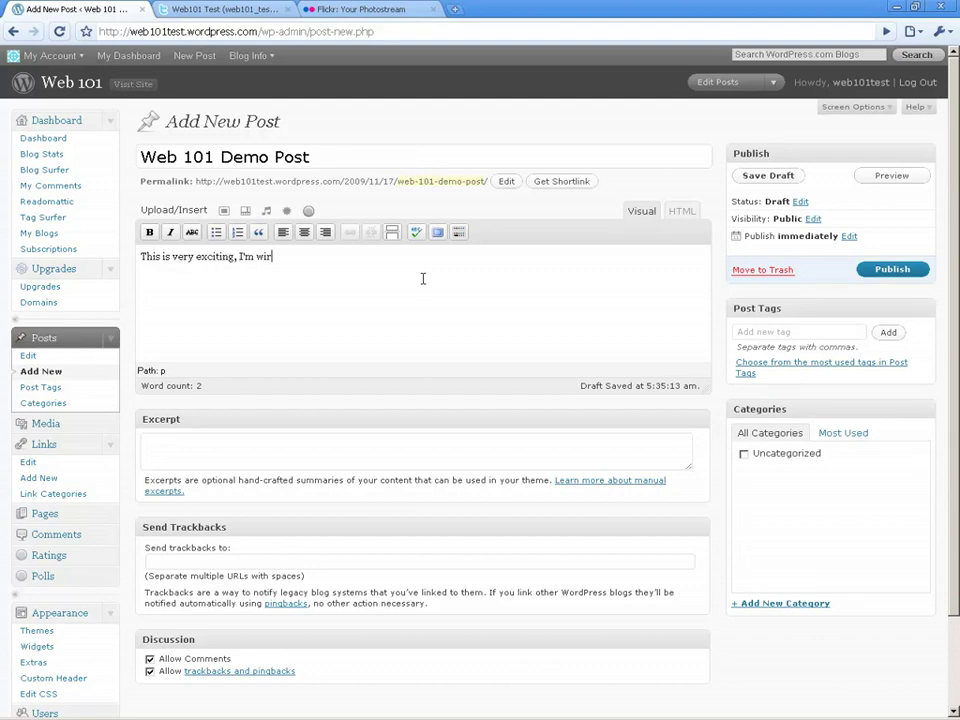
pyautogui.write('in')
pyautogui.write('riting a blog post! :)')
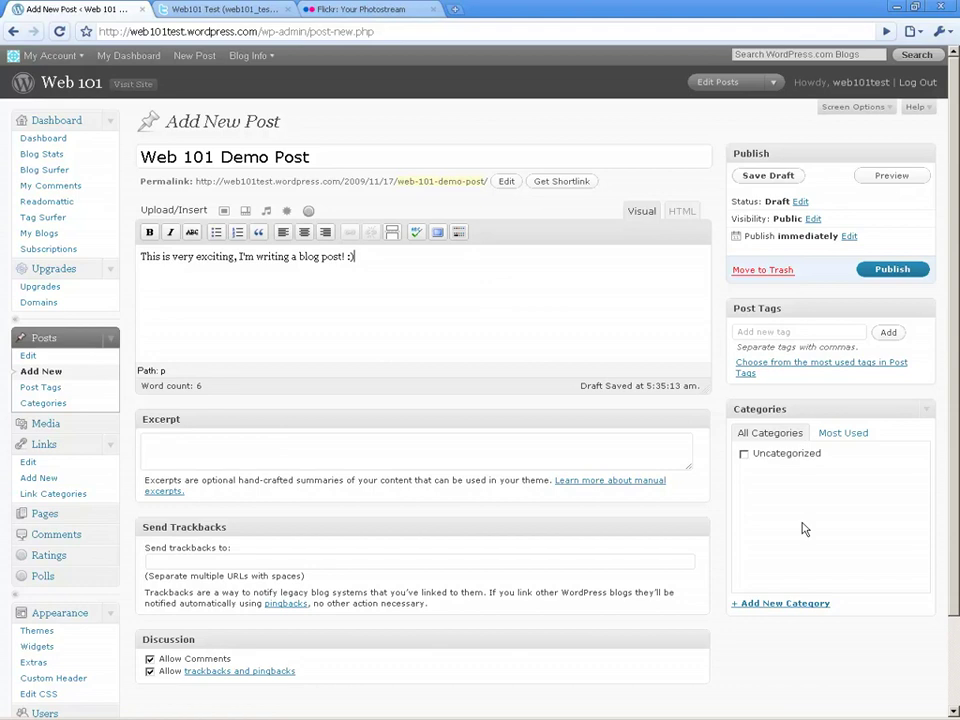
# Step: Create a new 'Demo' category for the post, then publish it
pyautogui.click(786, 605)
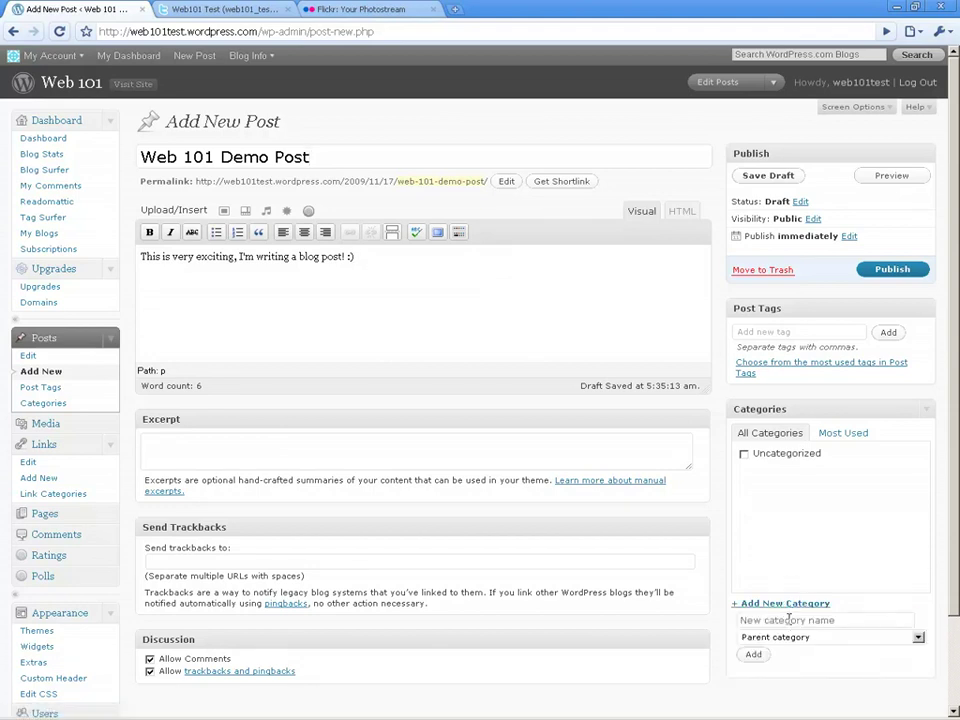
pyautogui.click(799, 620)
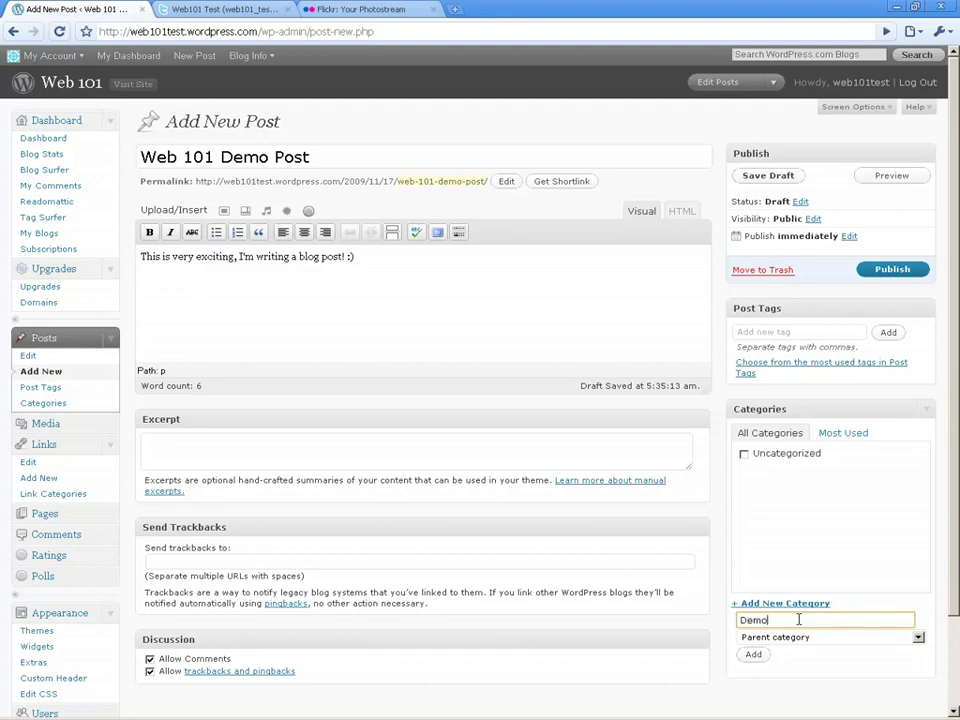
pyautogui.click(752, 655)
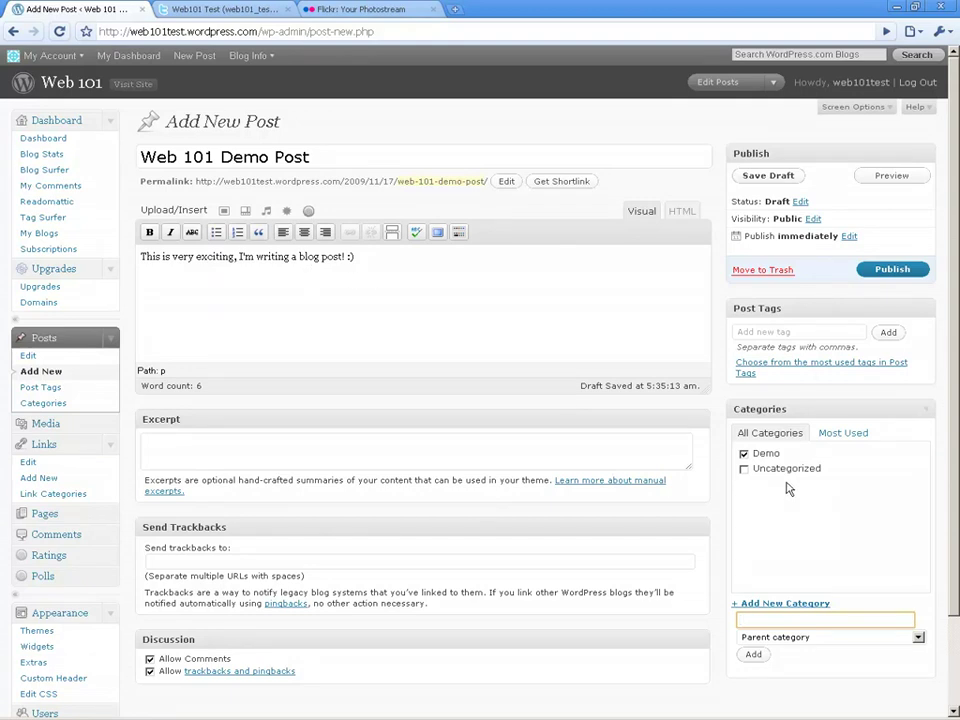
pyautogui.click(892, 269)
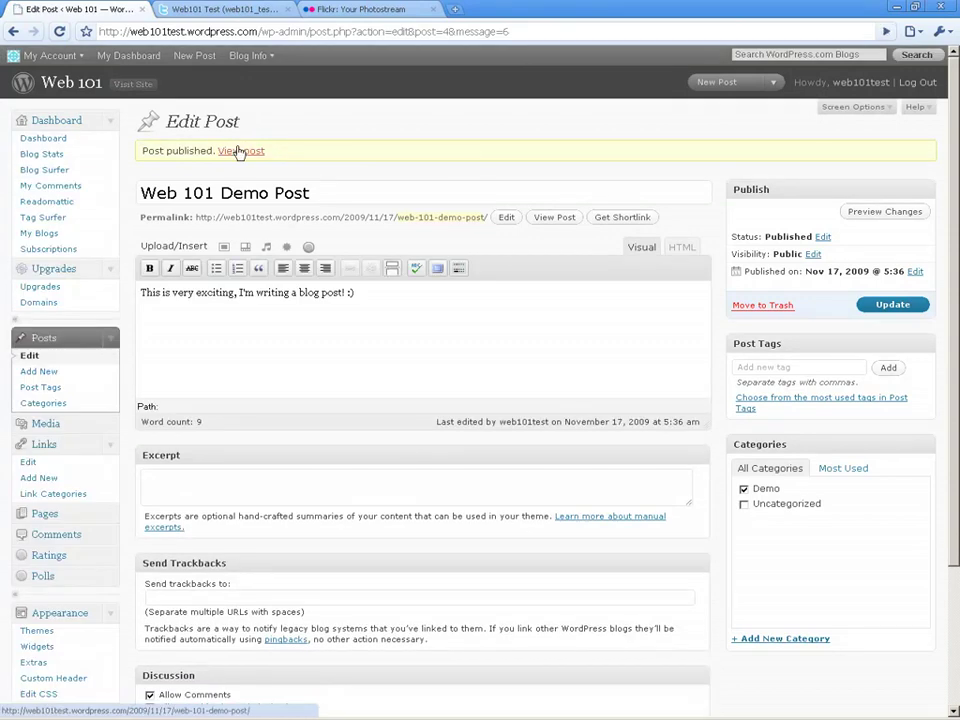
# Step: Open the published Web 101 Demo Post in a new tab to view it live
pyautogui.rightClick(239, 152)
pyautogui.click(290, 157)
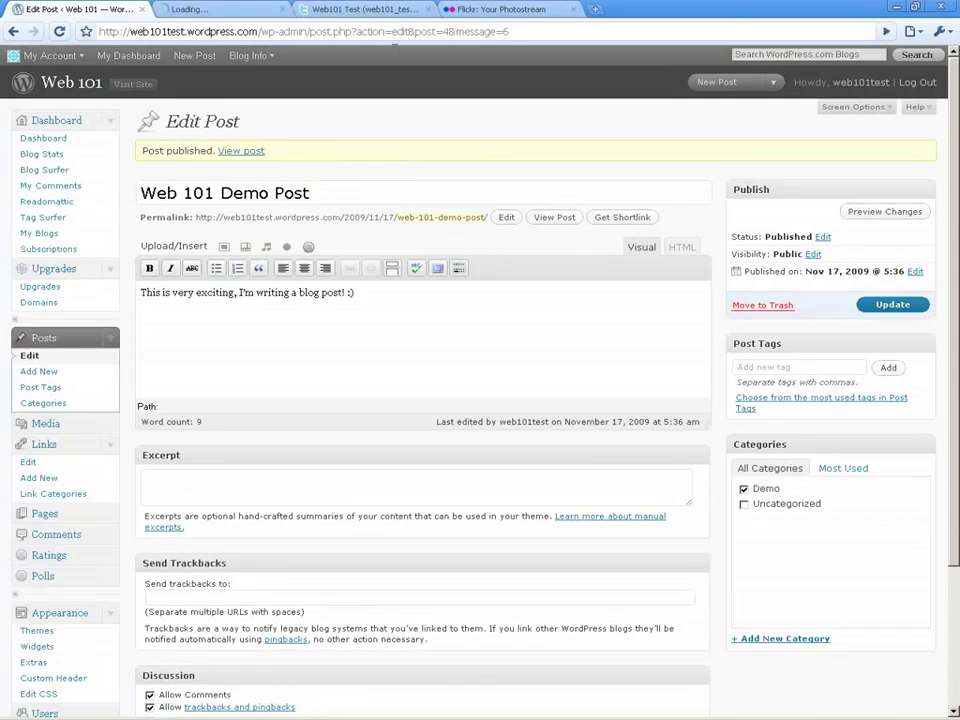
pyautogui.click(230, 10)
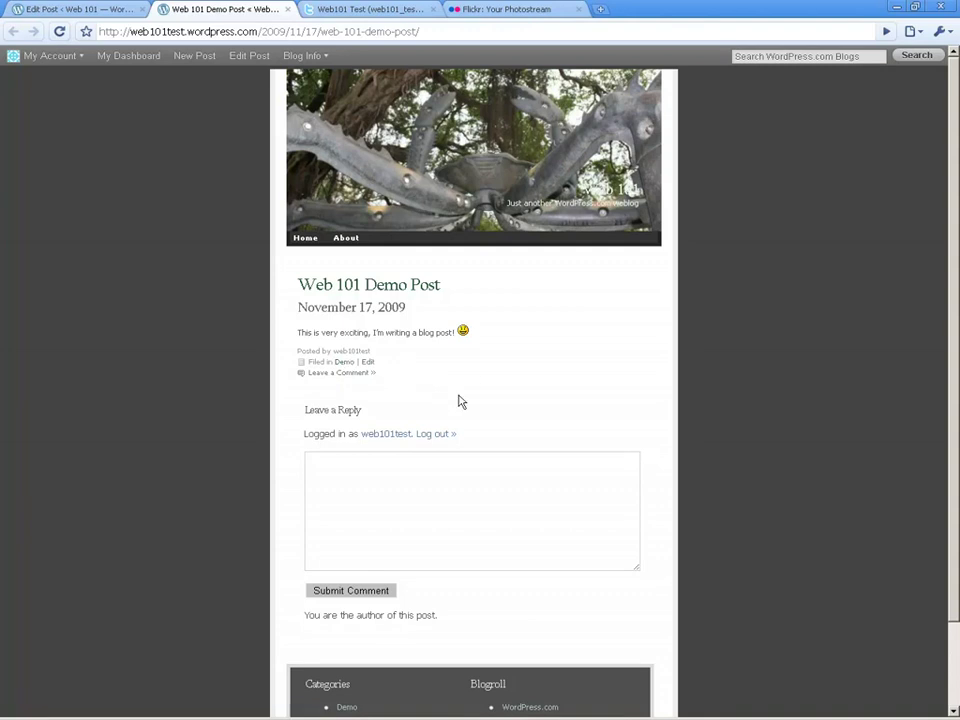
# Step: Check the blog home page, then return to the post's Edit Post screen
pyautogui.click(306, 241)
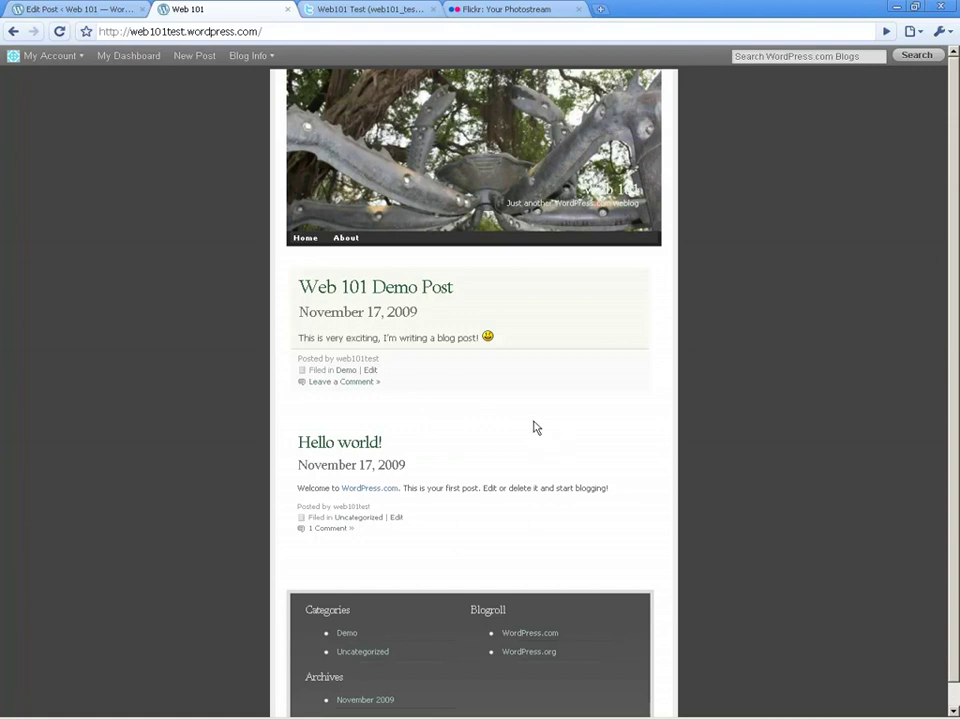
pyautogui.click(112, 12)
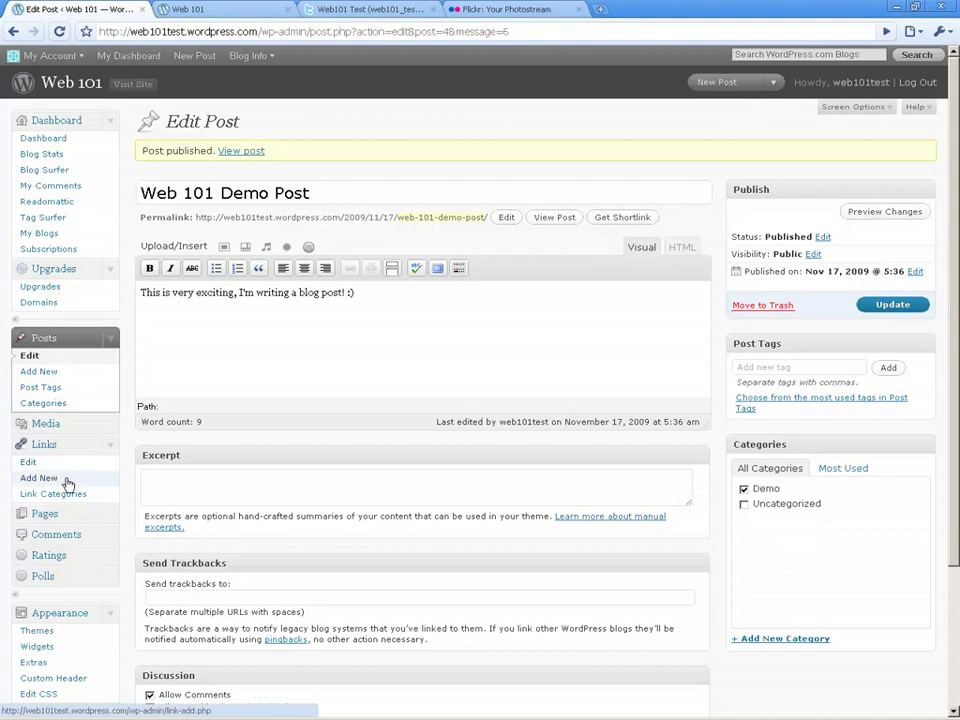
# Step: Create a page 'Exegesis' saying it explains, contextualises and justifies the choices behind this web presence
pyautogui.click(112, 516)
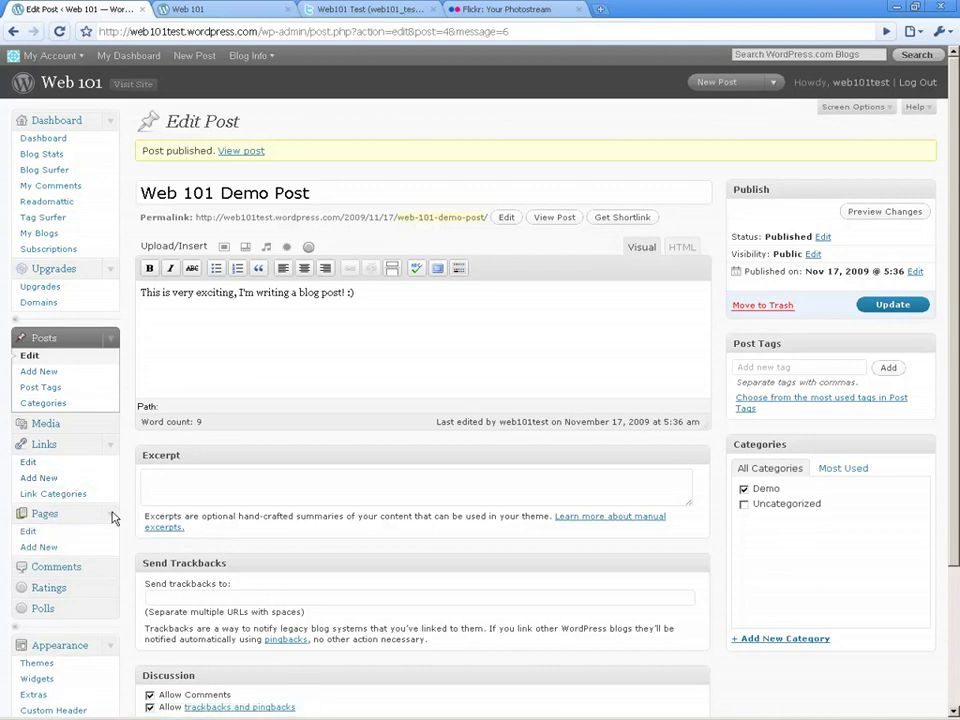
pyautogui.click(37, 548)
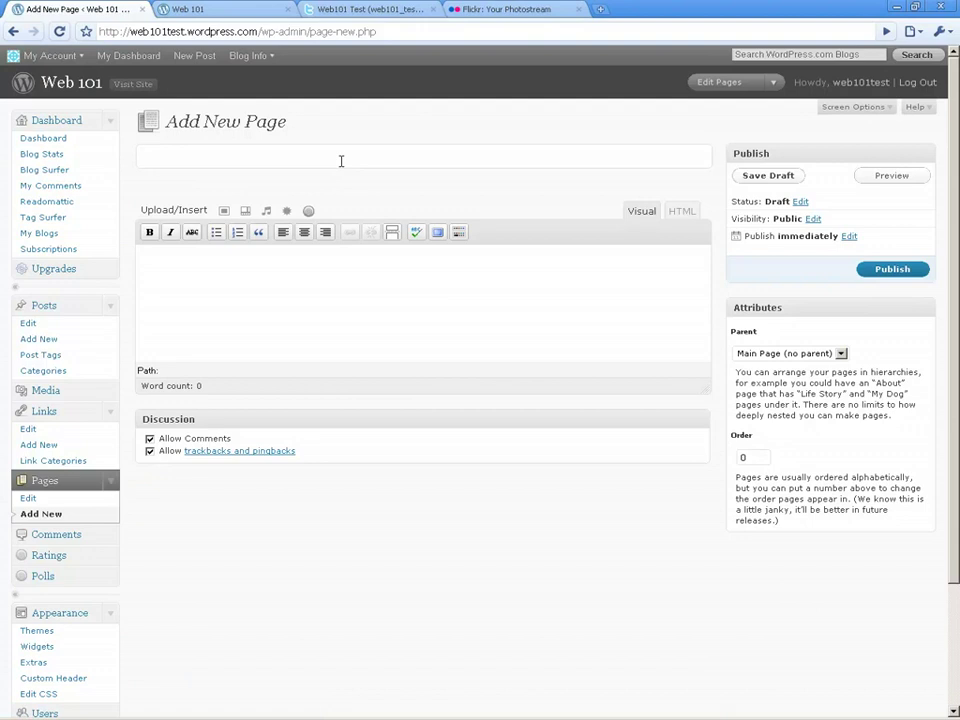
pyautogui.write('Exegesis')
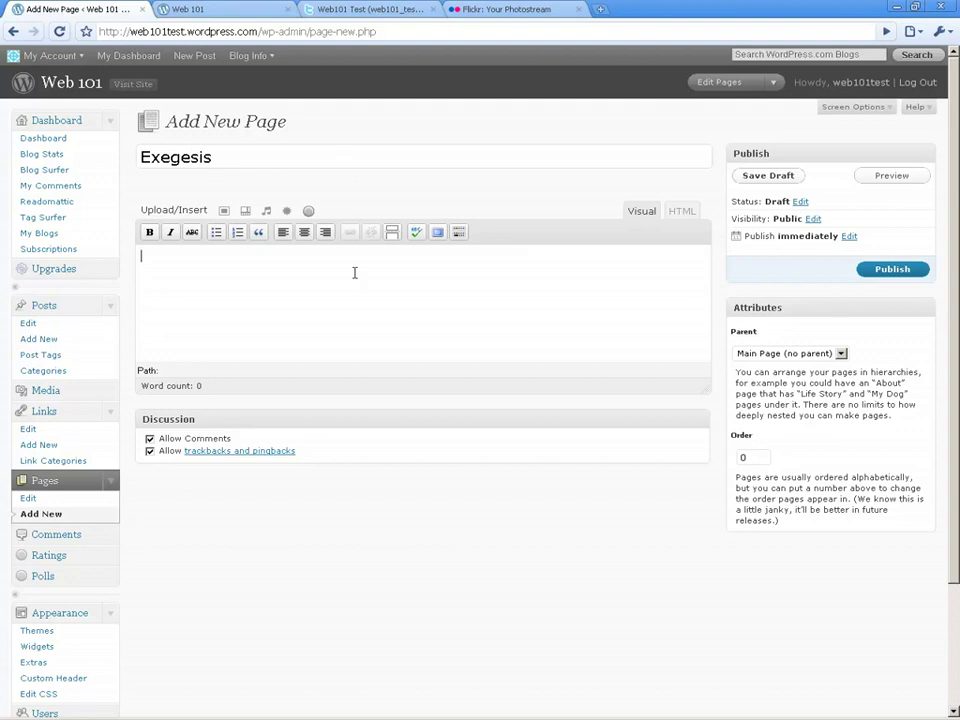
pyautogui.write('This is wh')
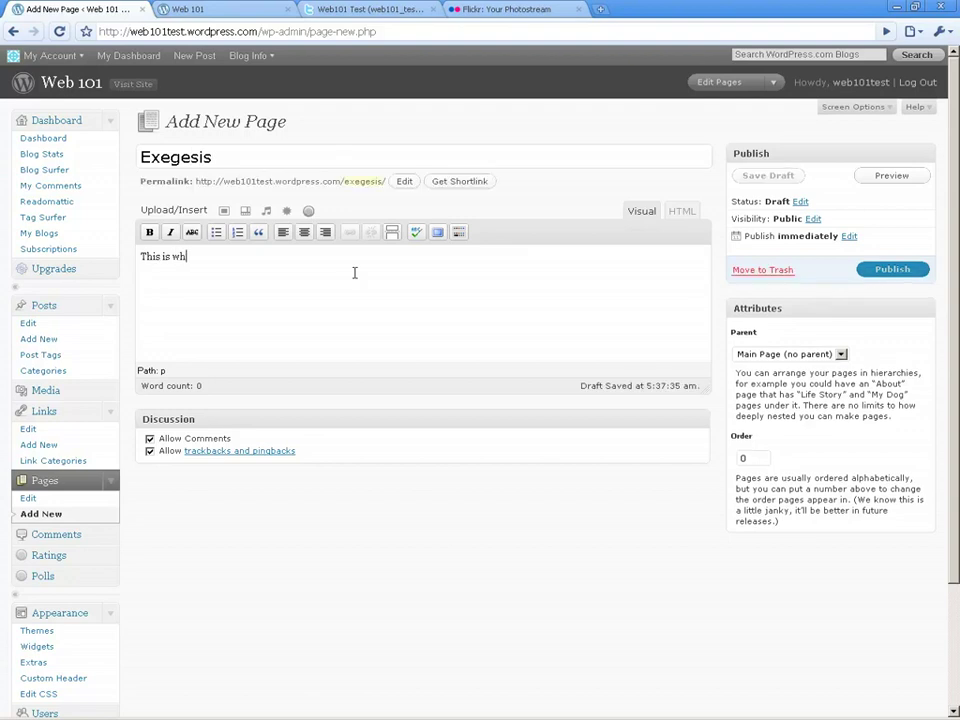
pyautogui.write('ere I expla')
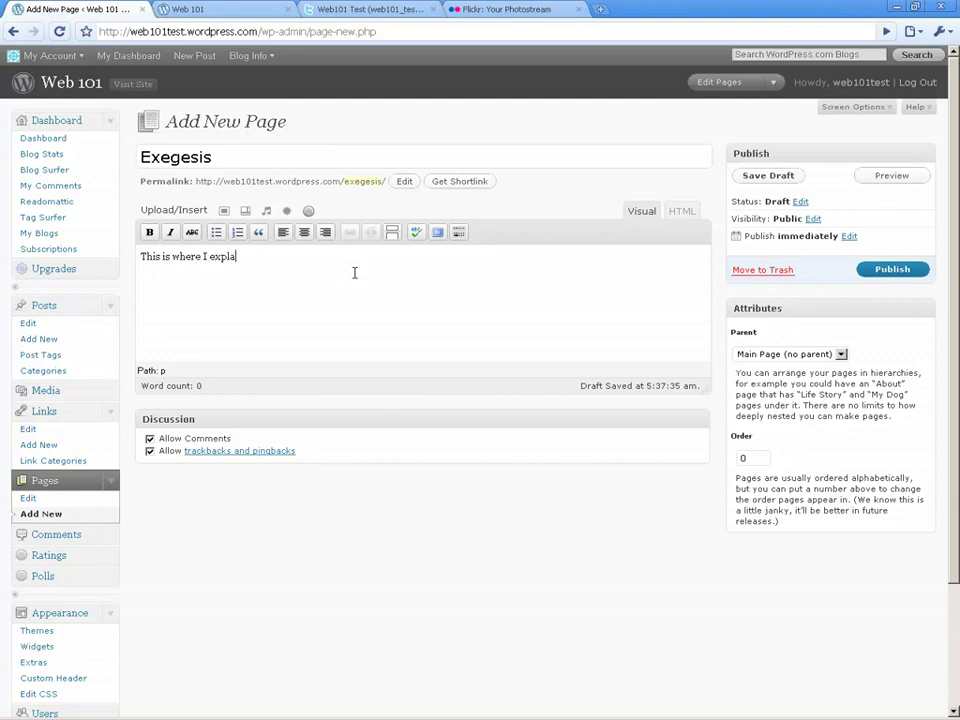
pyautogui.write('in, contextualise adn')
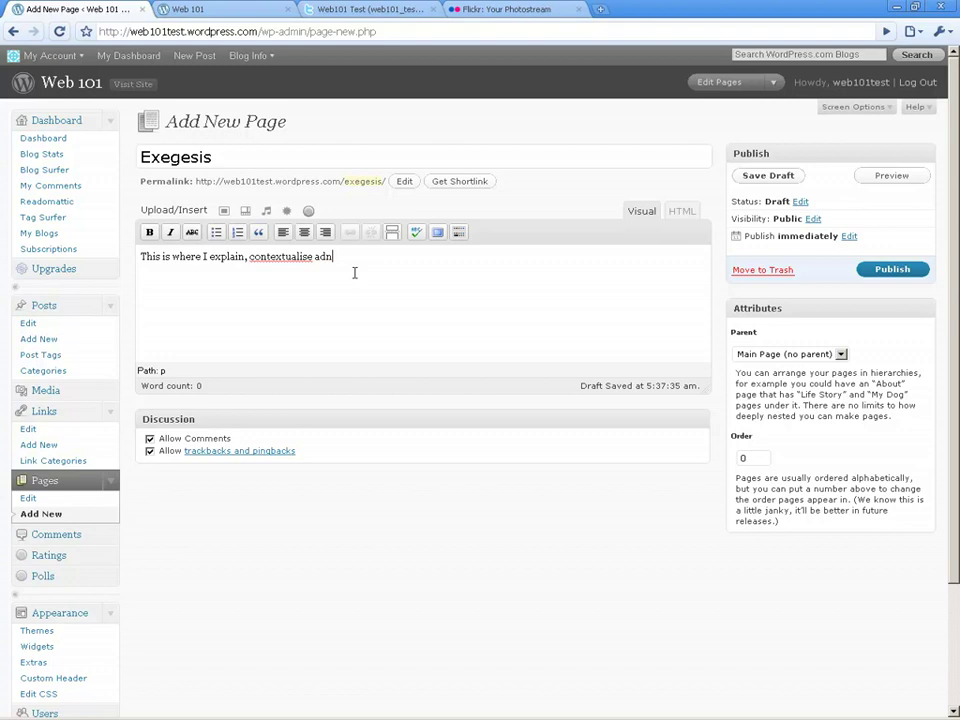
pyautogui.press('BackSpace')
pyautogui.press('BackSpace')
pyautogui.write('nd justify the choices ')
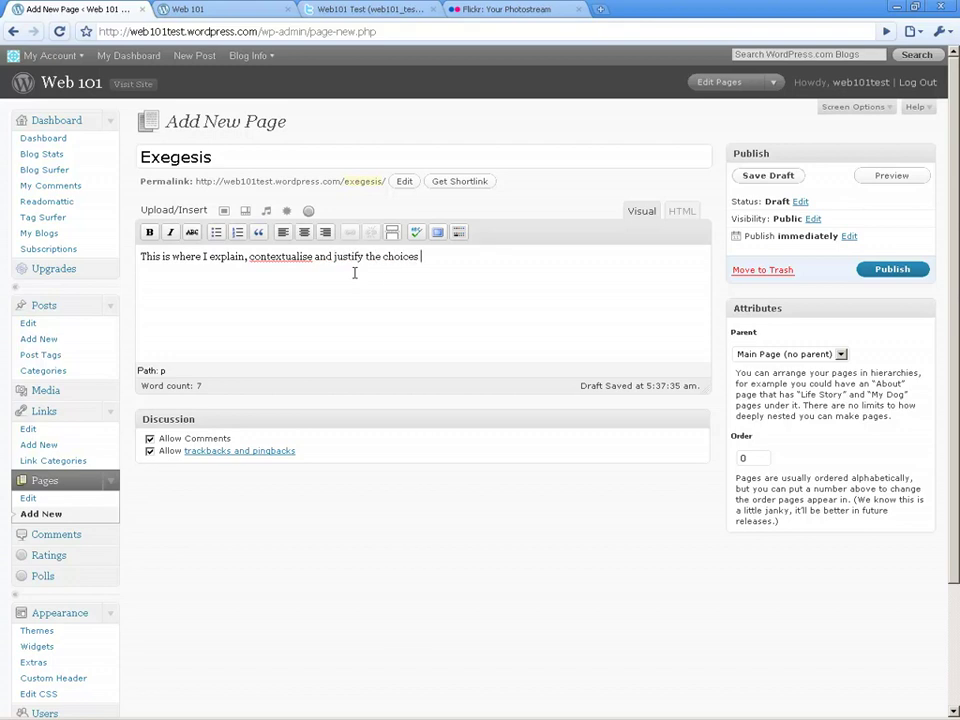
pyautogui.write("I've made in creating this")
pyautogui.write('web')
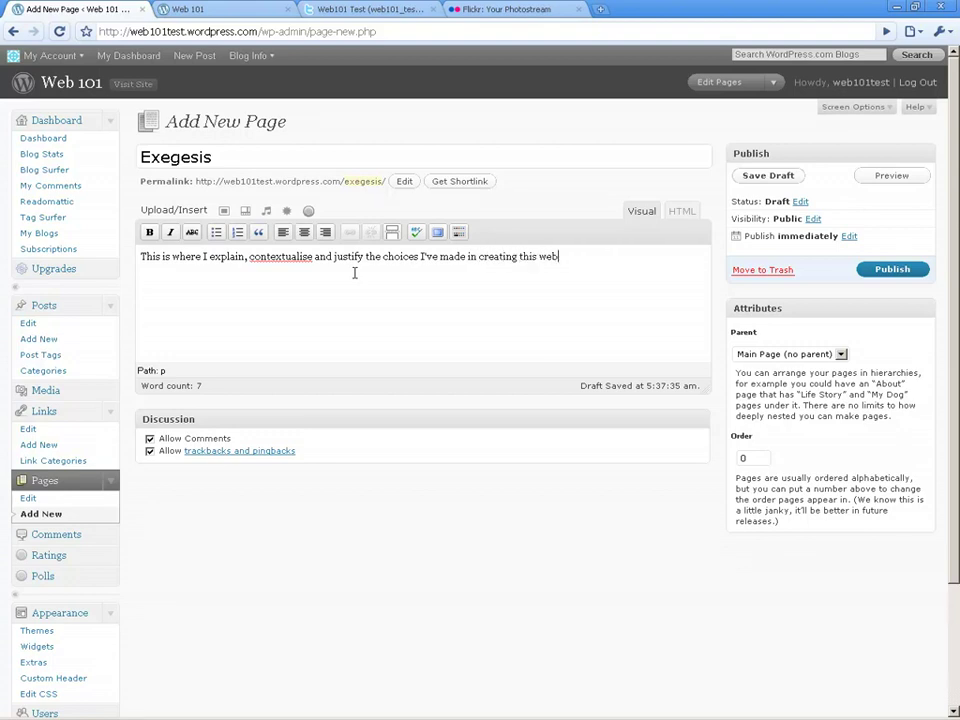
pyautogui.write(' presence.')
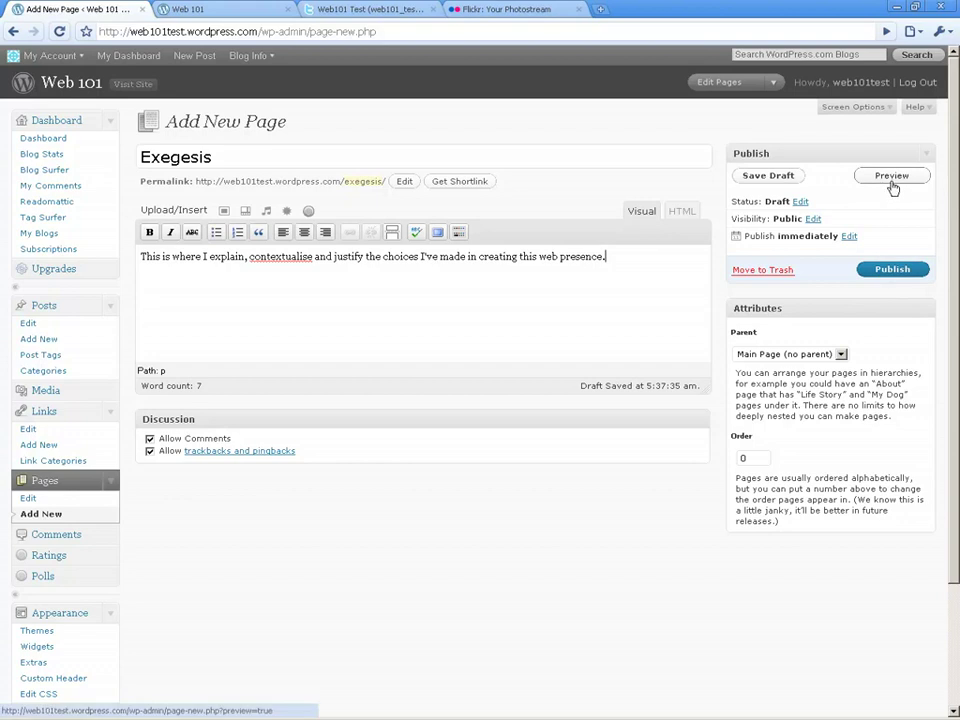
# Step: Publish the Exegesis page and view it live on the blog
pyautogui.click(903, 271)
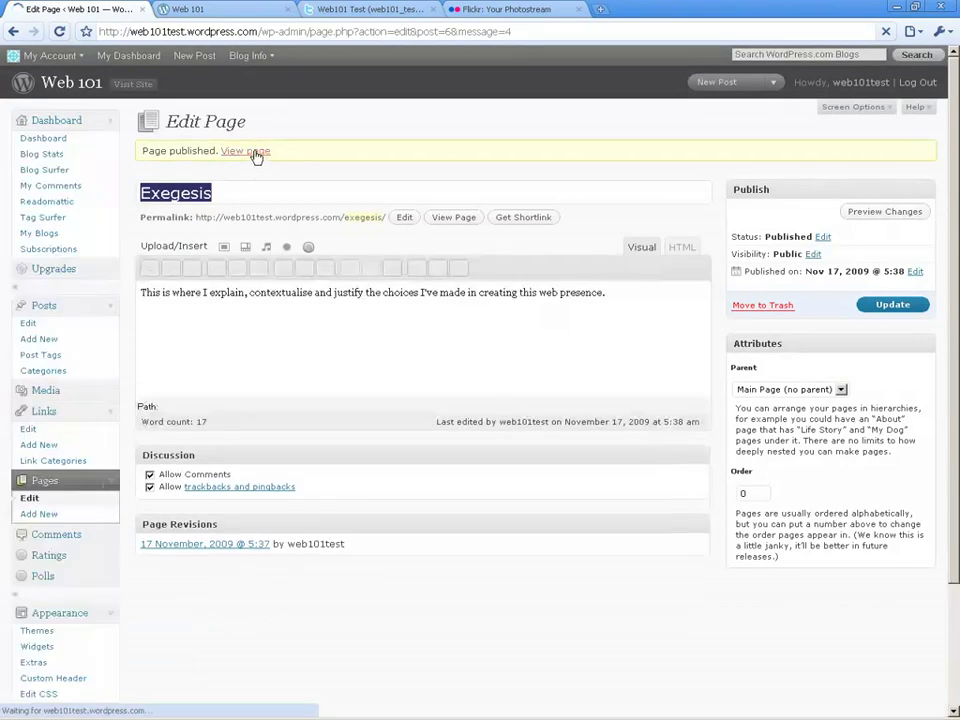
pyautogui.click(255, 153)
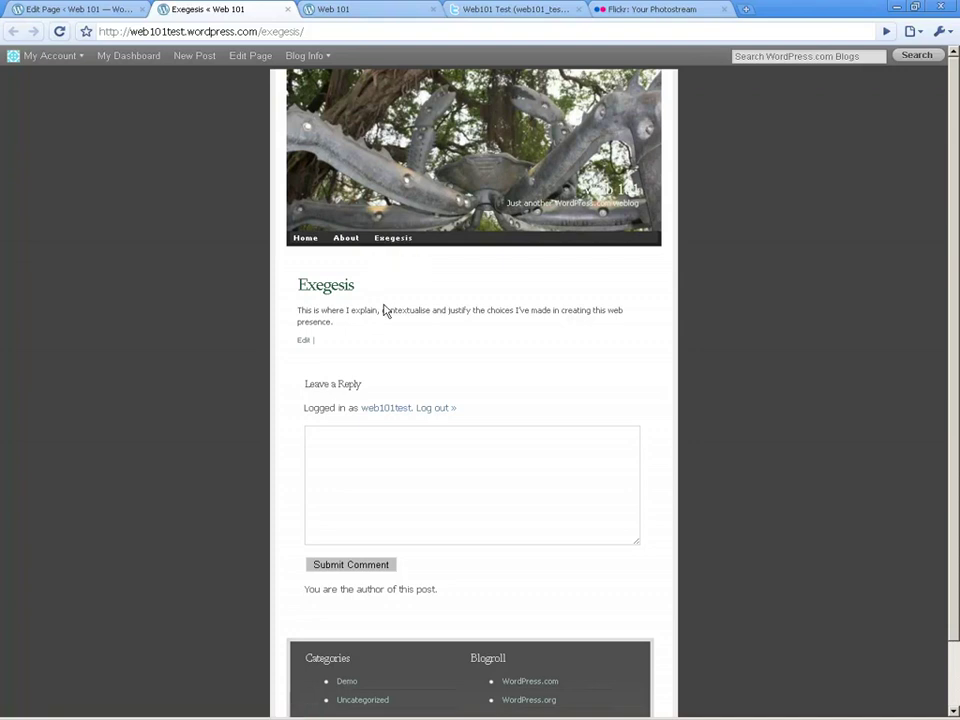
# Step: Browse the blog's Home and Exegesis pages, ending on the home page
pyautogui.click(302, 240)
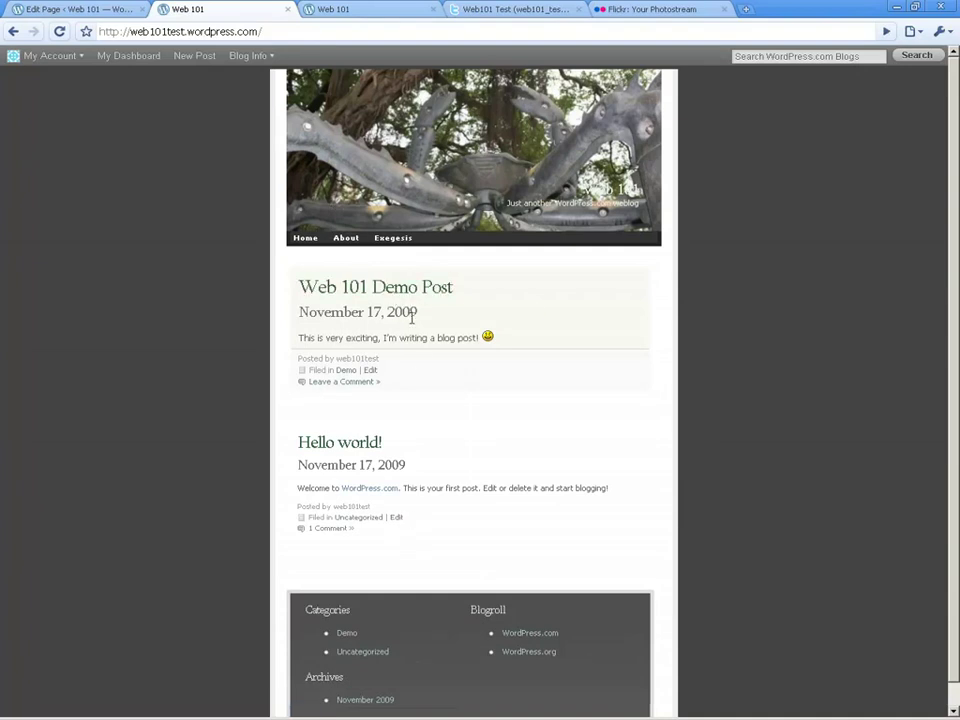
pyautogui.click(392, 240)
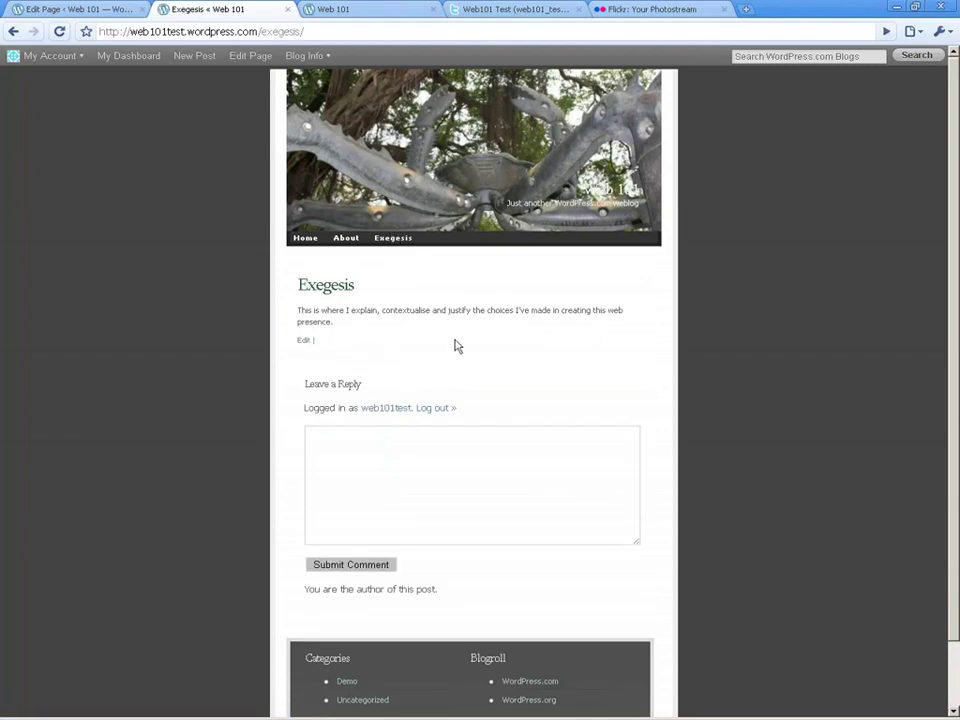
pyautogui.click(305, 240)
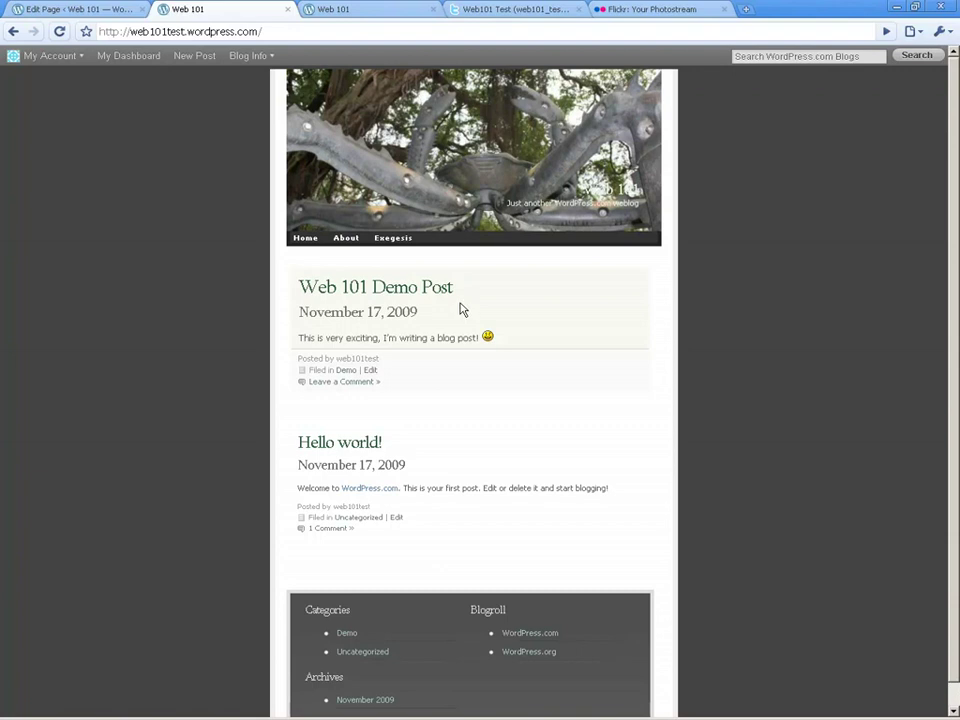
# Step: Present the contributing-nodes slide, then exit the slideshow and return to the browser
pyautogui.click(300, 713)
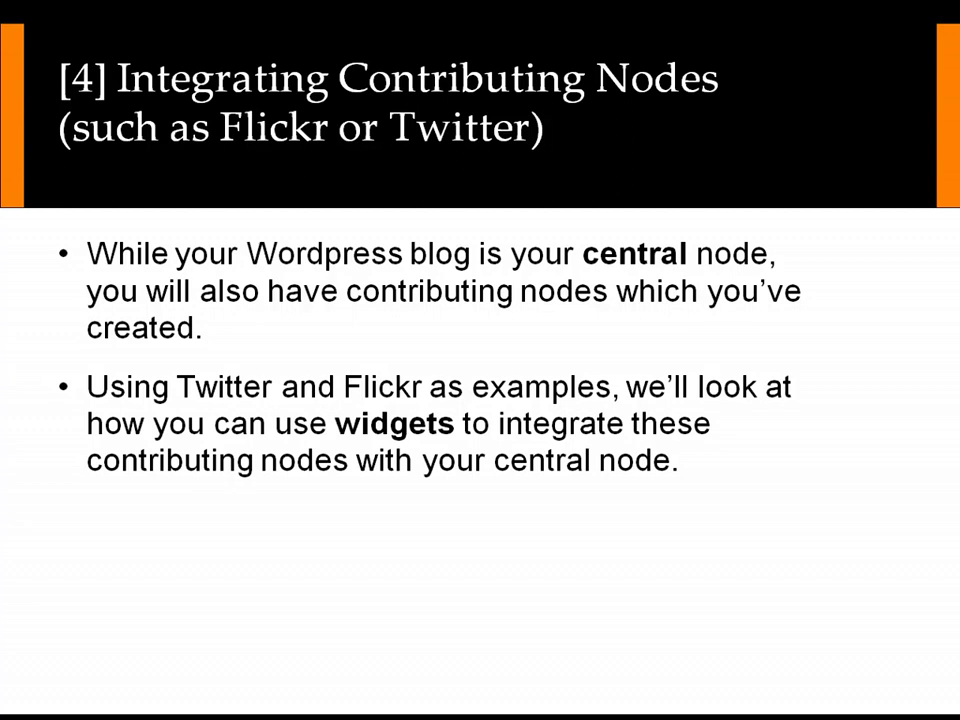
pyautogui.press('Escape')
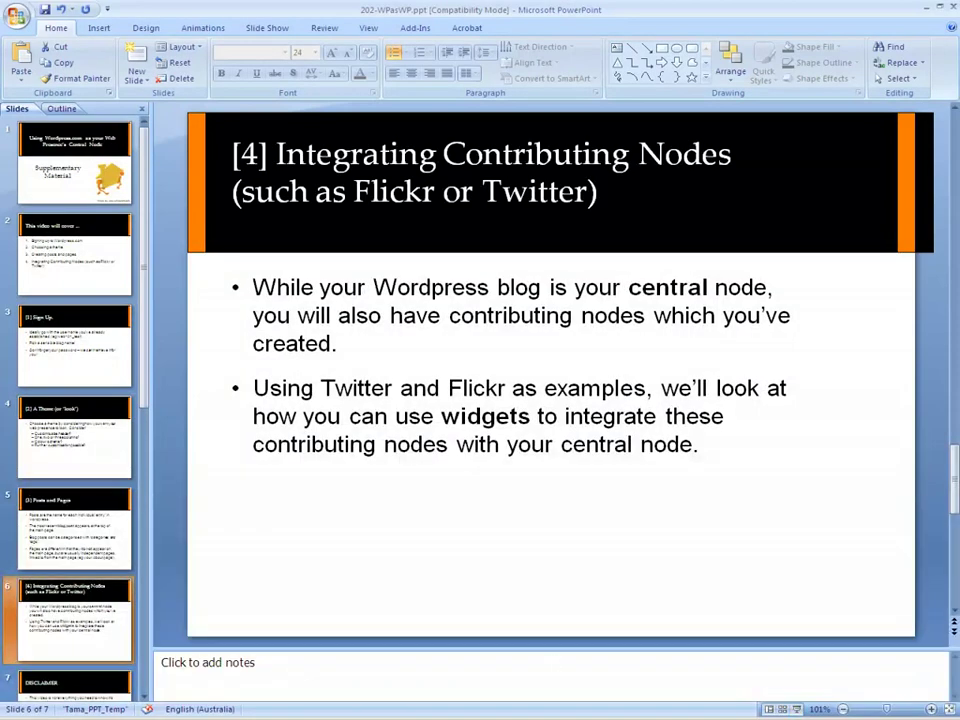
pyautogui.hotkey('alt', 'Tab')
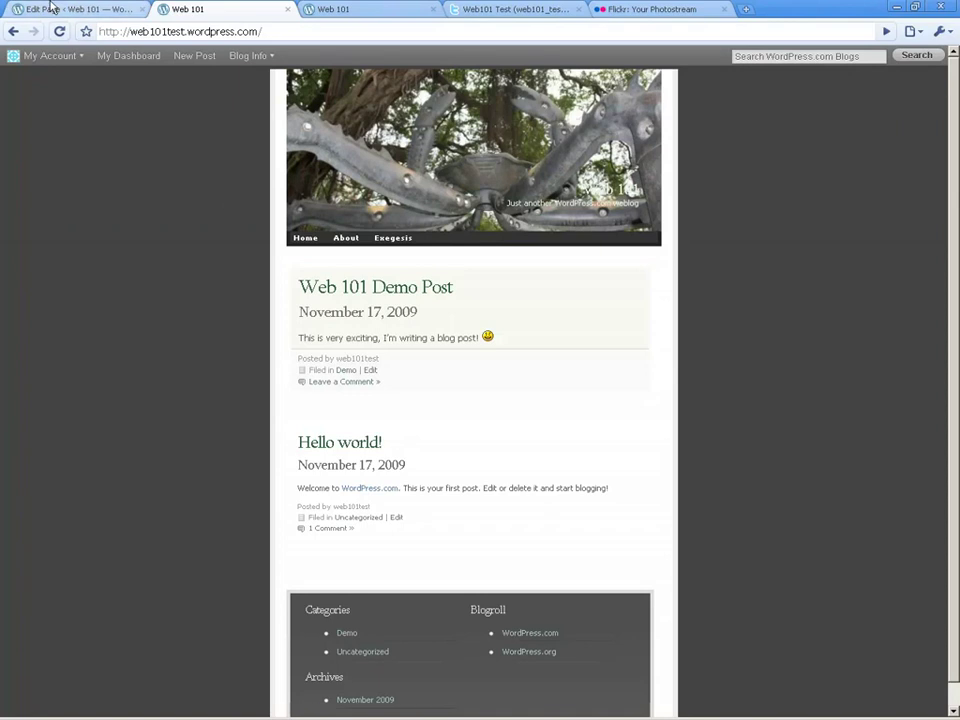
# Step: Go from the Edit Page tab via the Dashboard to Appearance > Widgets
pyautogui.click(50, 8)
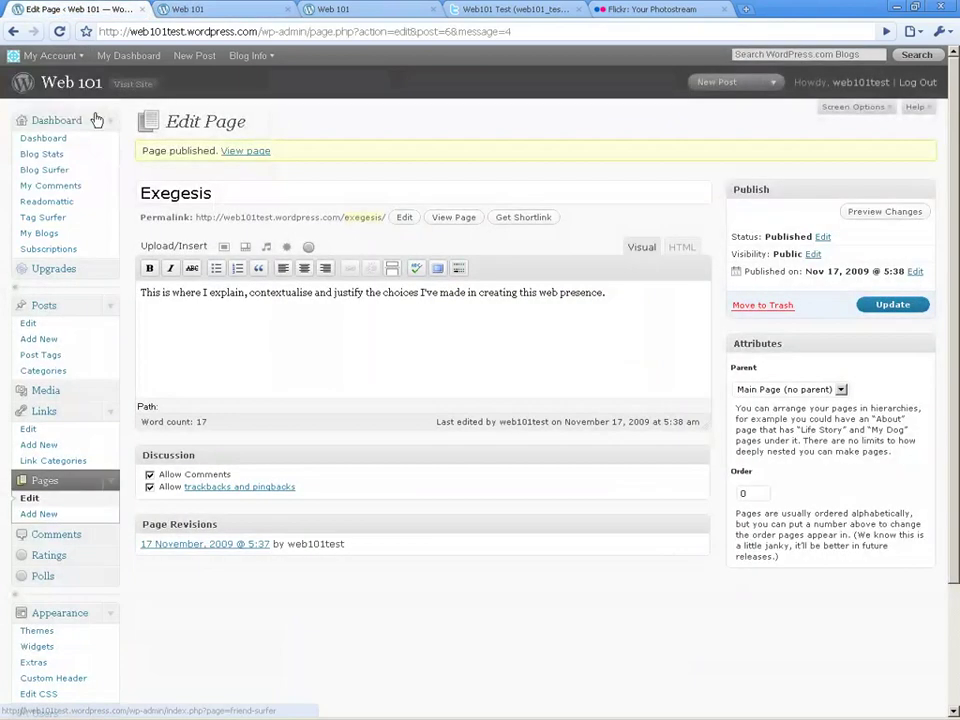
pyautogui.click(58, 121)
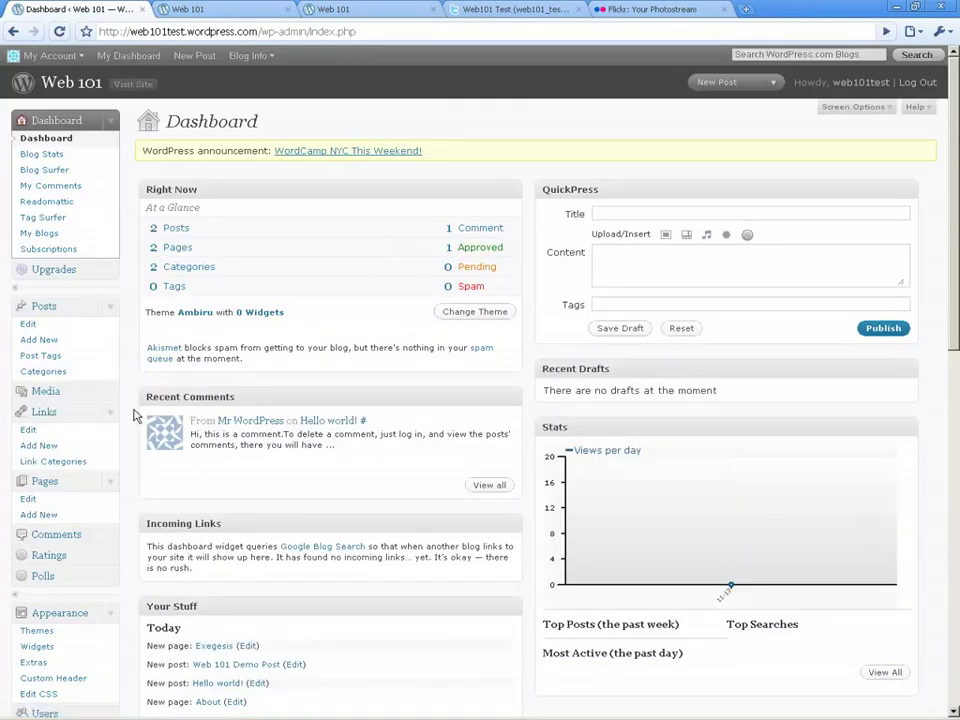
pyautogui.scroll(-3, 135, 415)
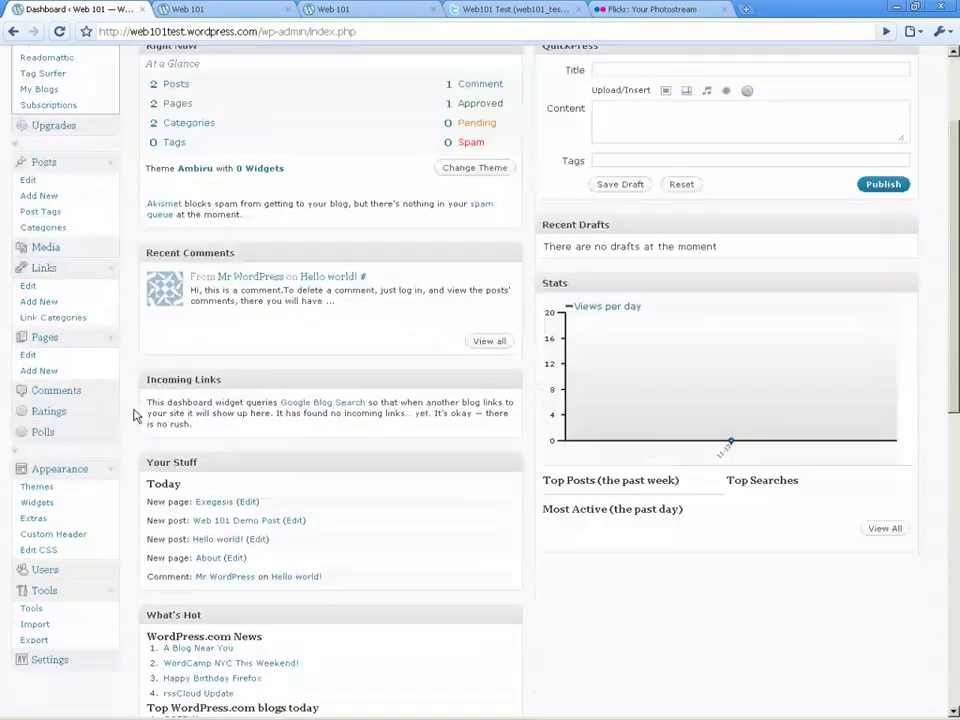
pyautogui.click(55, 508)
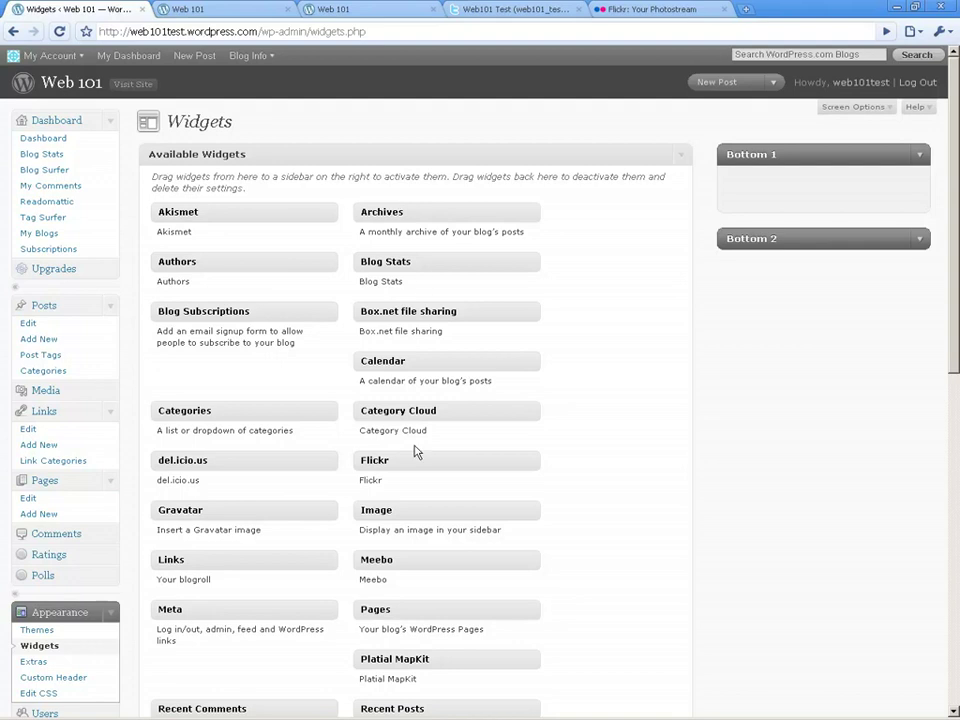
# Step: Place the Flickr widget in the Bottom 1 sidebar, then view the Flickr photostream
pyautogui.scroll(-5, 540, 546)
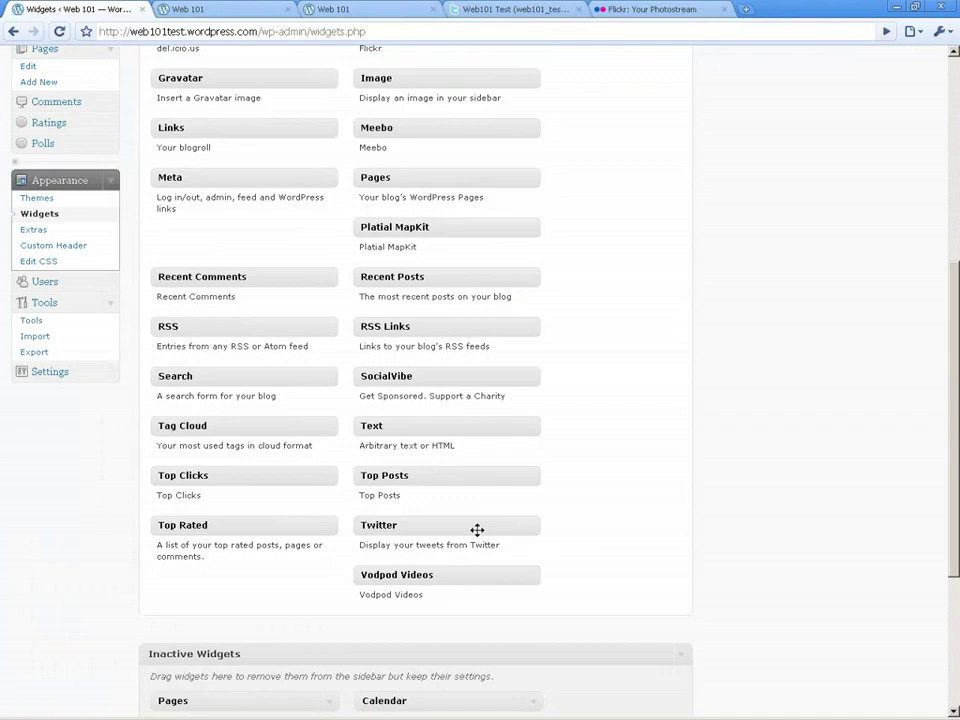
pyautogui.scroll(4, 495, 490)
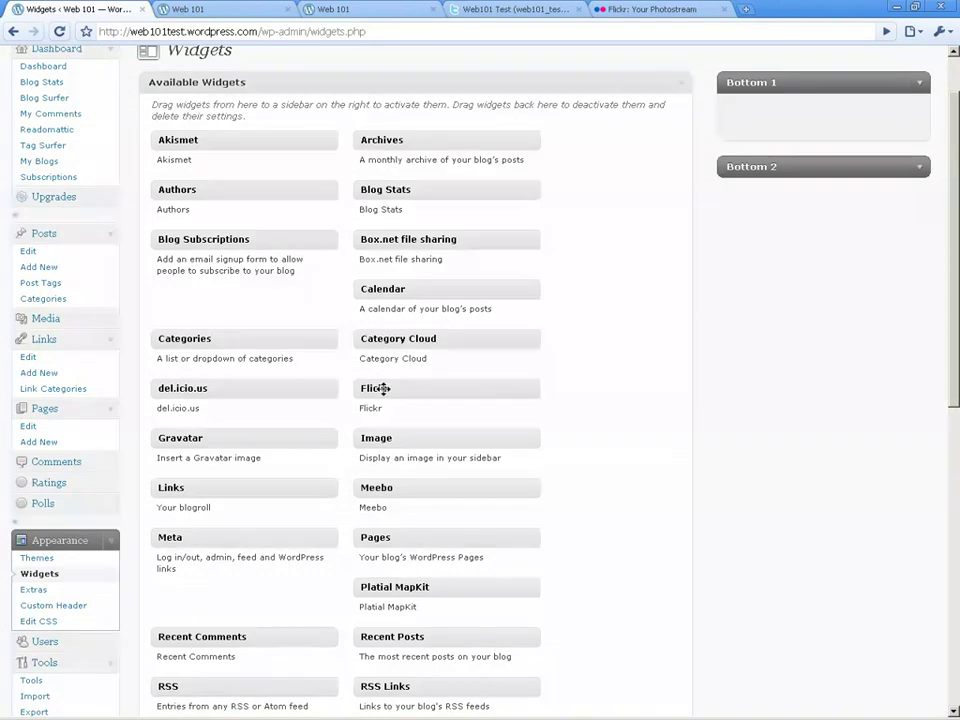
pyautogui.moveTo(378, 389); pyautogui.dragTo(770, 225)
pyautogui.moveTo(774, 104)
pyautogui.mouseDown()
pyautogui.moveTo(760, 72)
pyautogui.moveTo(757, 115)
pyautogui.mouseUp()
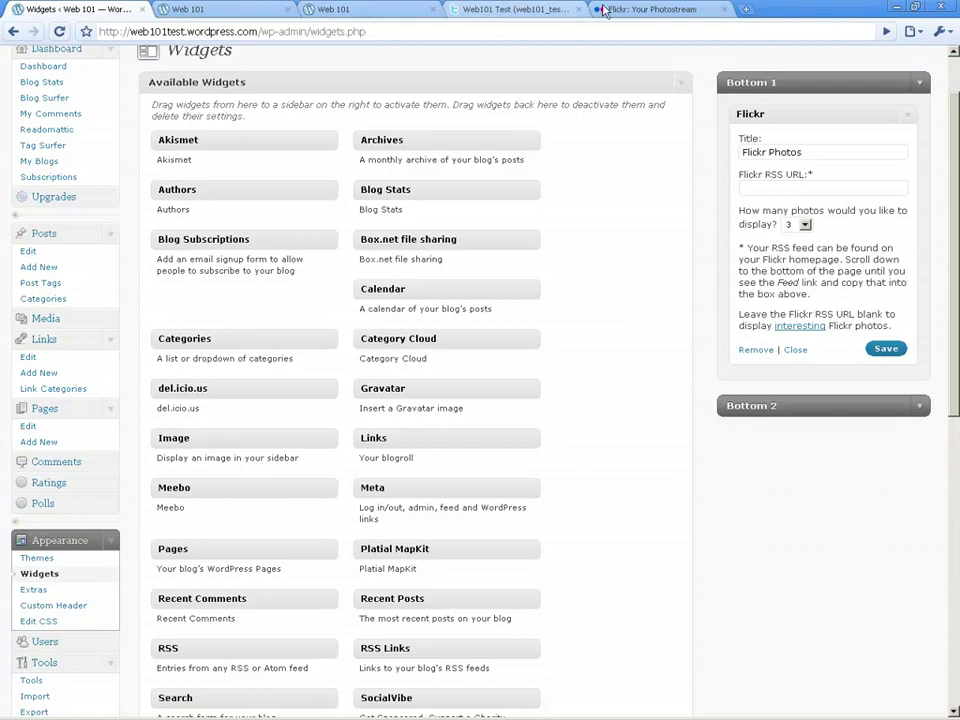
pyautogui.click(637, 10)
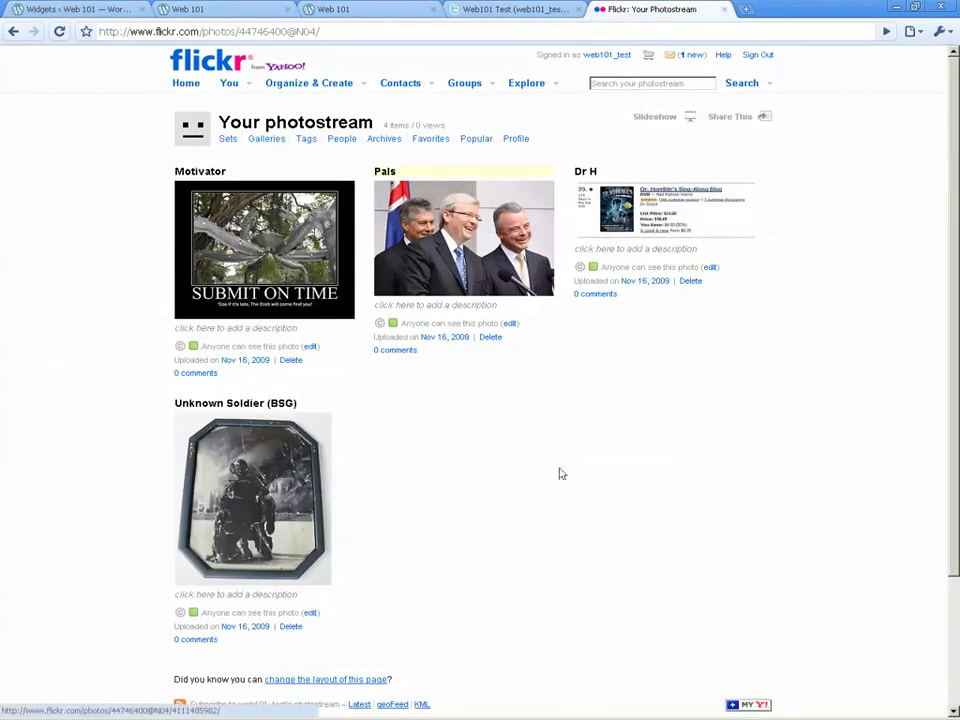
# Step: Open the photostream's Latest RSS feed from the Flickr page footer and select its address
pyautogui.scroll(-3, 479, 545)
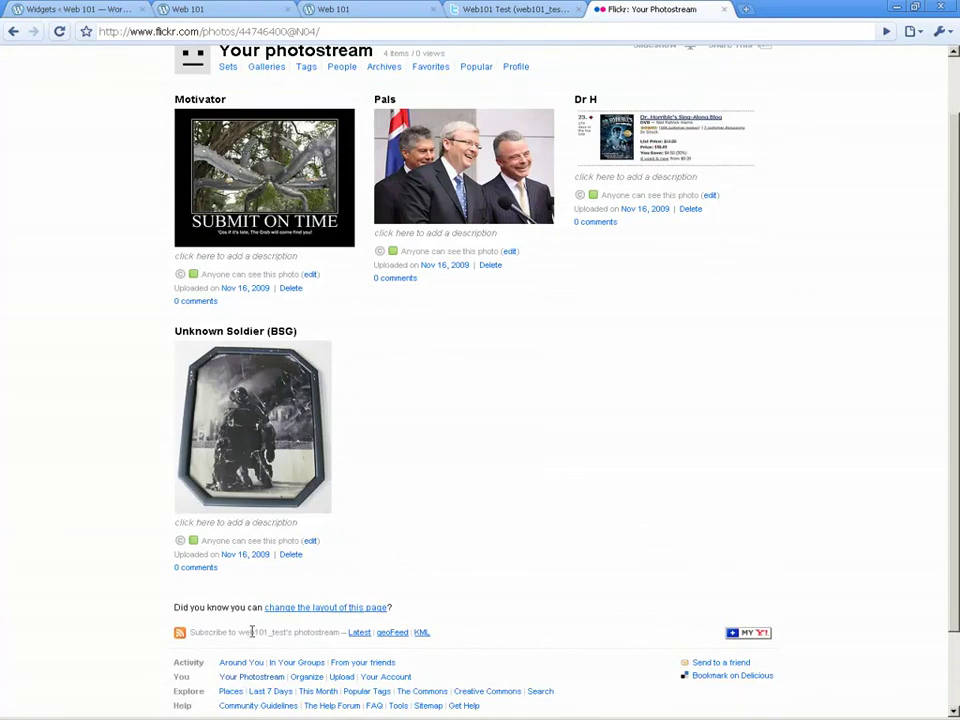
pyautogui.rightClick(362, 640)
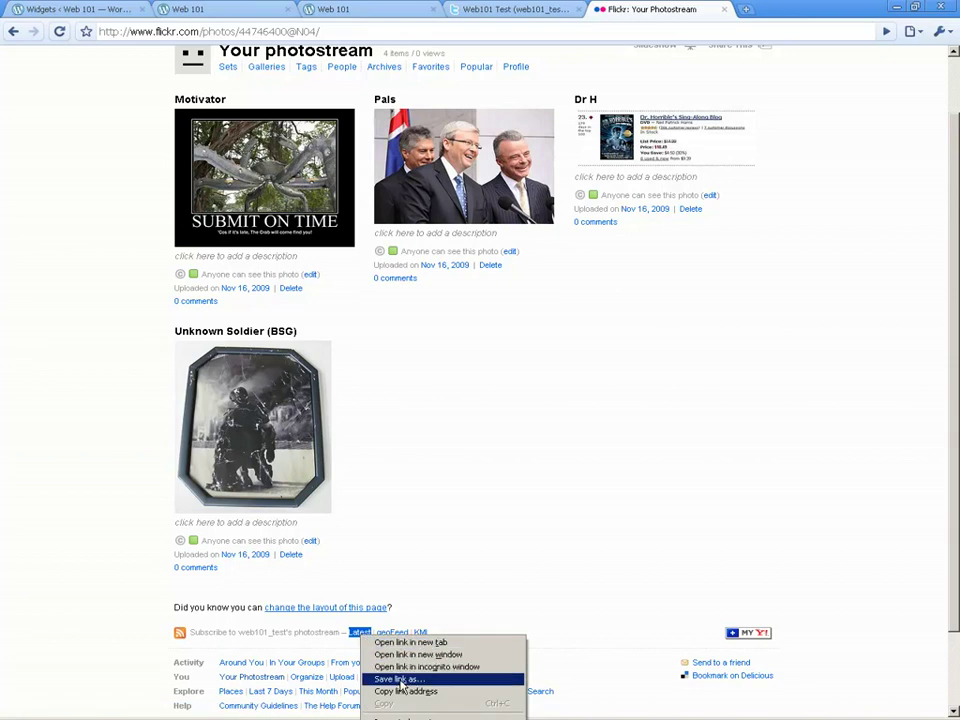
pyautogui.click(367, 630)
pyautogui.click(359, 632)
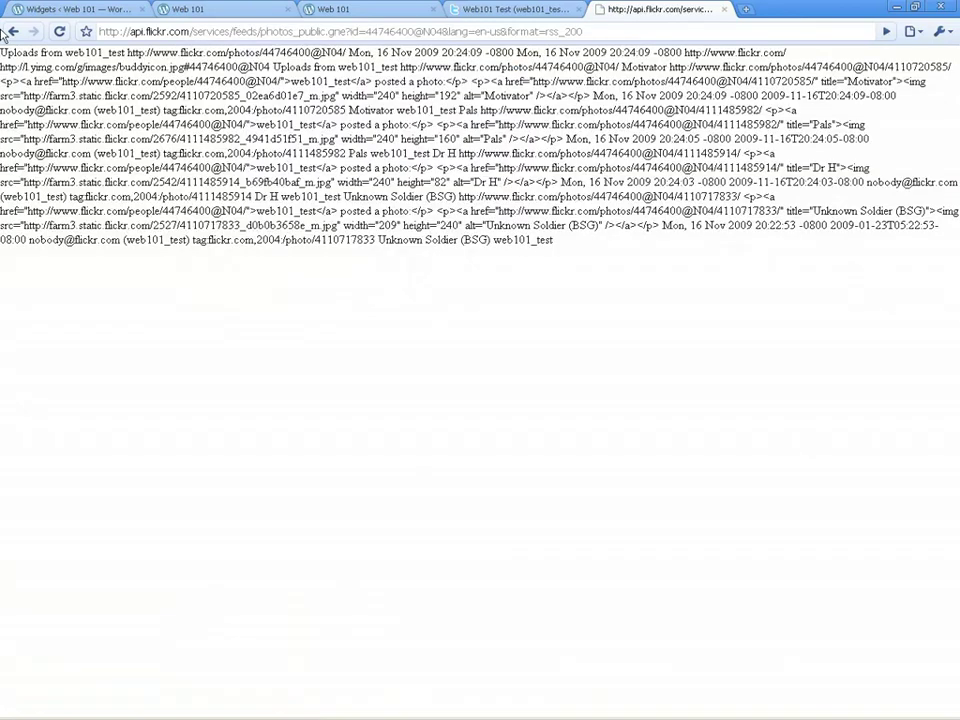
pyautogui.click(616, 31)
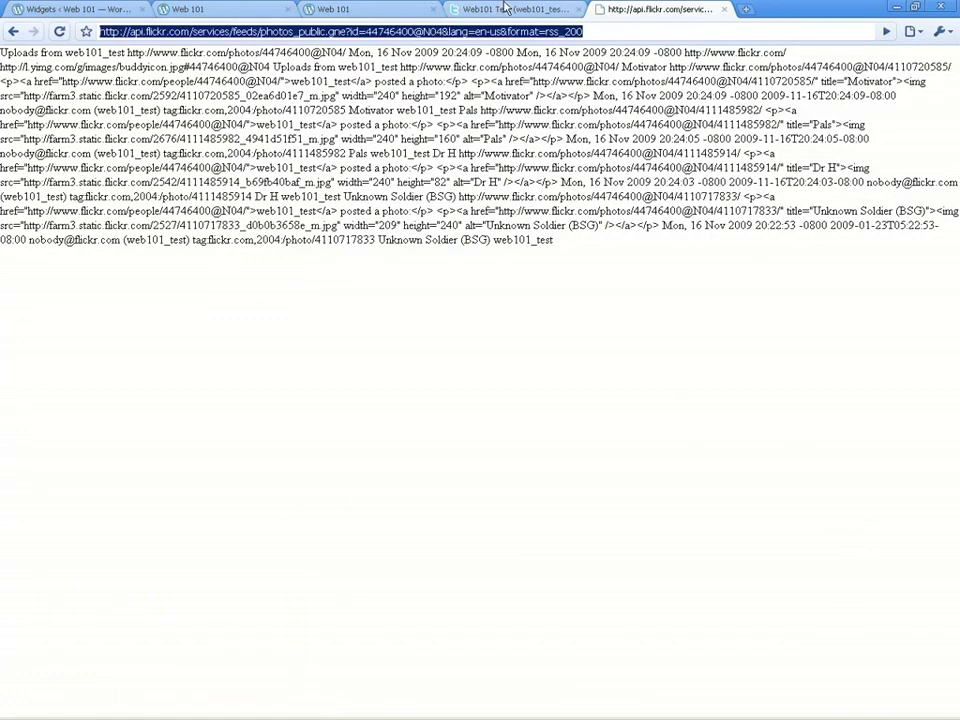
# Step: Reopen the Latest RSS feed page, copy its full address, and return to the Web 101 tab
pyautogui.click(20, 34)
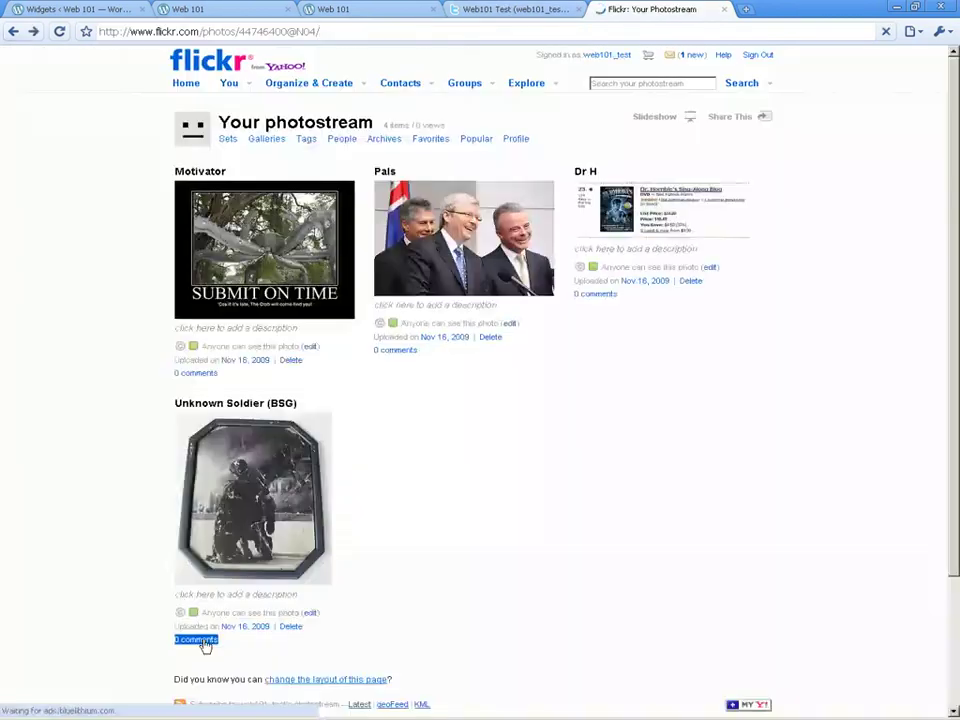
pyautogui.scroll(-3, 236, 655)
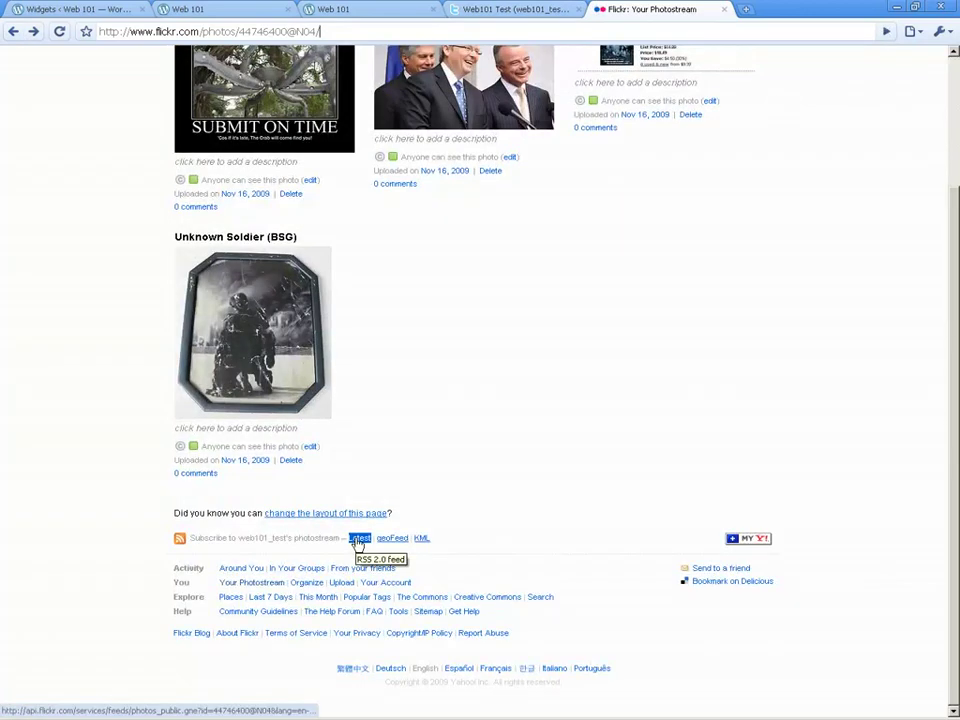
pyautogui.click(359, 539)
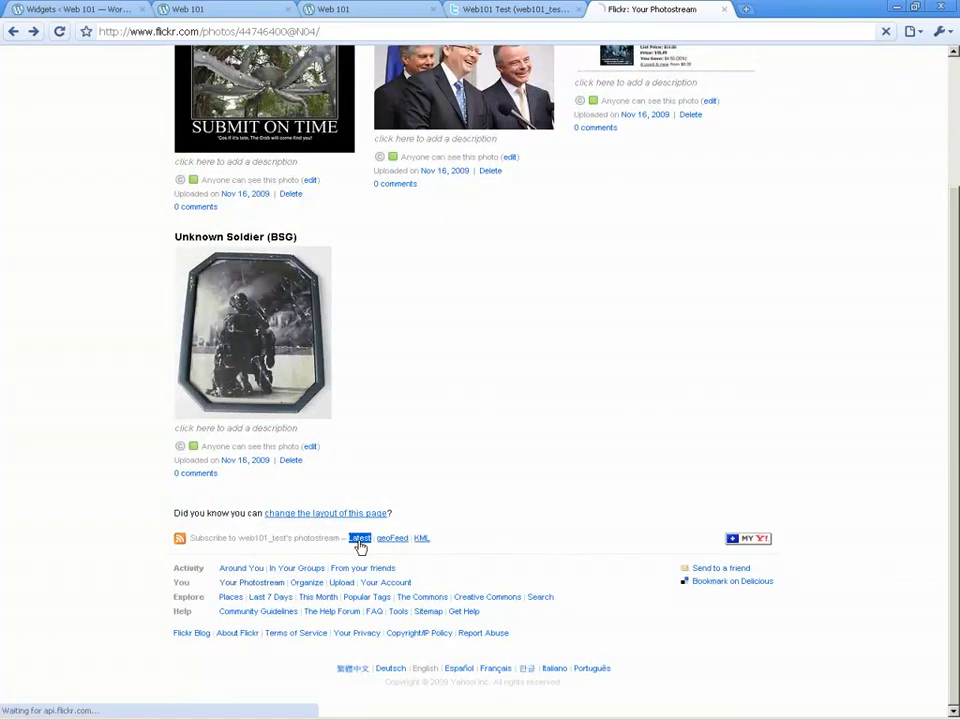
pyautogui.click(580, 31)
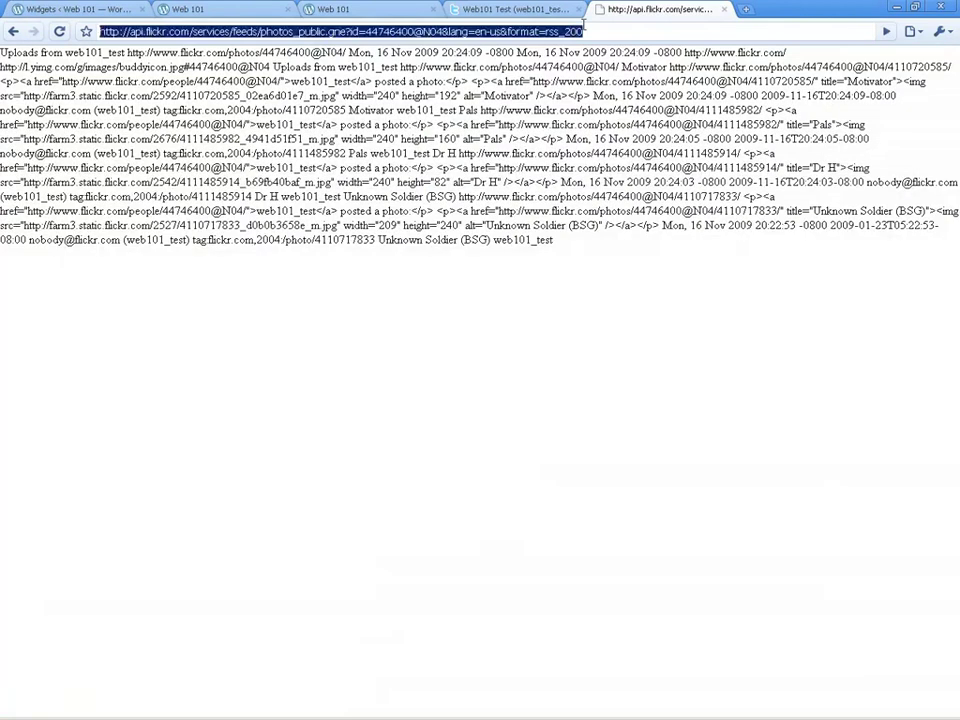
pyautogui.click(357, 10)
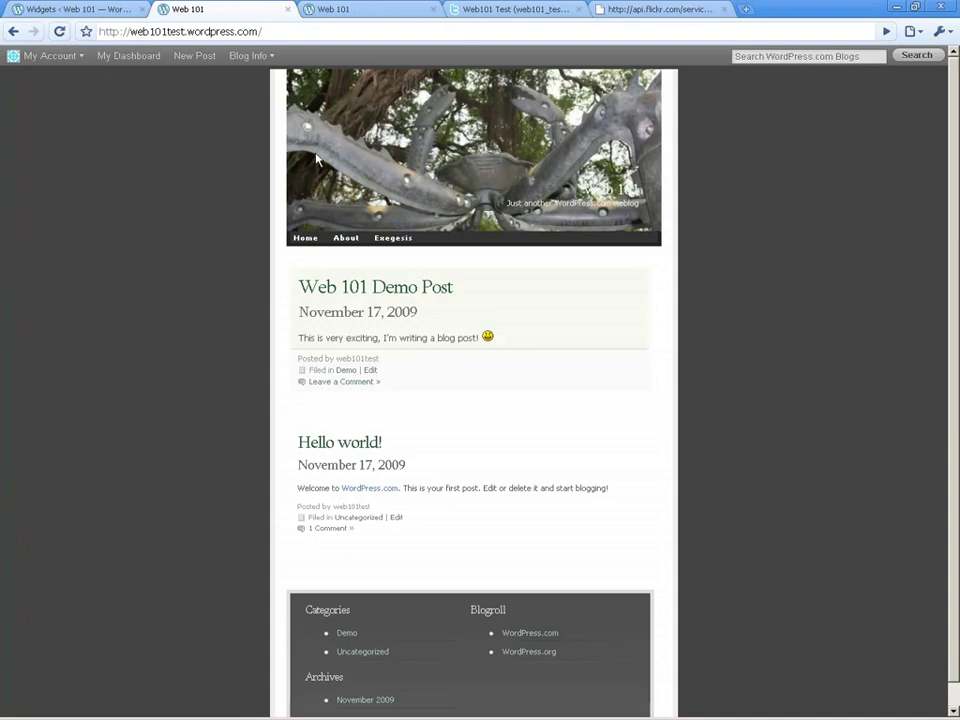
# Step: Paste the Flickr feed URL into the Flickr Photos widget's RSS field, save, and collapse it
pyautogui.click(82, 10)
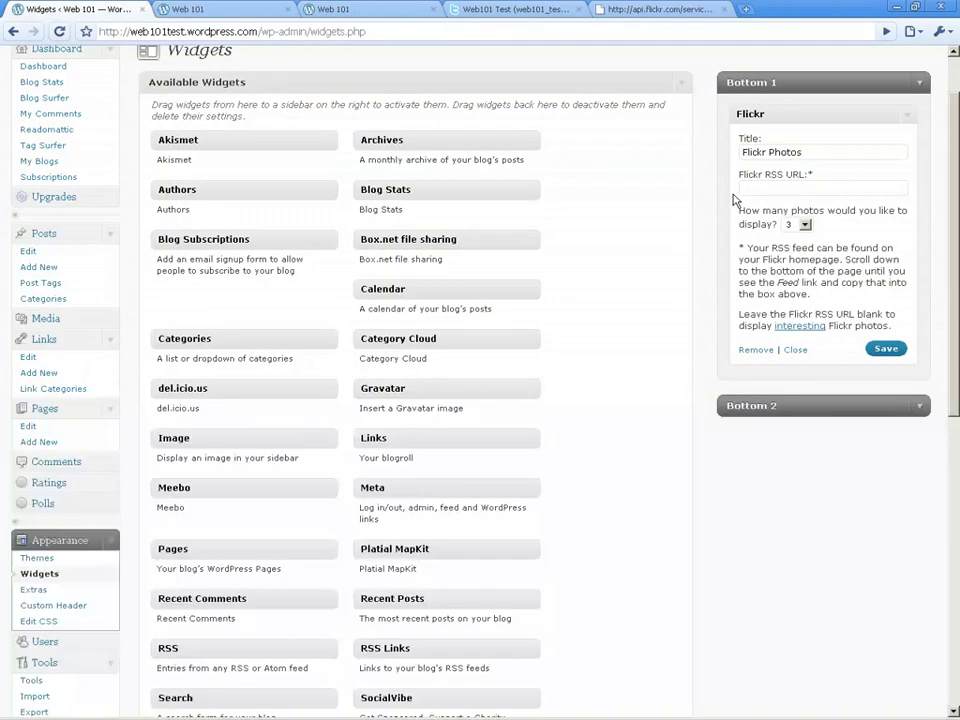
pyautogui.click(761, 190)
pyautogui.hotkey('ctrl', 'v')
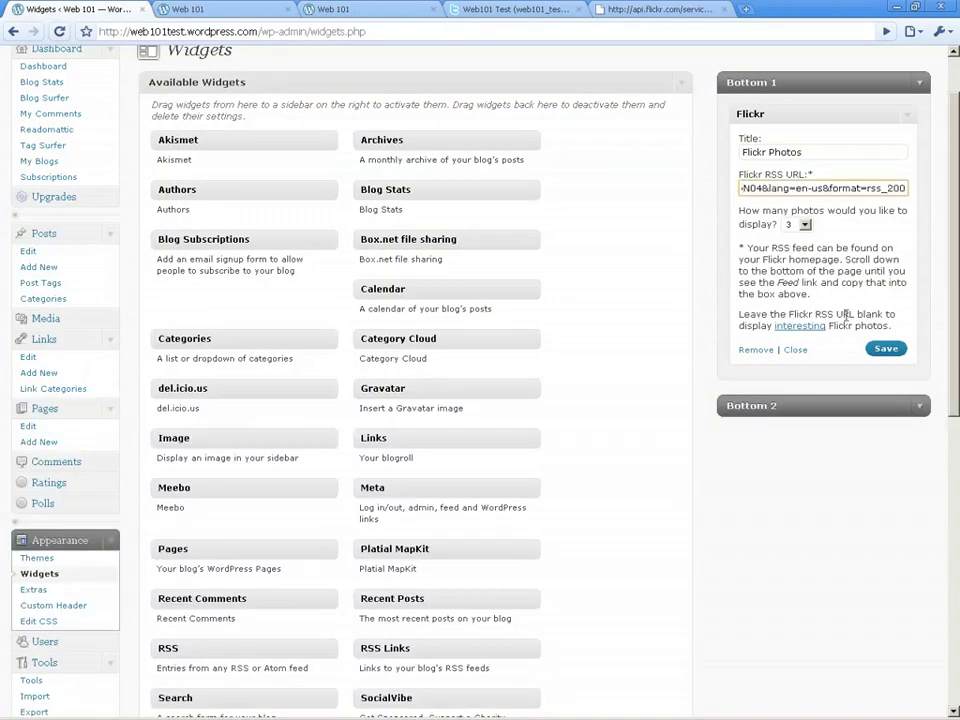
pyautogui.click(886, 349)
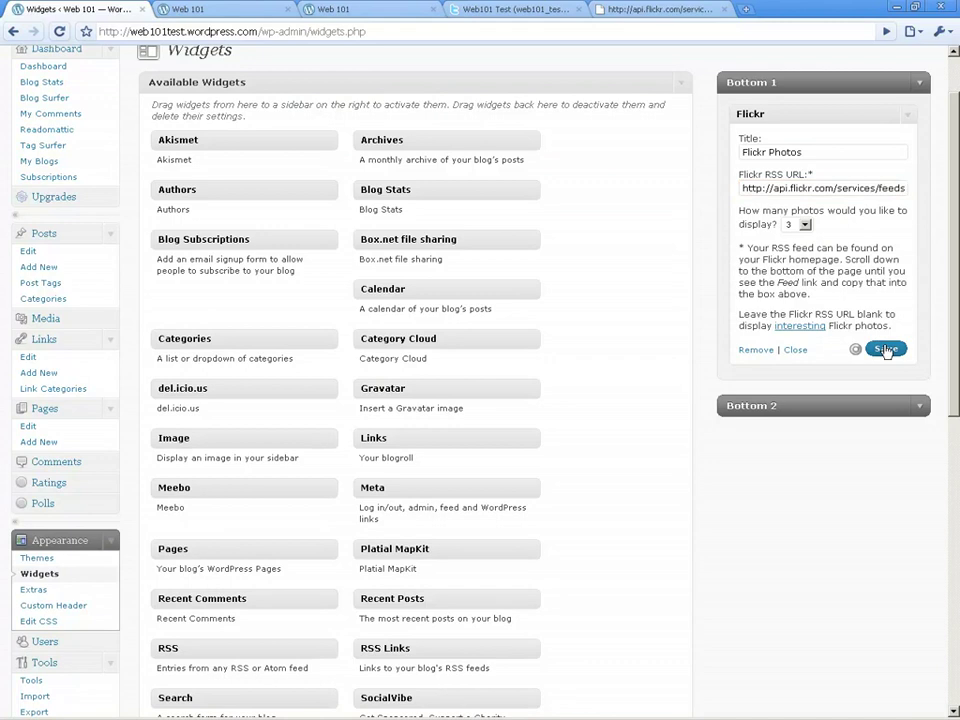
pyautogui.click(796, 351)
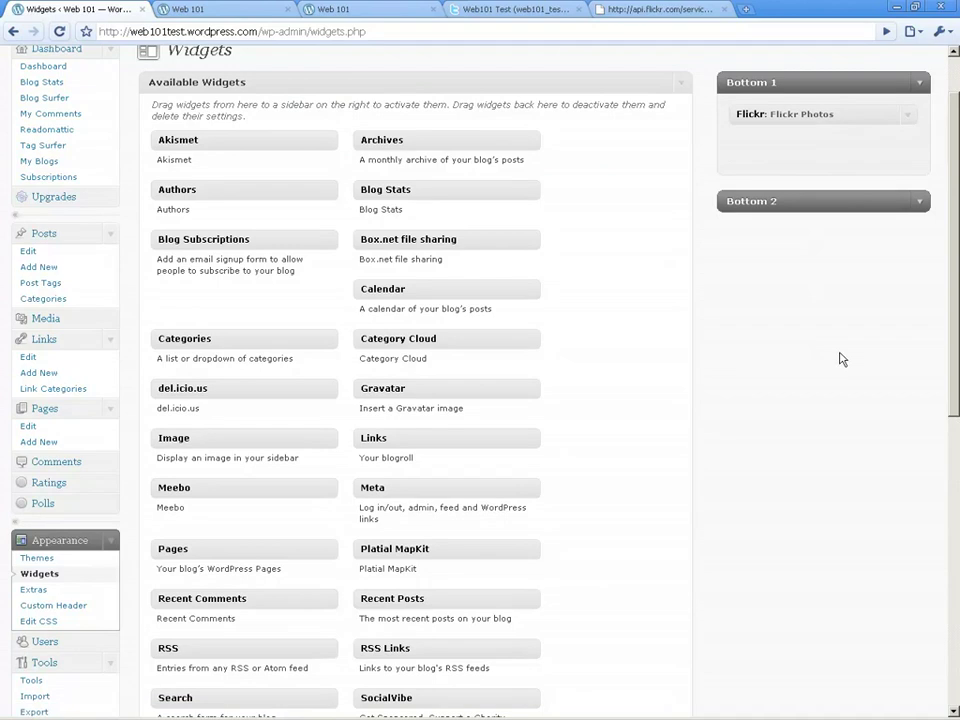
pyautogui.click(956, 455)
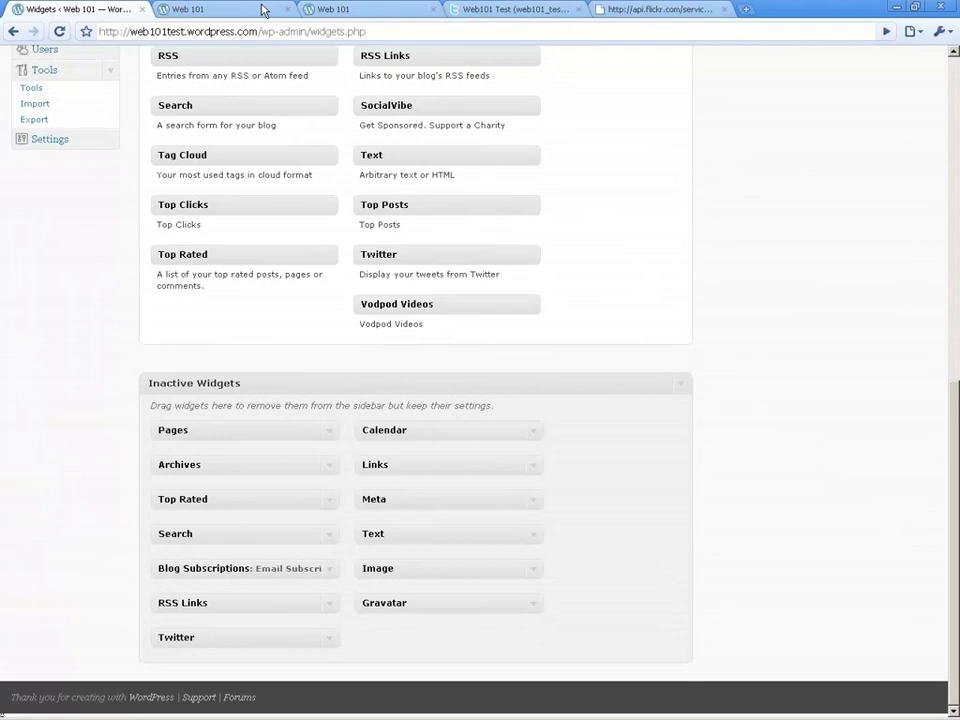
# Step: Reload the Web 101 blog to see the three-photo Flickr widget, then view the Twitter profile
pyautogui.click(263, 10)
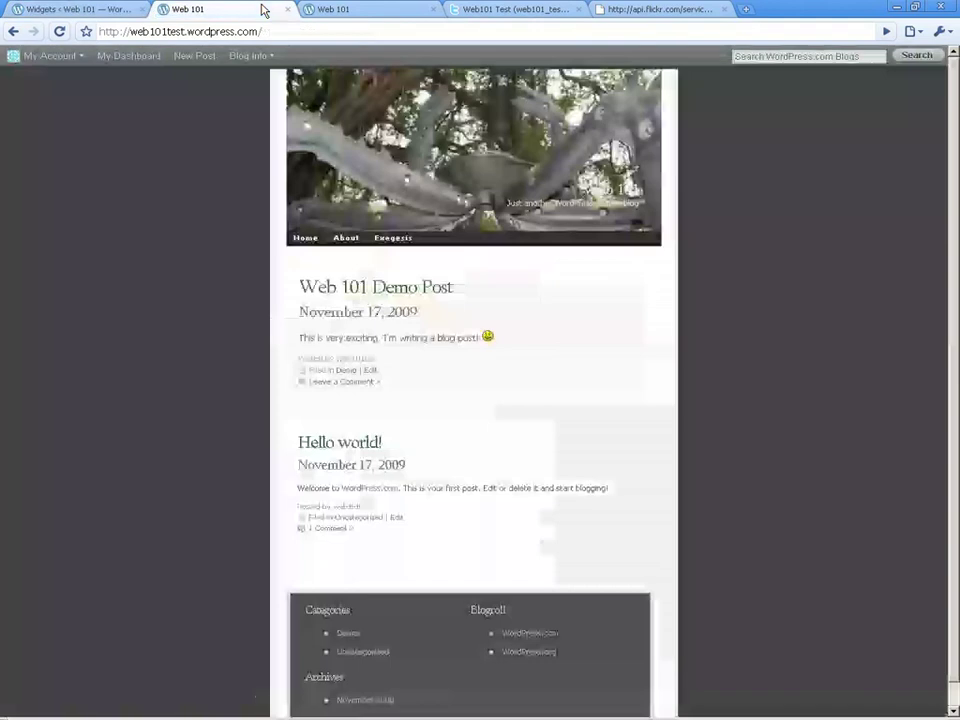
pyautogui.click(61, 32)
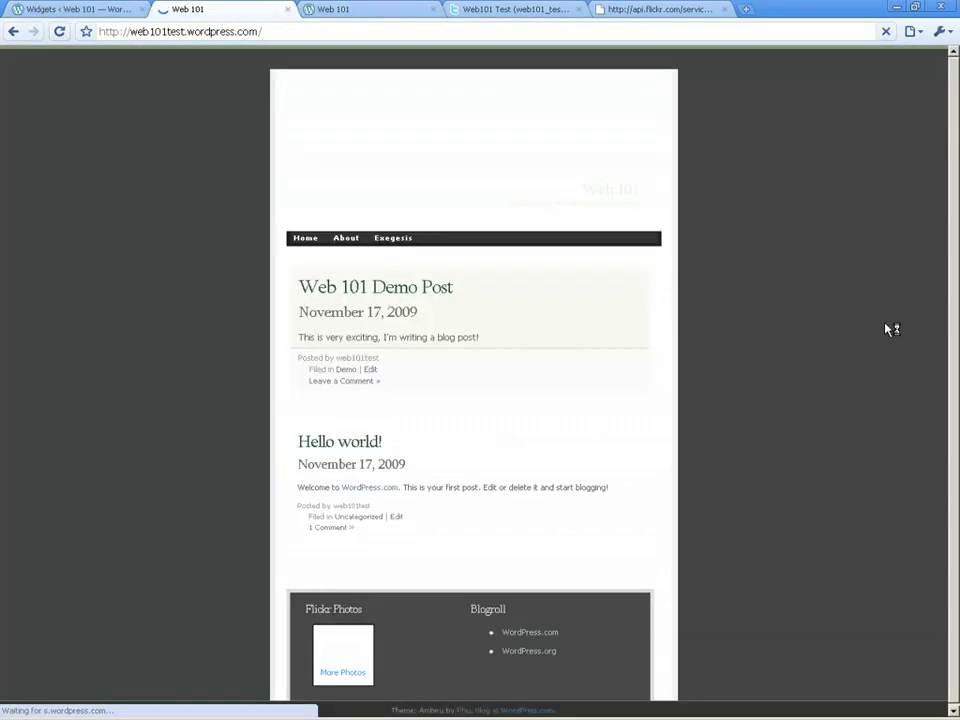
pyautogui.scroll(-3, 955, 247)
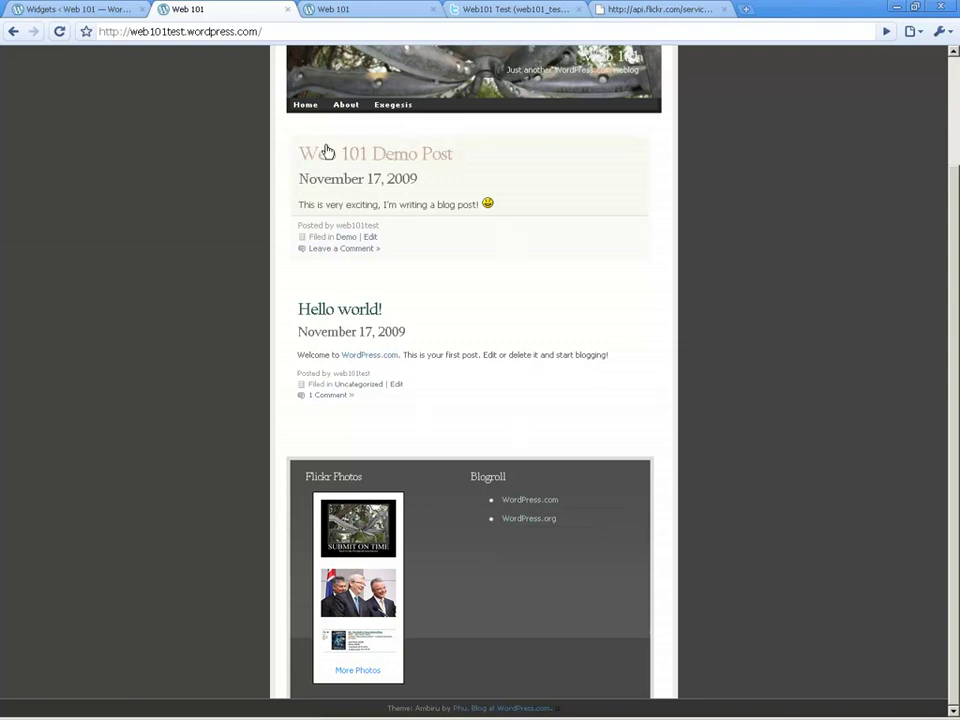
pyautogui.click(499, 12)
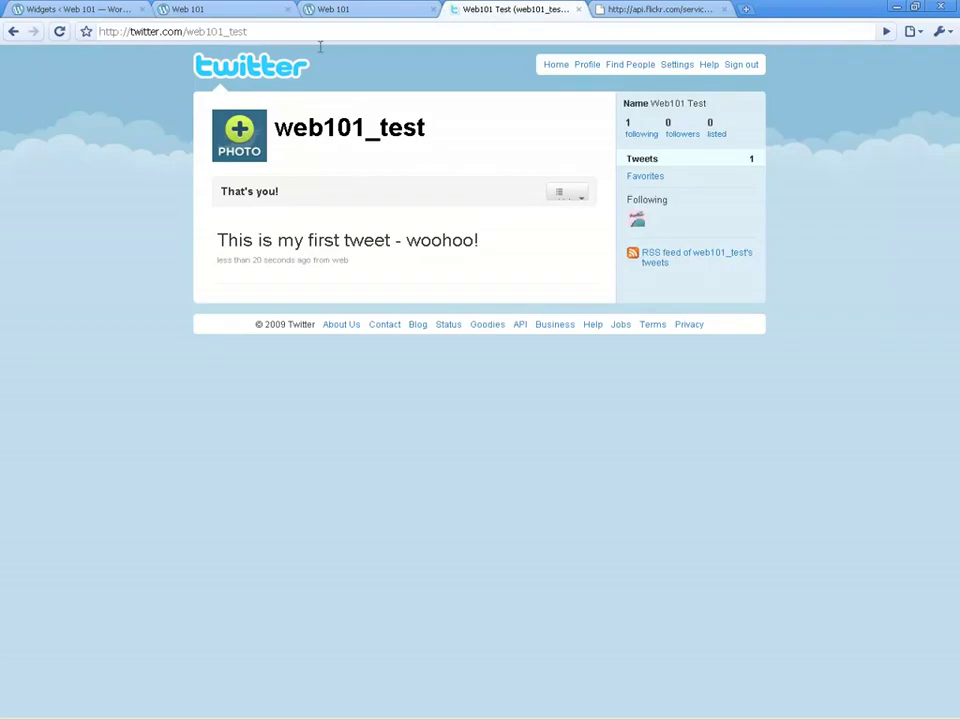
# Step: Copy the Twitter profile address and drag the Twitter widget into Bottom 1 below Flickr Photos
pyautogui.moveTo(291, 37); pyautogui.dragTo(86, 42)
pyautogui.hotkey('ctrl', 'c')
pyautogui.click(52, 11)
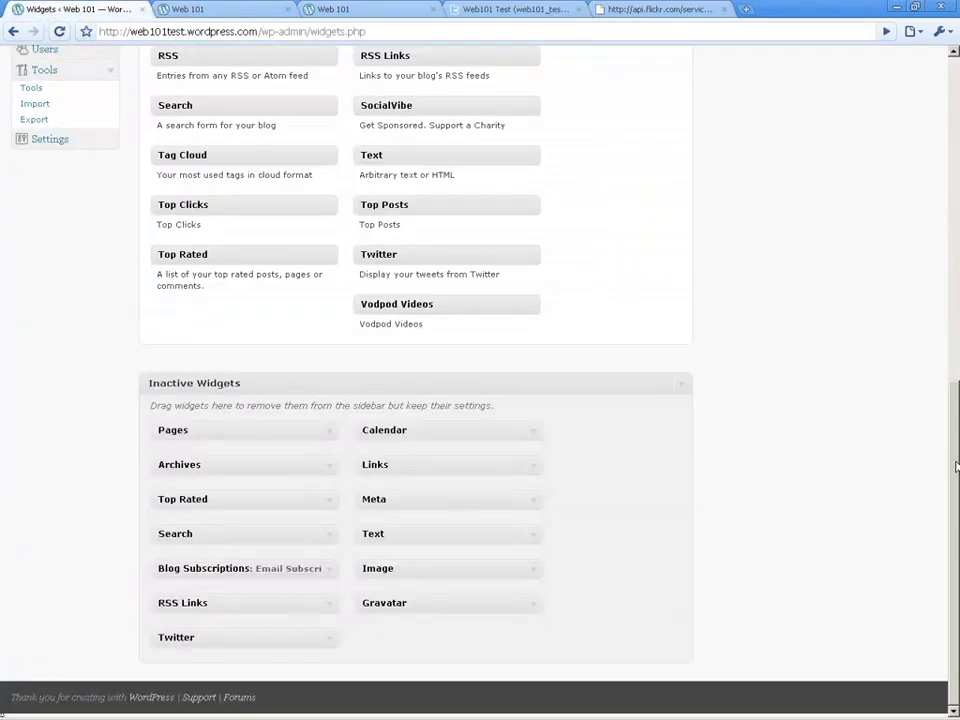
pyautogui.moveTo(955, 466); pyautogui.dragTo(940, 306)
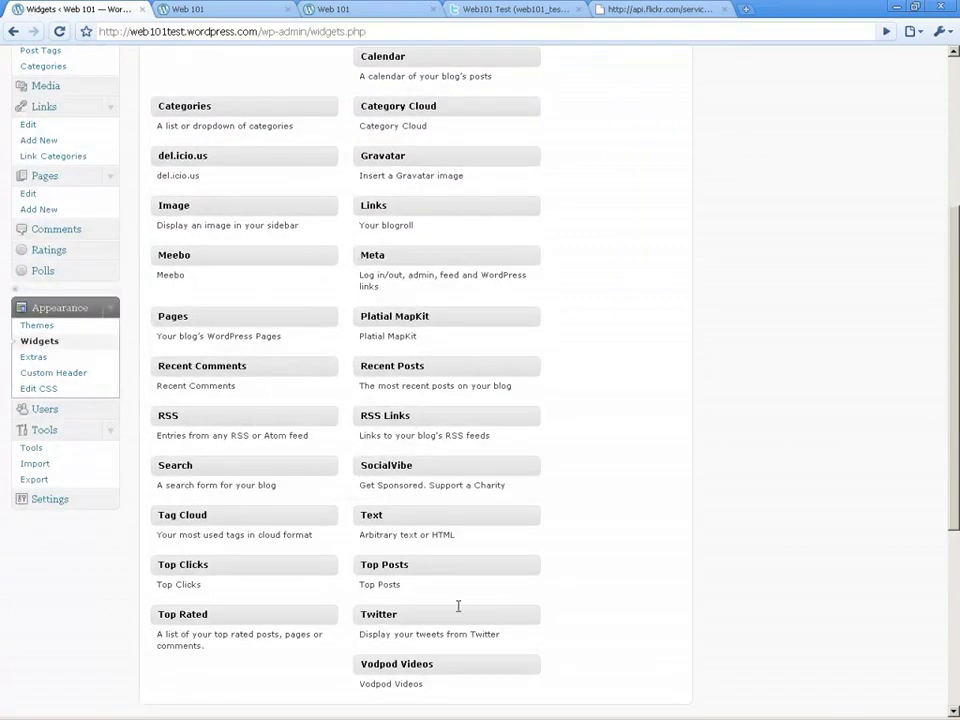
pyautogui.moveTo(458, 606); pyautogui.dragTo(765, 152)
# Step: Save the Twitter widget with title 'Tweets', just the account username, and 3 tweets shown
pyautogui.click(773, 187)
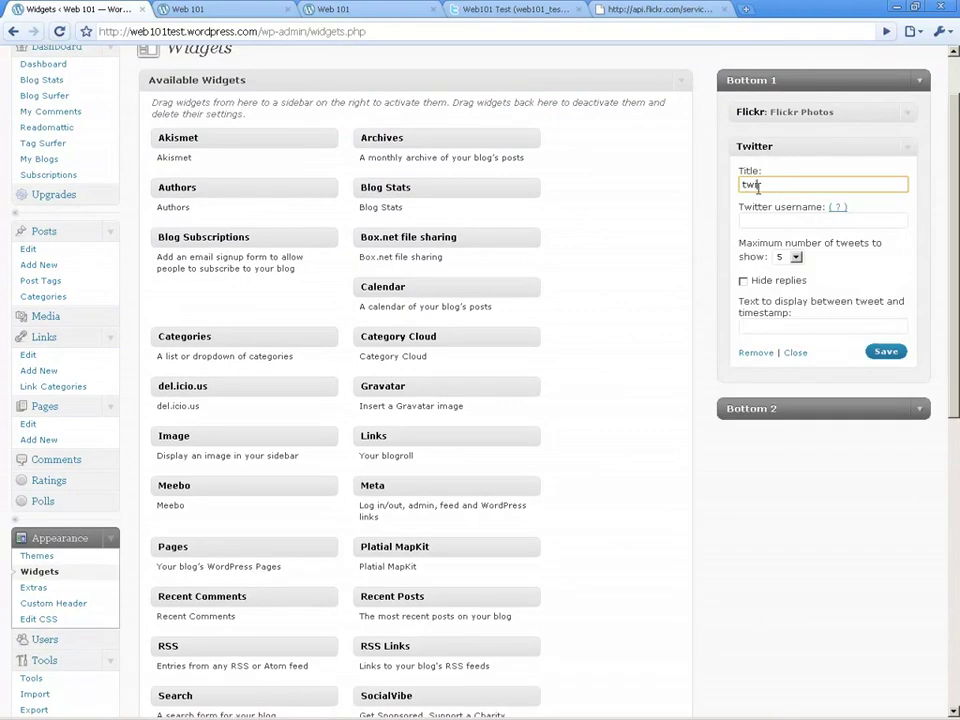
pyautogui.write('Tes')
pyautogui.write('eets')
pyautogui.click(747, 219)
pyautogui.hotkey('ctrl', 'v')
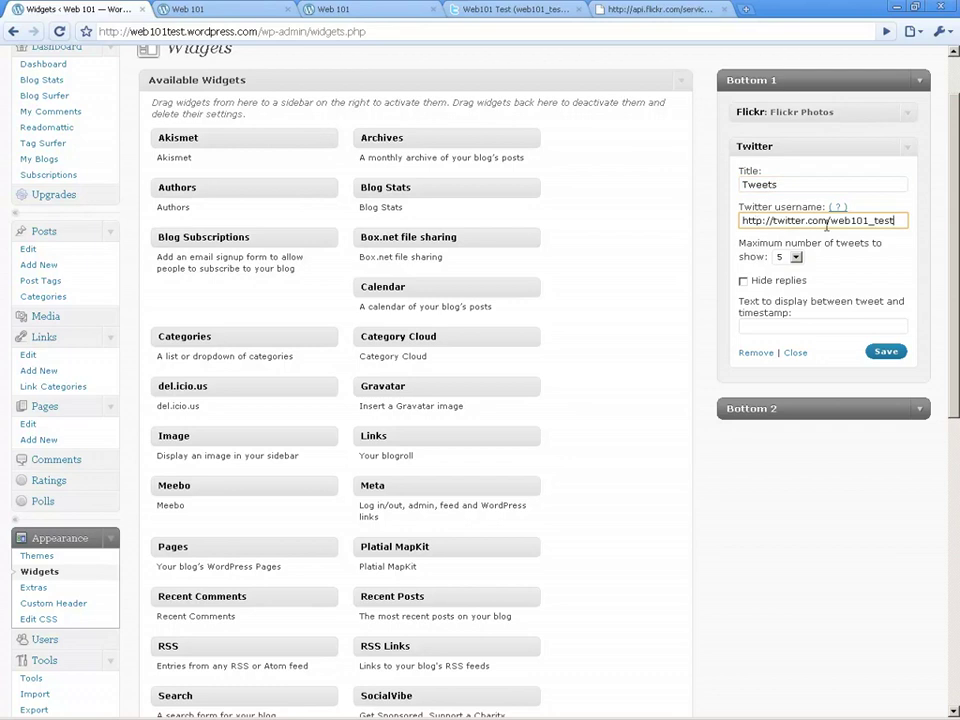
pyautogui.moveTo(830, 222); pyautogui.dragTo(701, 219)
pyautogui.press('BackSpace')
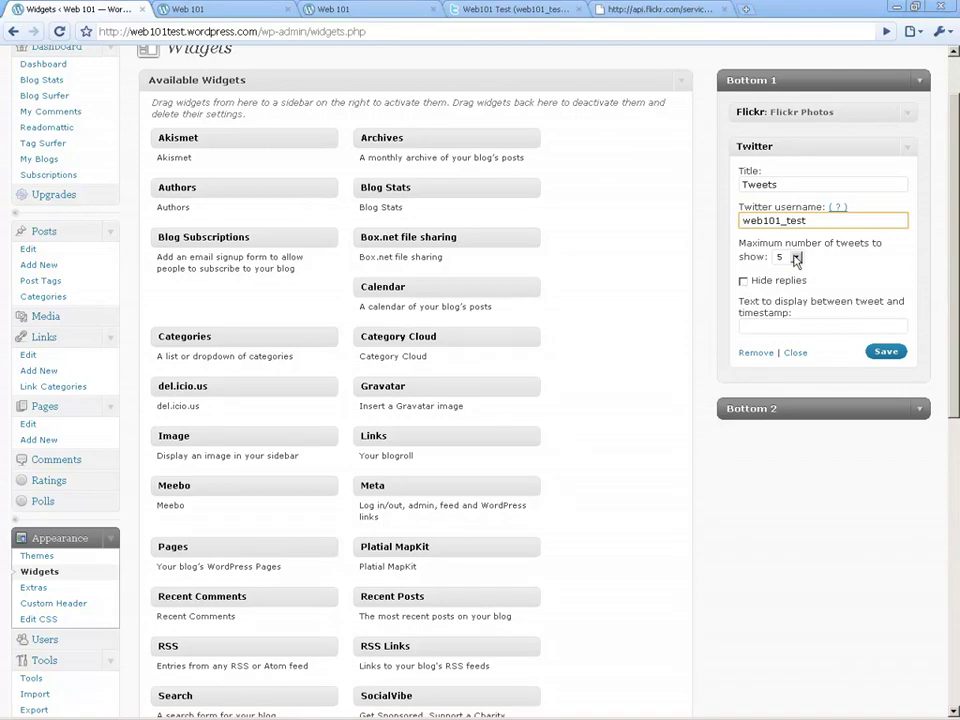
pyautogui.click(796, 258)
pyautogui.click(790, 296)
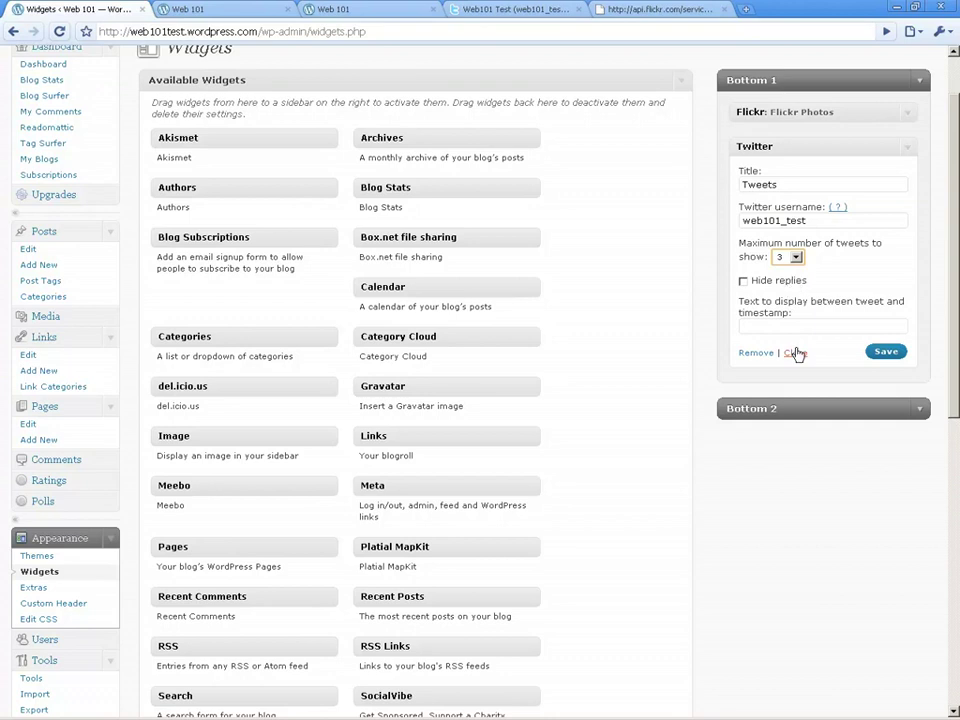
pyautogui.click(885, 352)
pyautogui.click(797, 353)
# Step: Reload the Web 101 blog and scroll to the new Tweets widget showing the first tweet
pyautogui.click(193, 9)
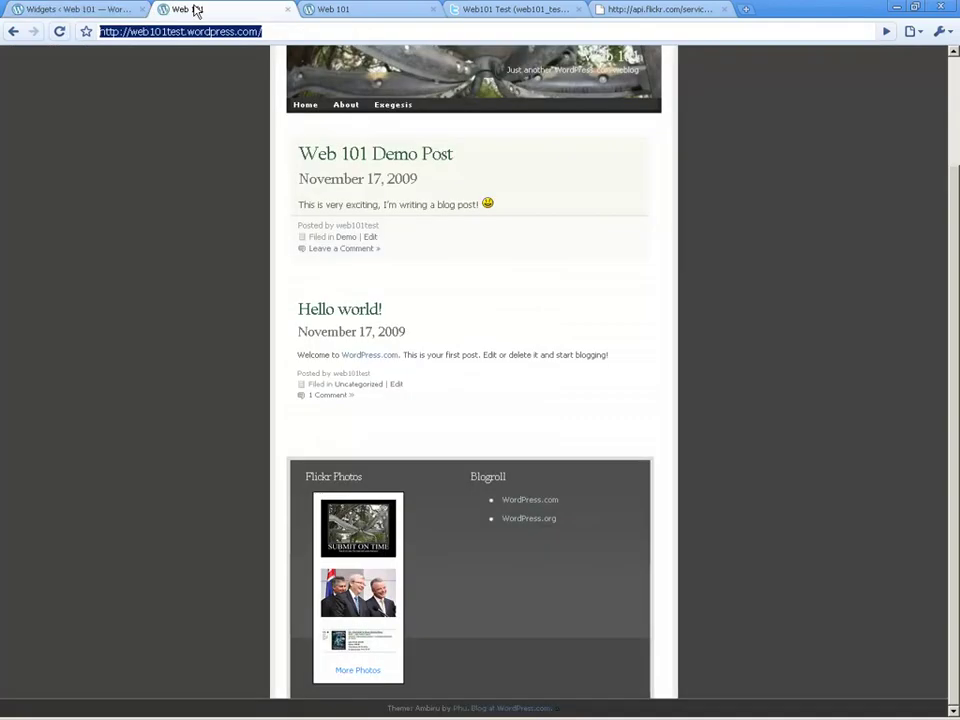
pyautogui.click(59, 31)
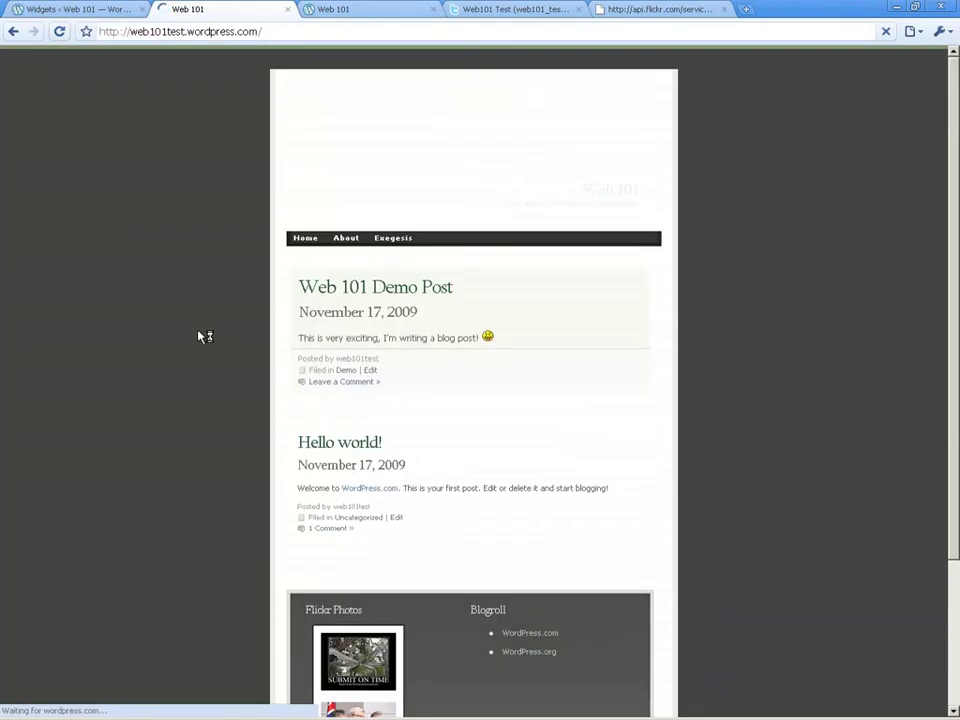
pyautogui.scroll(-1, 205, 336)
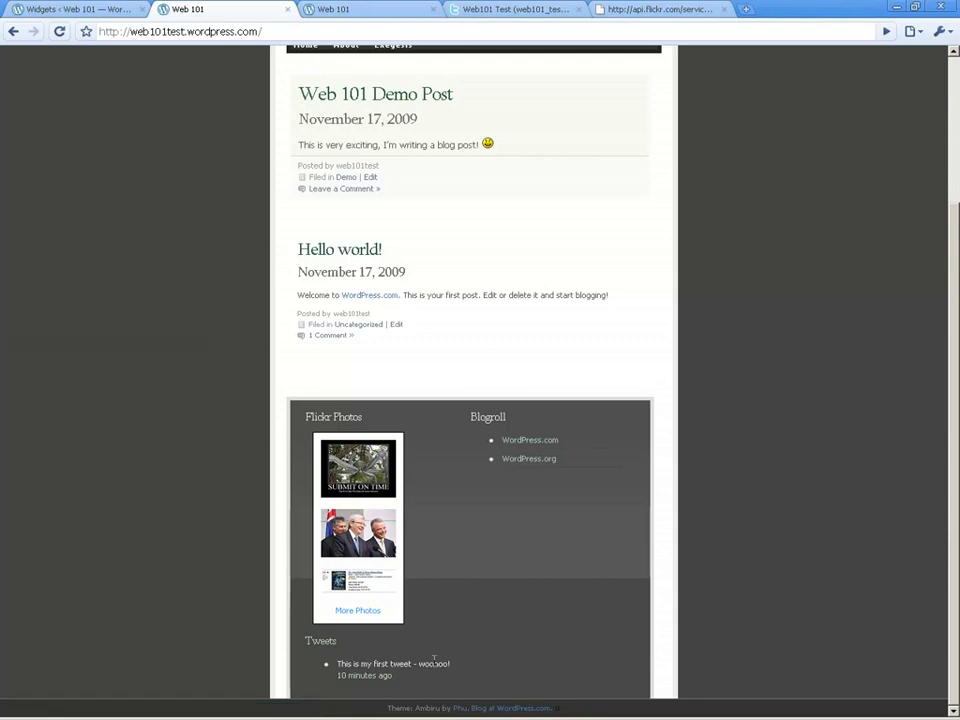
# Step: Test the Tweets heading link, return to the blog, and open the Flickr photostream via More Photos
pyautogui.click(335, 645)
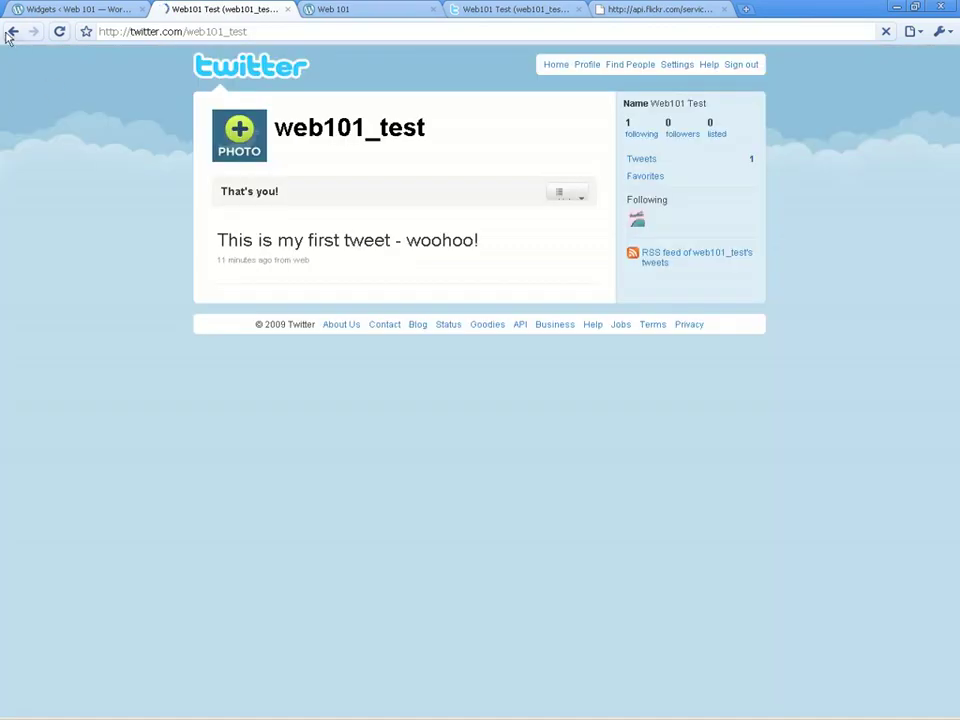
pyautogui.click(12, 32)
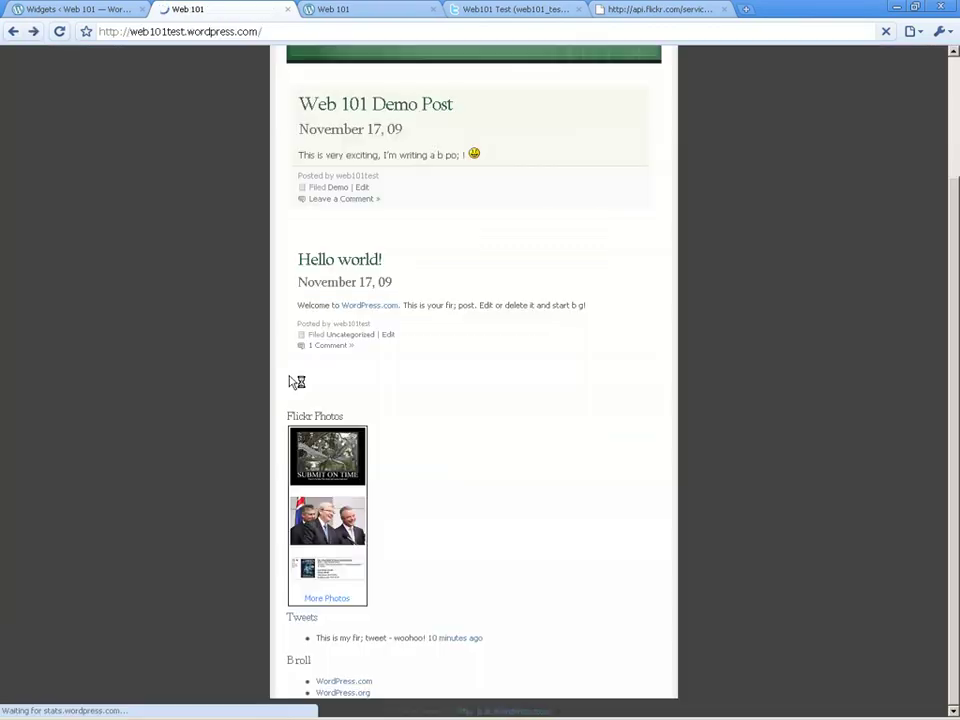
pyautogui.click(318, 599)
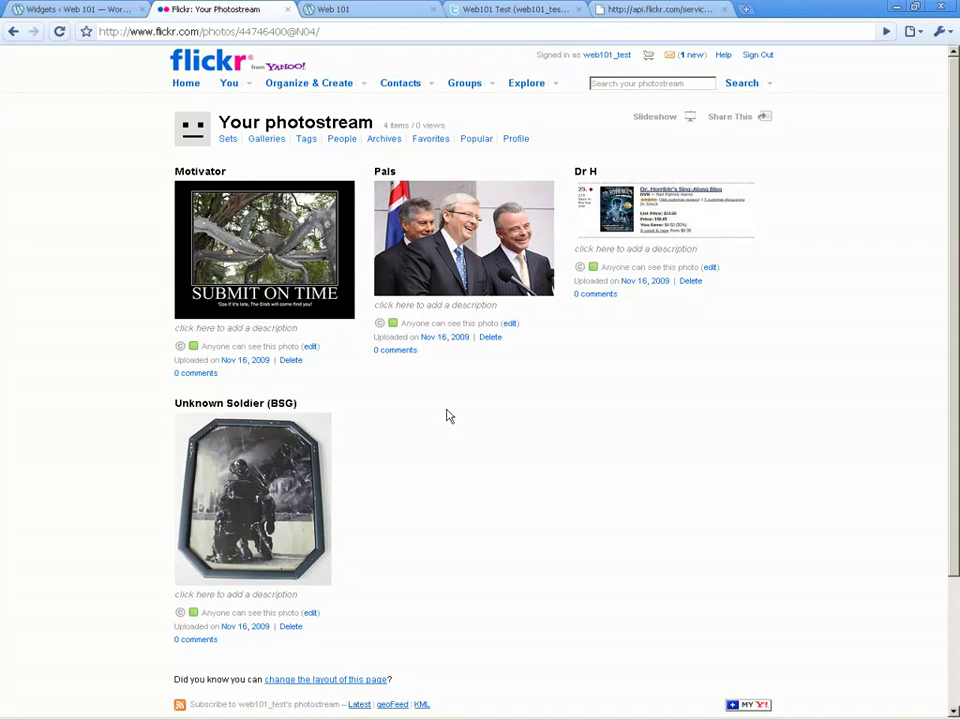
# Step: Drag a Text widget from Available Widgets into Bottom 1 beneath the Tweets widget
pyautogui.click(76, 12)
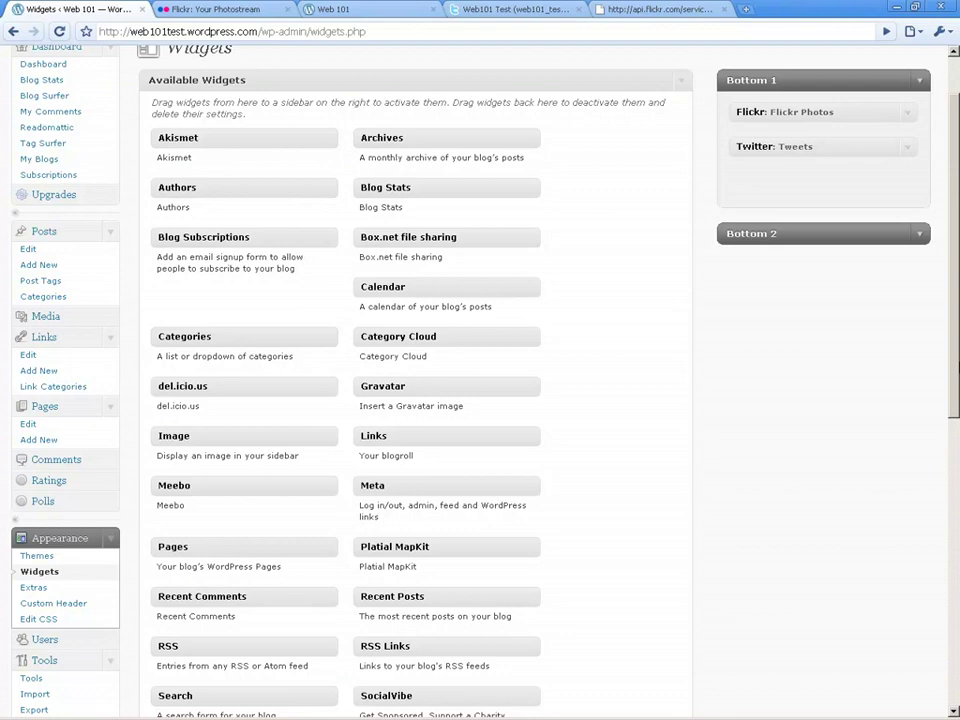
pyautogui.scroll(-1, 480, 380)
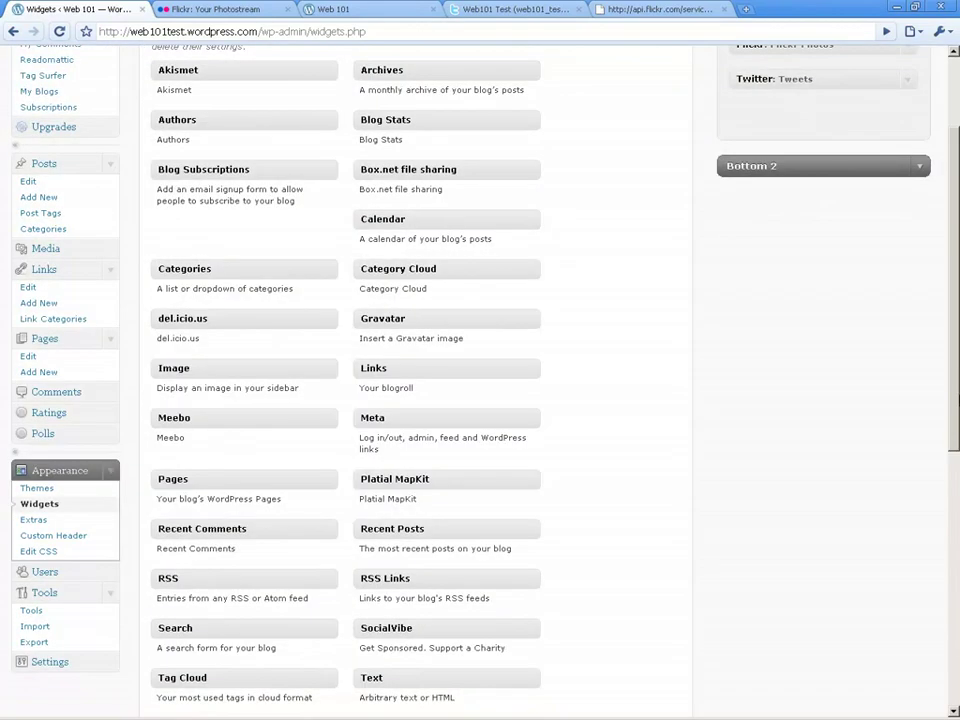
pyautogui.moveTo(955, 400); pyautogui.dragTo(951, 472)
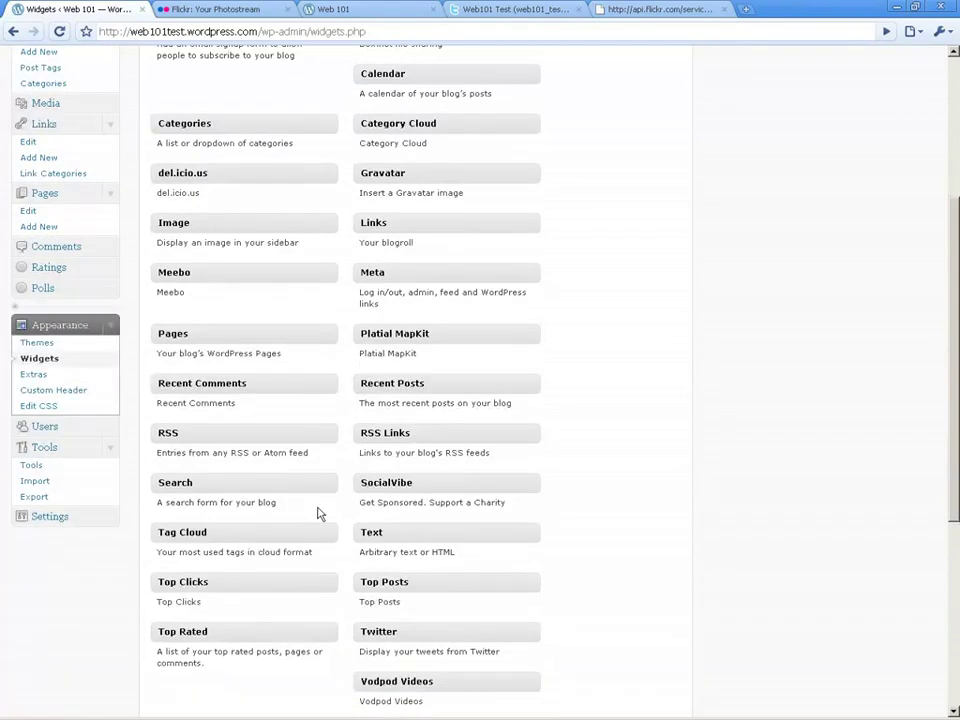
pyautogui.moveTo(479, 527); pyautogui.dragTo(759, 161)
# Step: Collapse the empty Text widget and drag it back out of Bottom 1 into Available Widgets
pyautogui.click(700, 272)
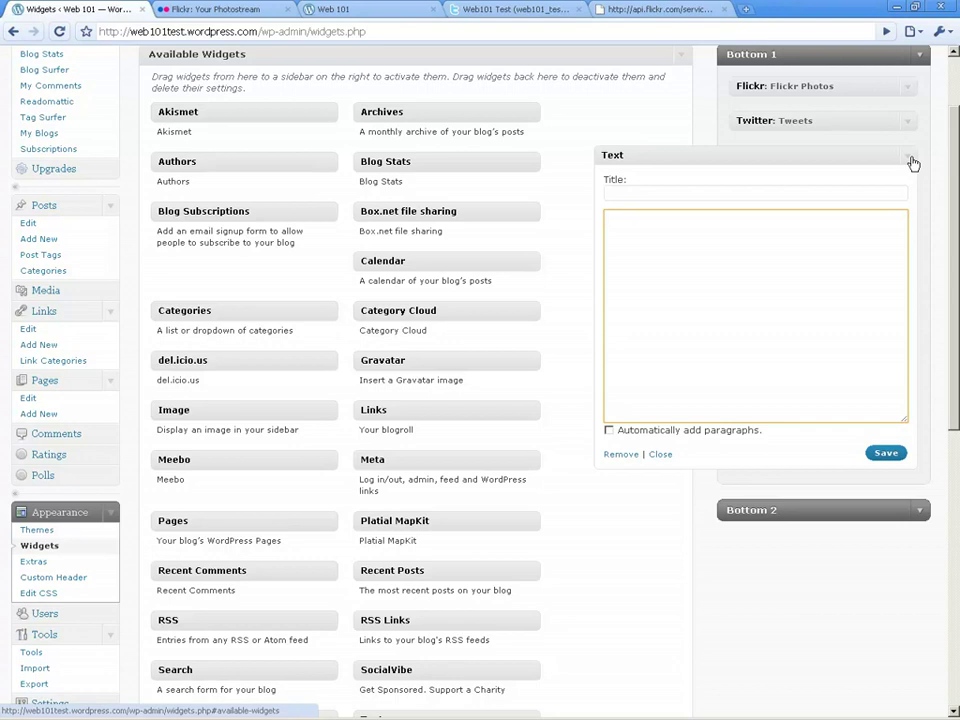
pyautogui.click(913, 163)
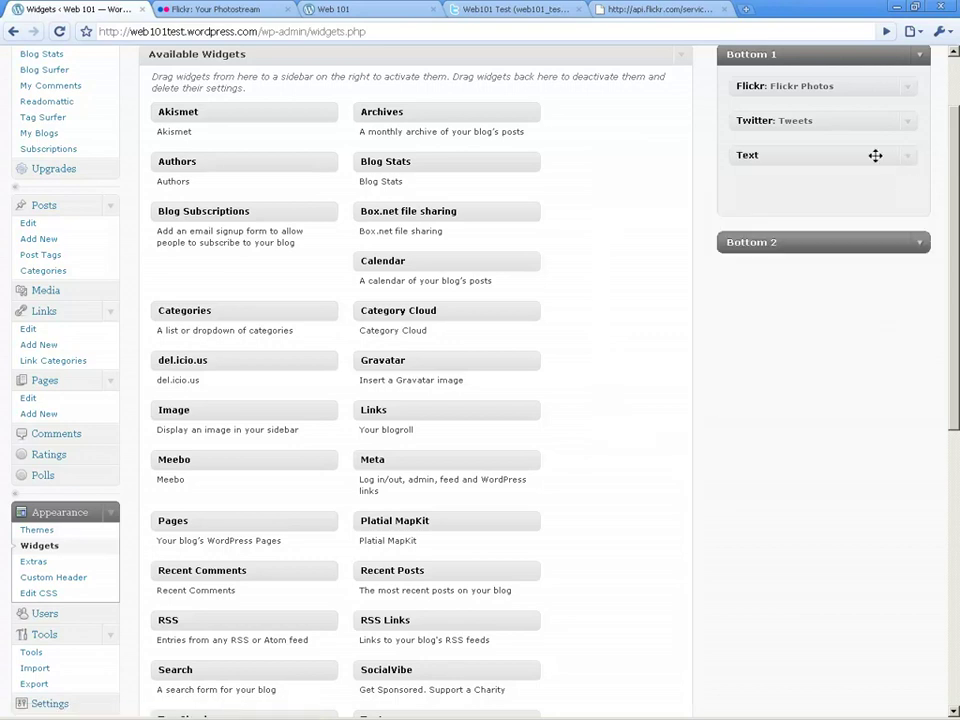
pyautogui.moveTo(875, 155); pyautogui.dragTo(545, 191)
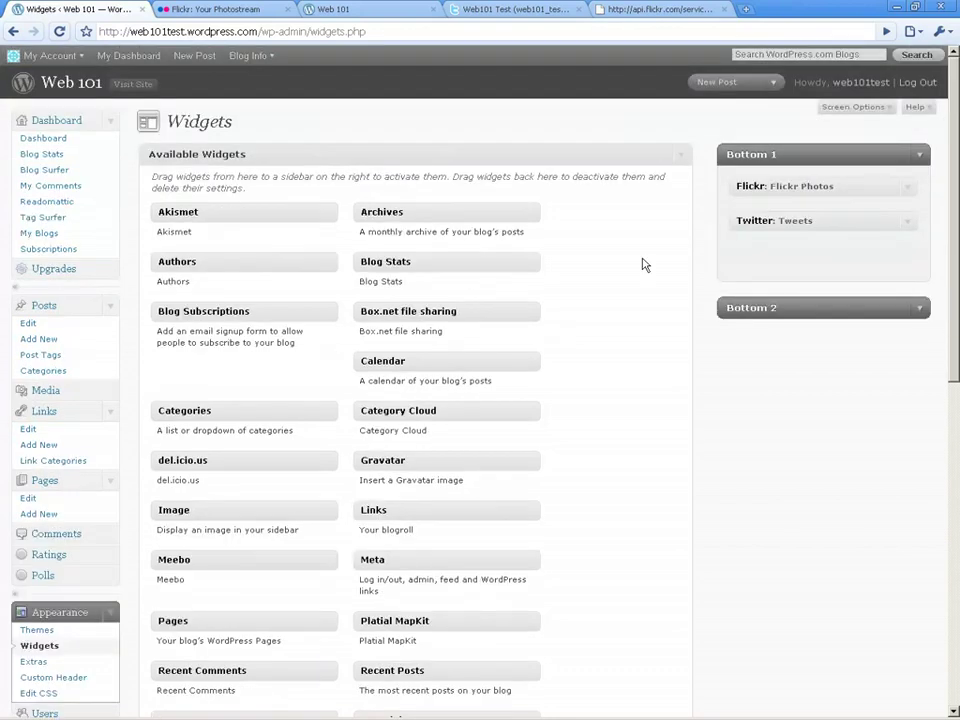
# Step: Open the Web 101 front page from the admin header and scroll to the Flickr and Tweets widgets
pyautogui.click(72, 81)
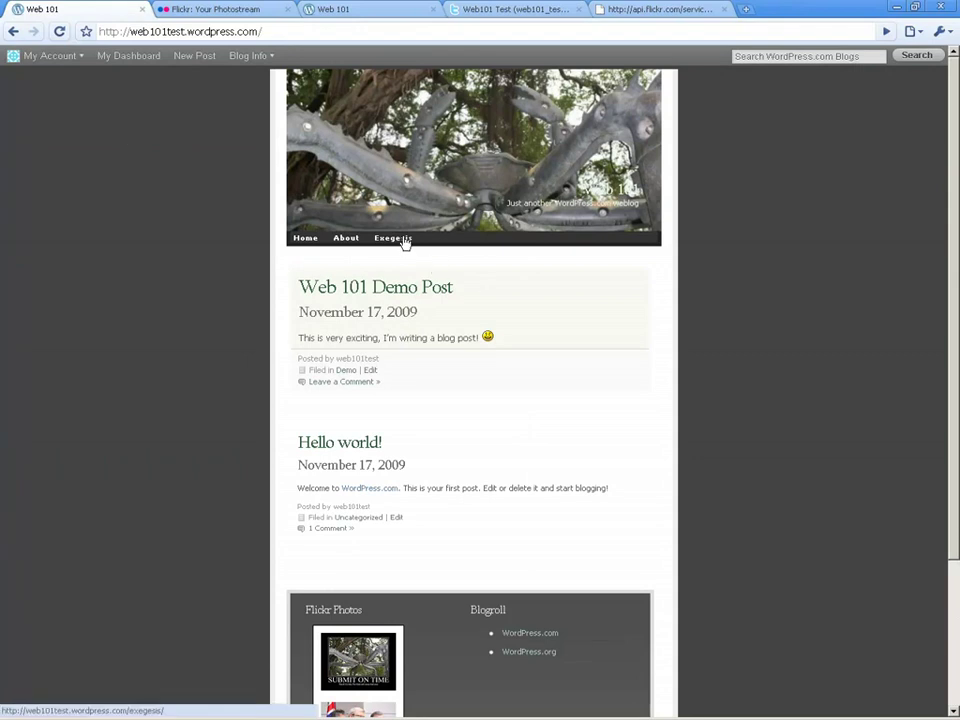
pyautogui.scroll(-4, 463, 544)
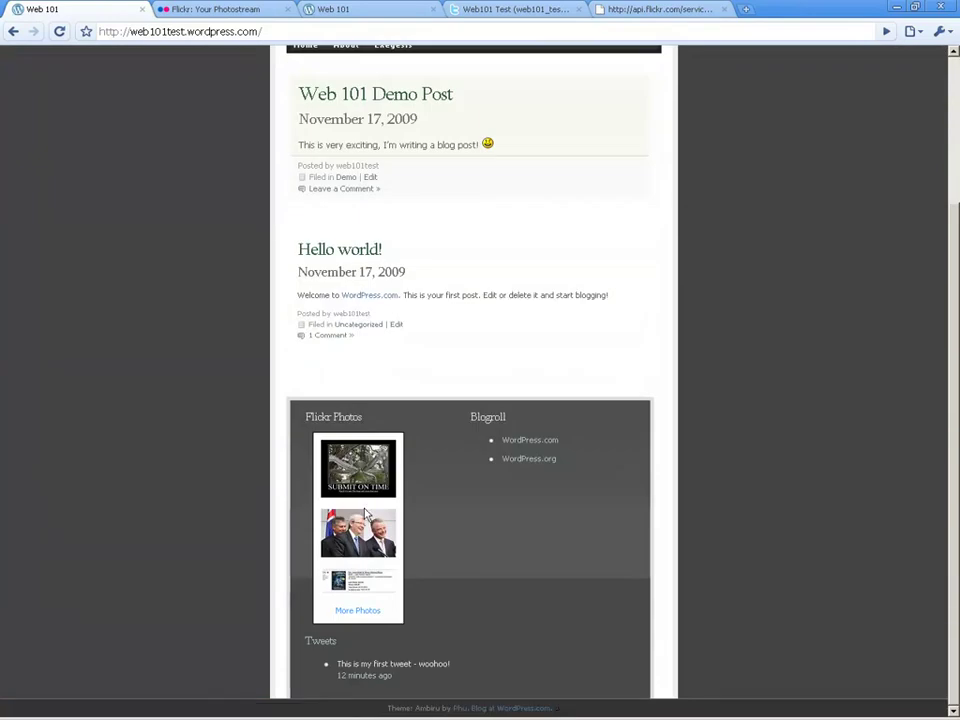